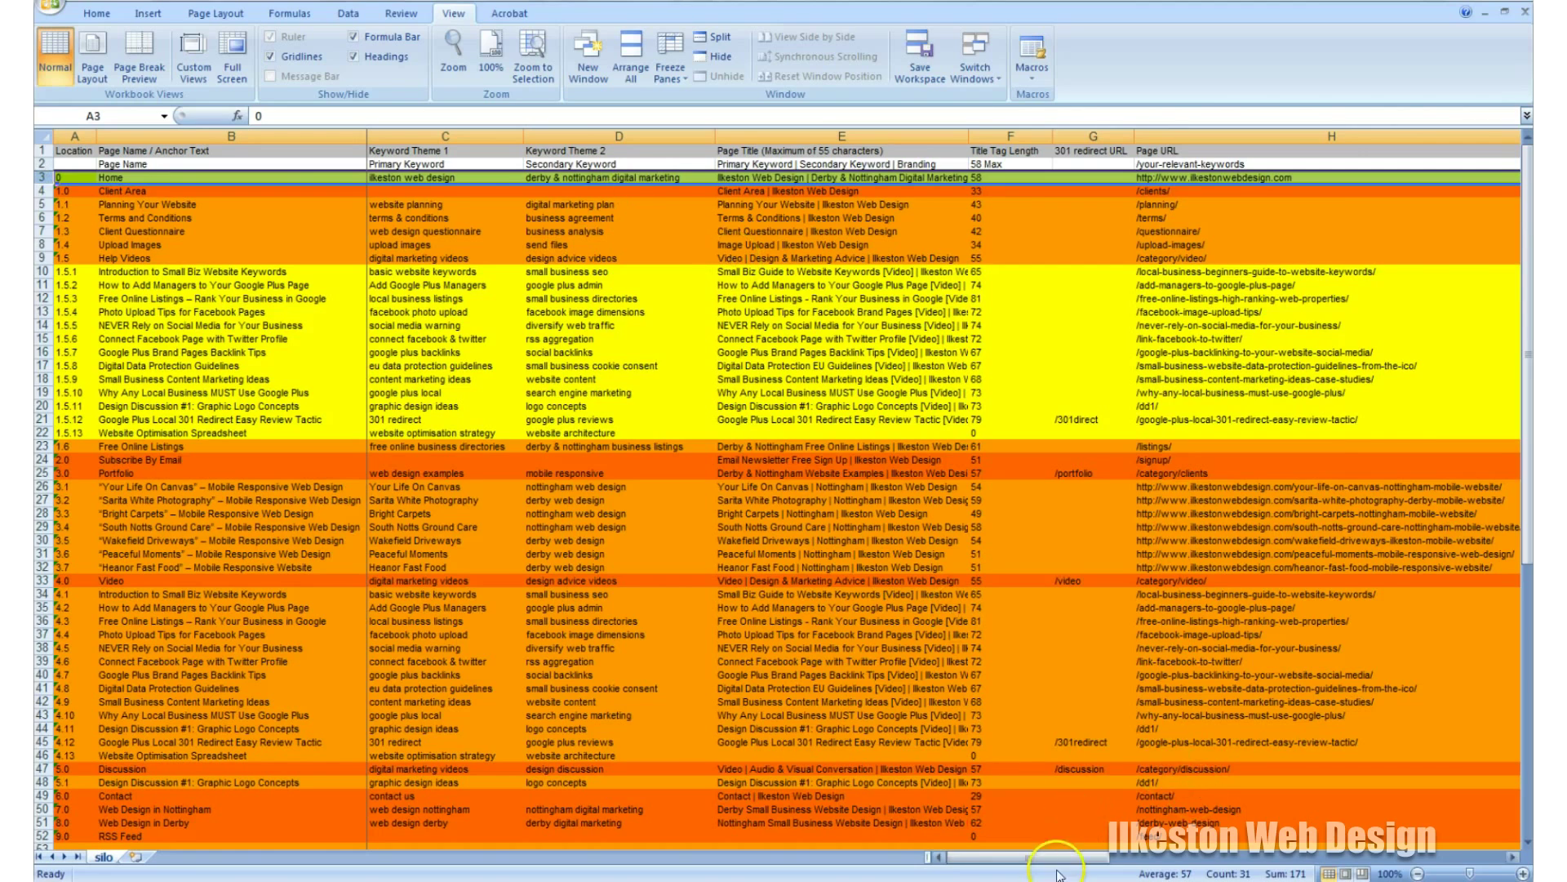
Highlight the Client Area row, its Planning and Terms rows, the 1.5.x help video rows, and Planning Your Website
left_click_drag(1061, 854, 964, 853)
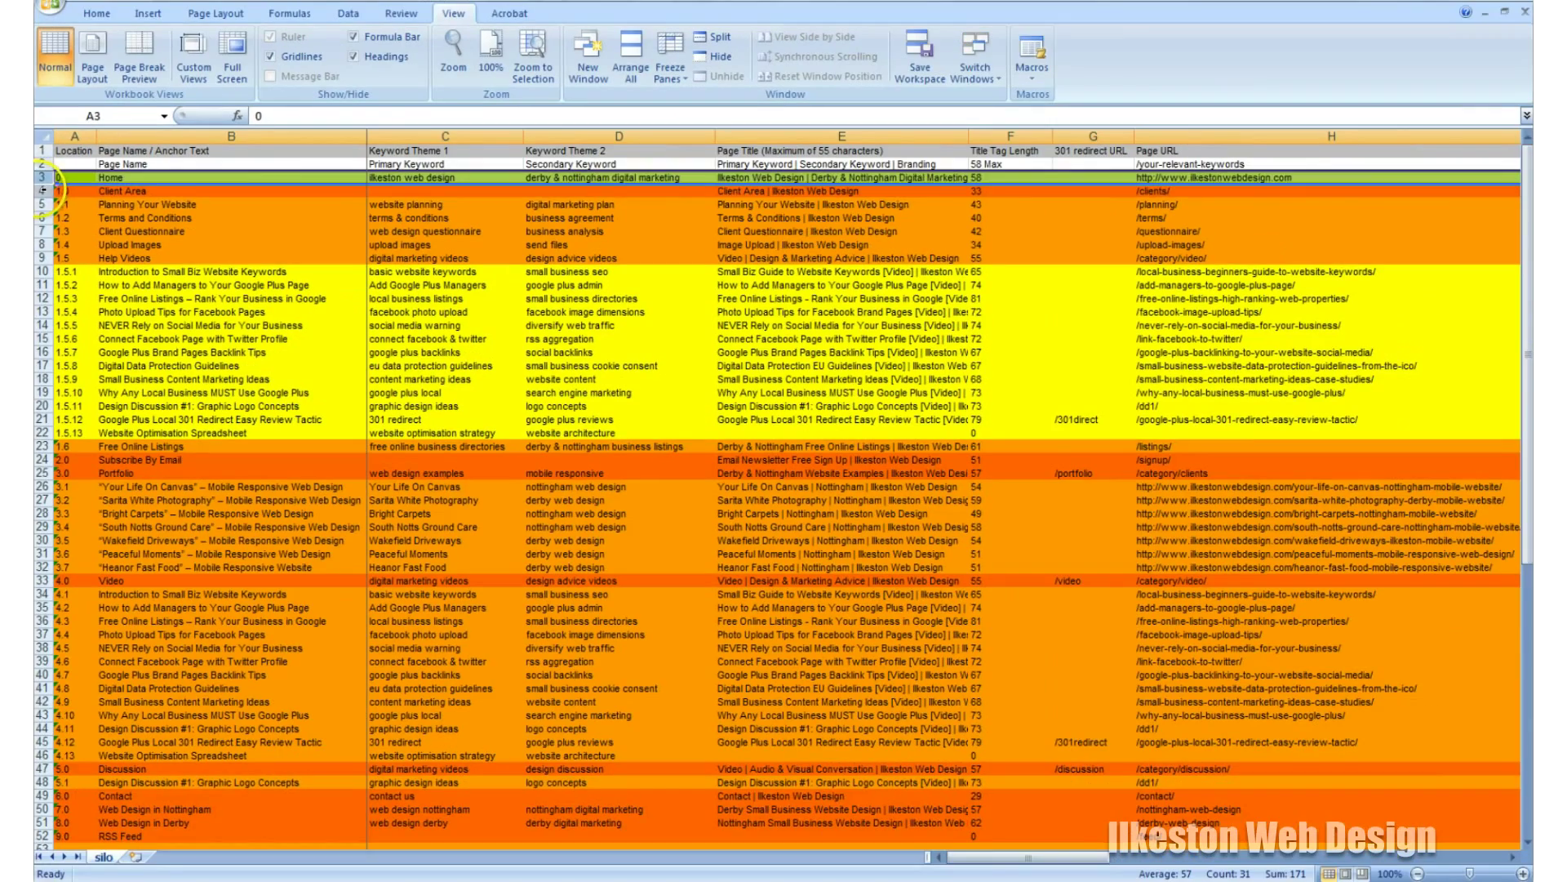
left_click(74, 296)
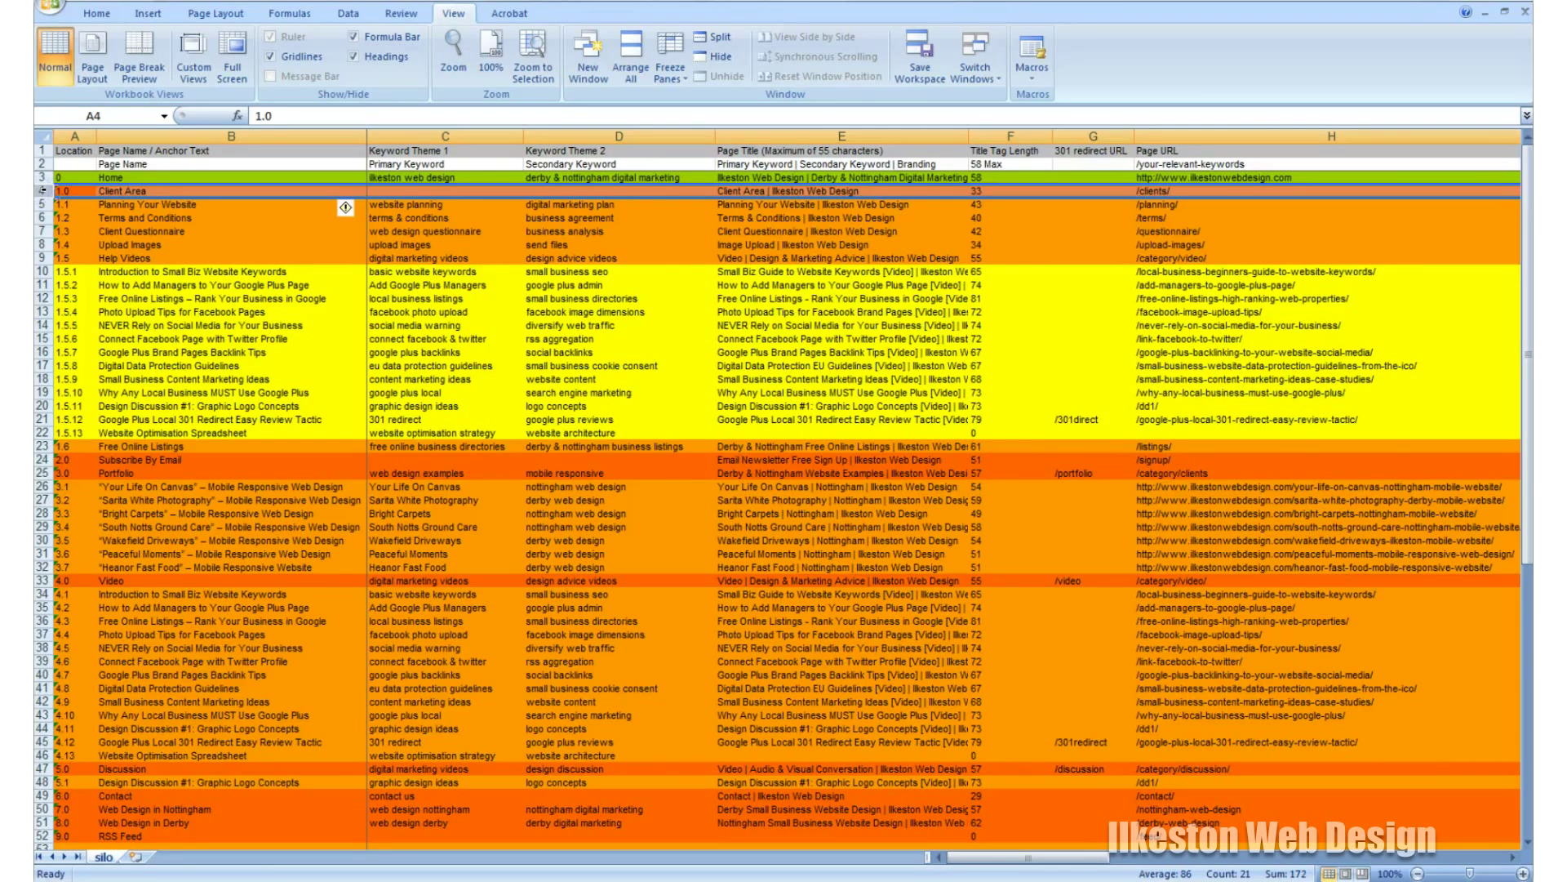
left_click_drag(40, 204, 38, 216)
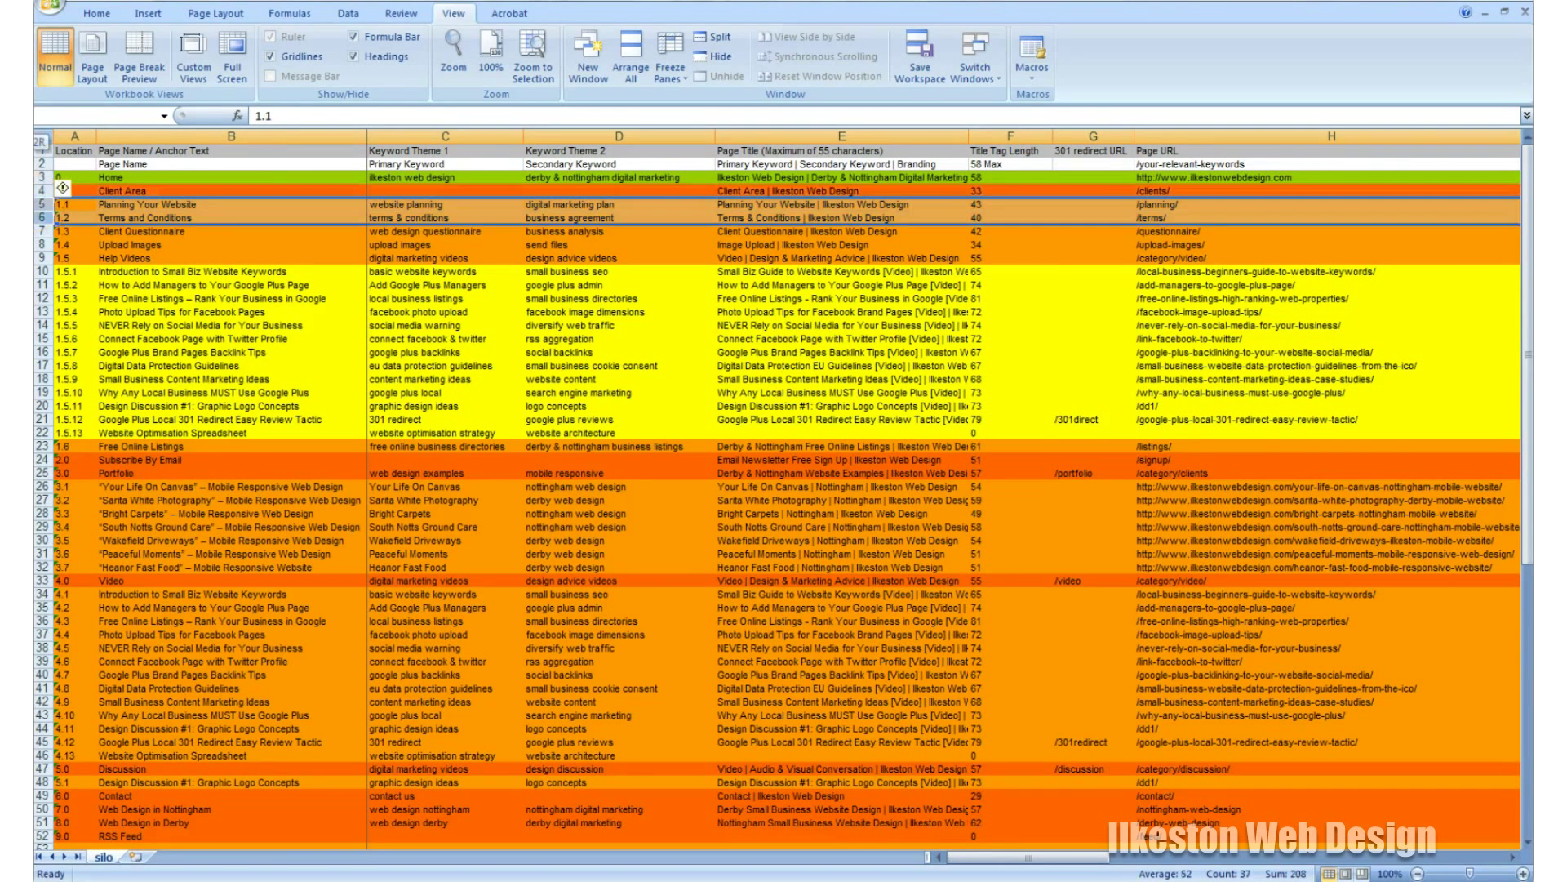
left_click_drag(41, 271, 43, 366)
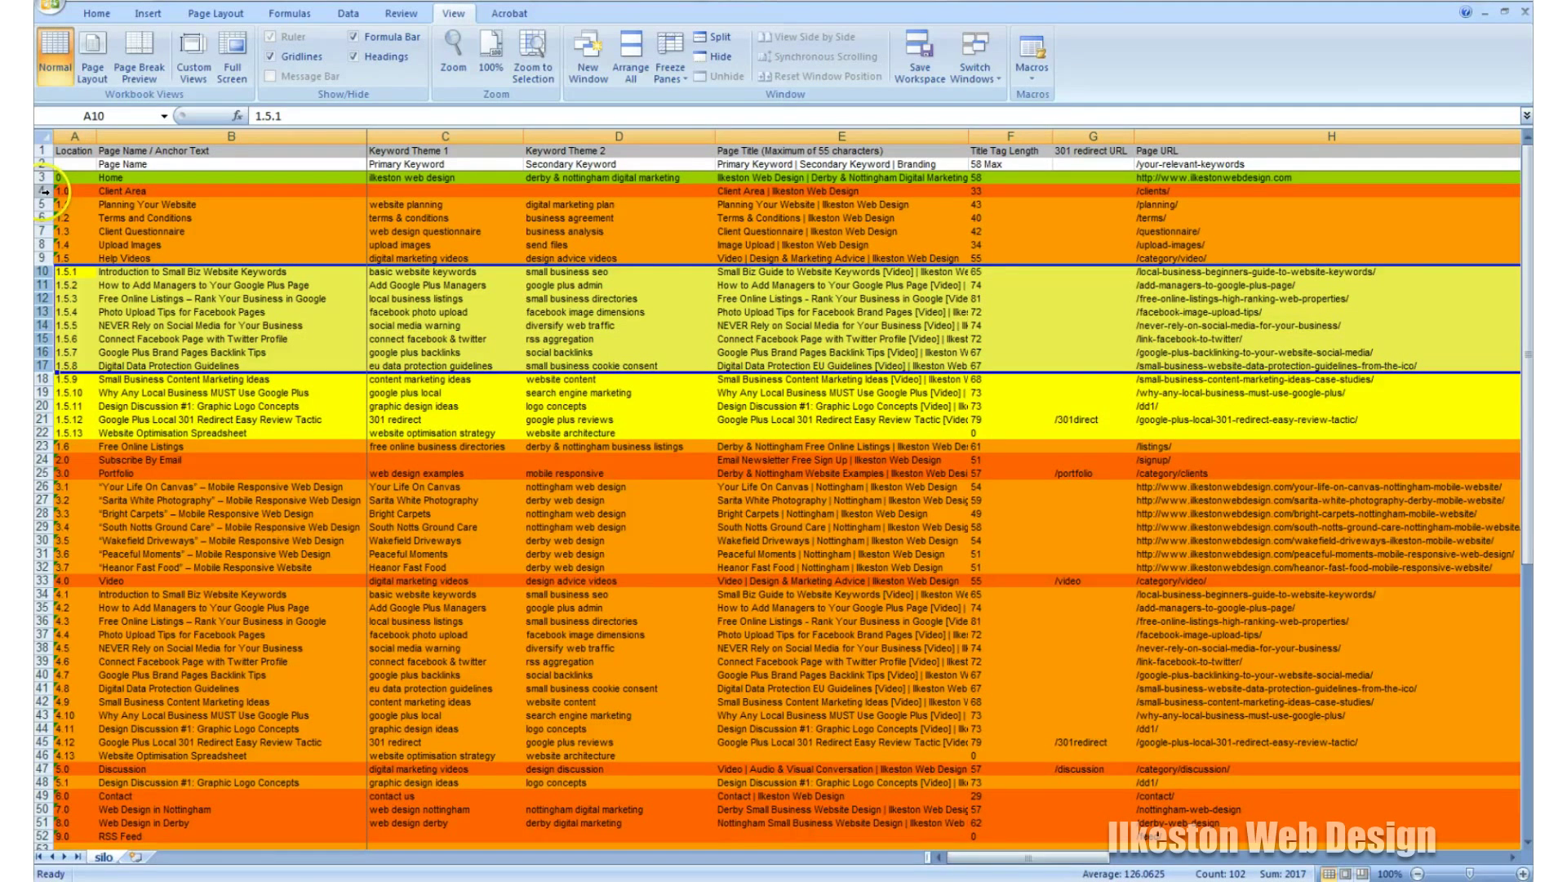
left_click(43, 190)
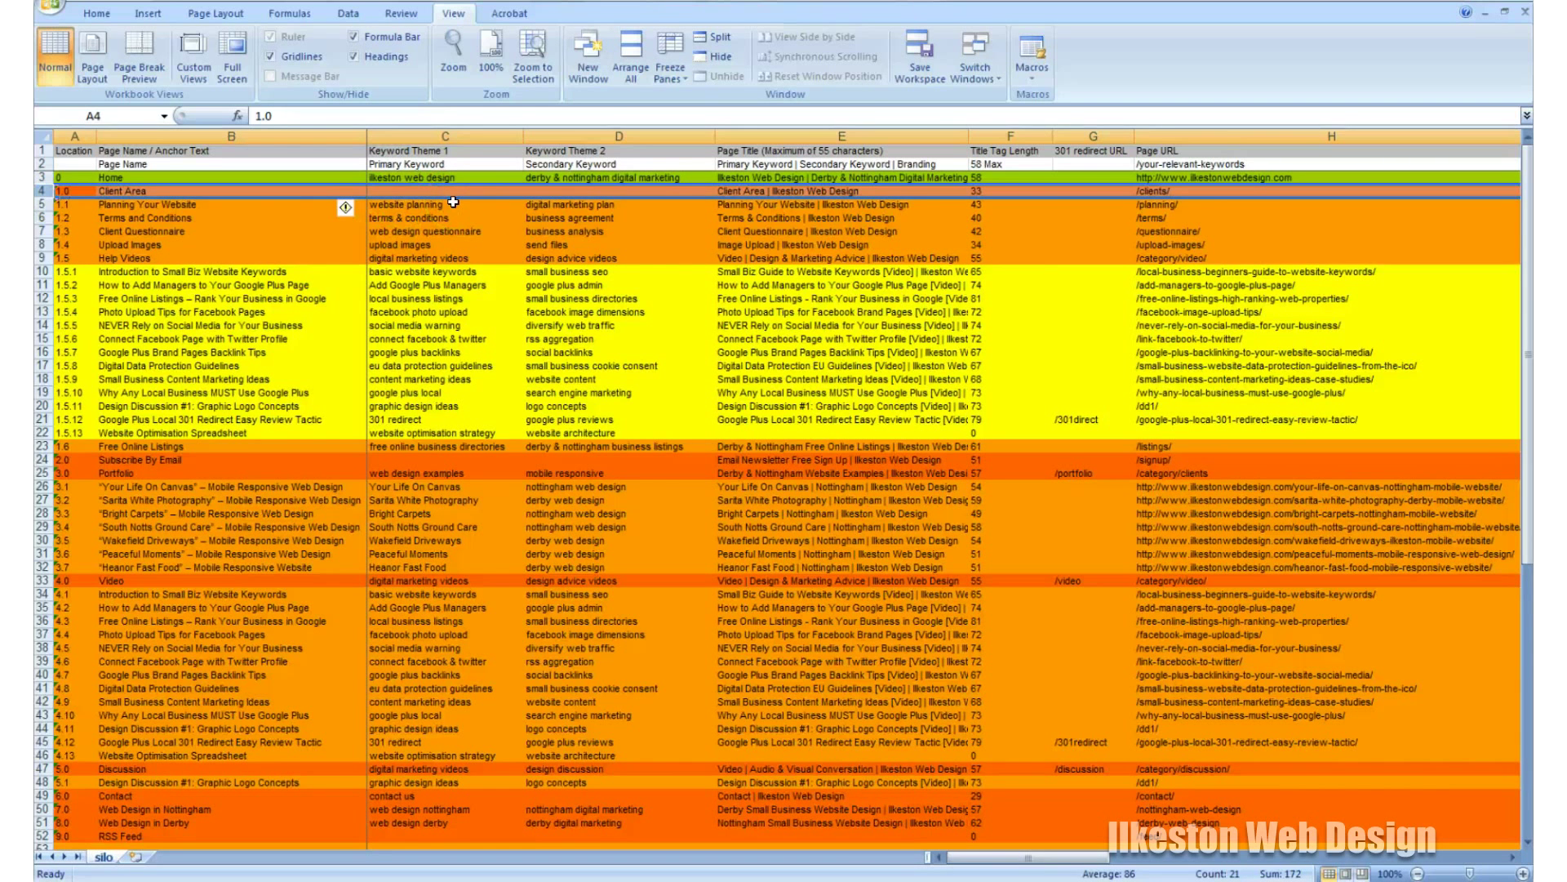
left_click(45, 204)
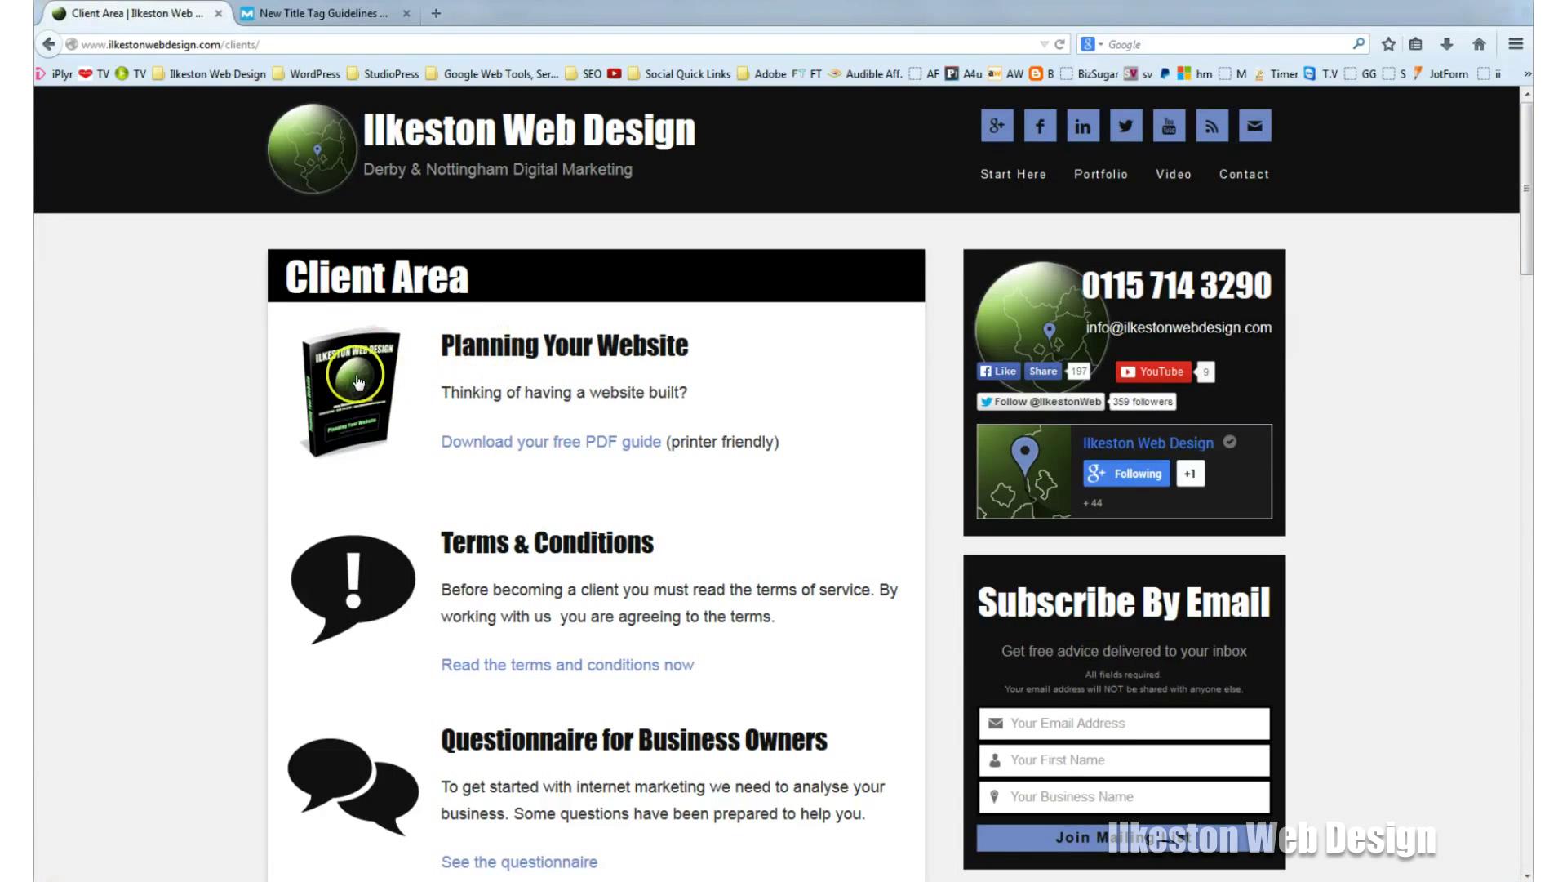
Open the live Planning Your Website page from the Client Area page, then return to Excel
left_click(502, 446)
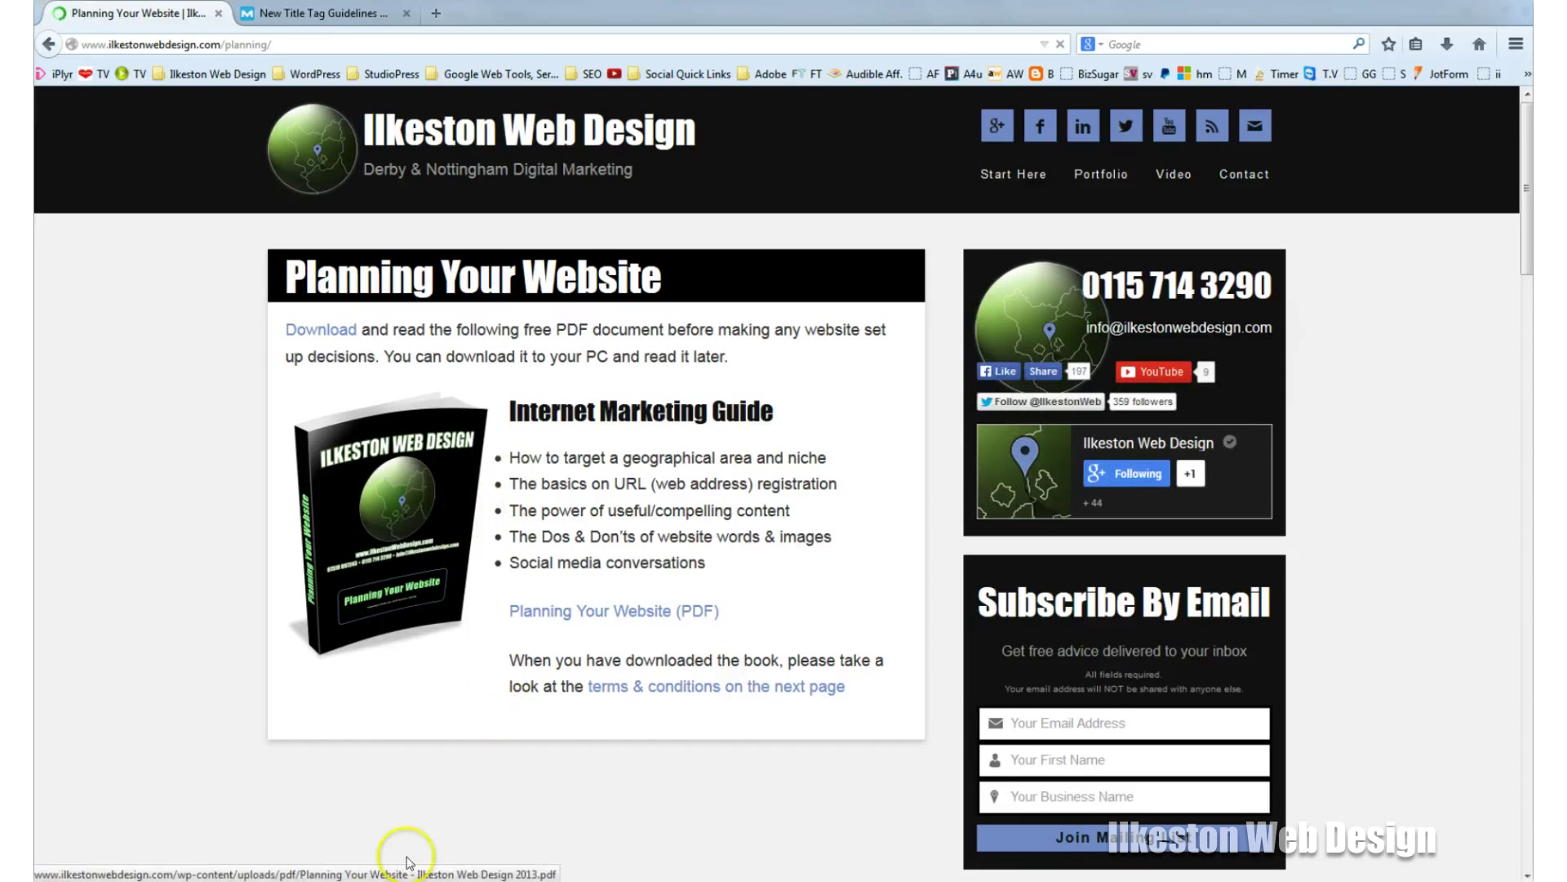
key("alt+Tab")
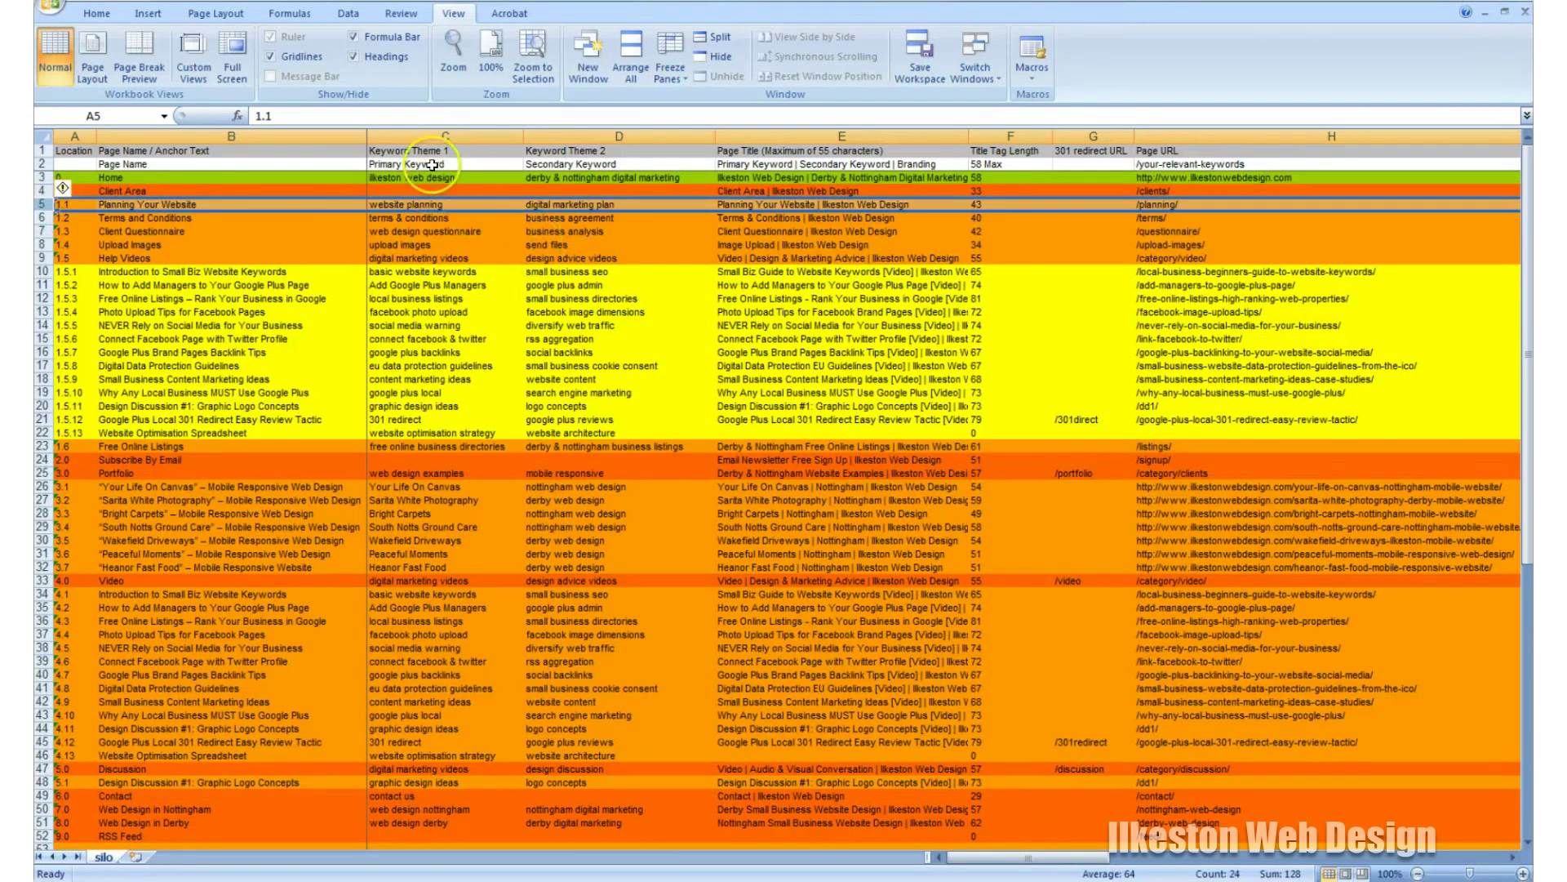
left_click(425, 137)
left_click(569, 151)
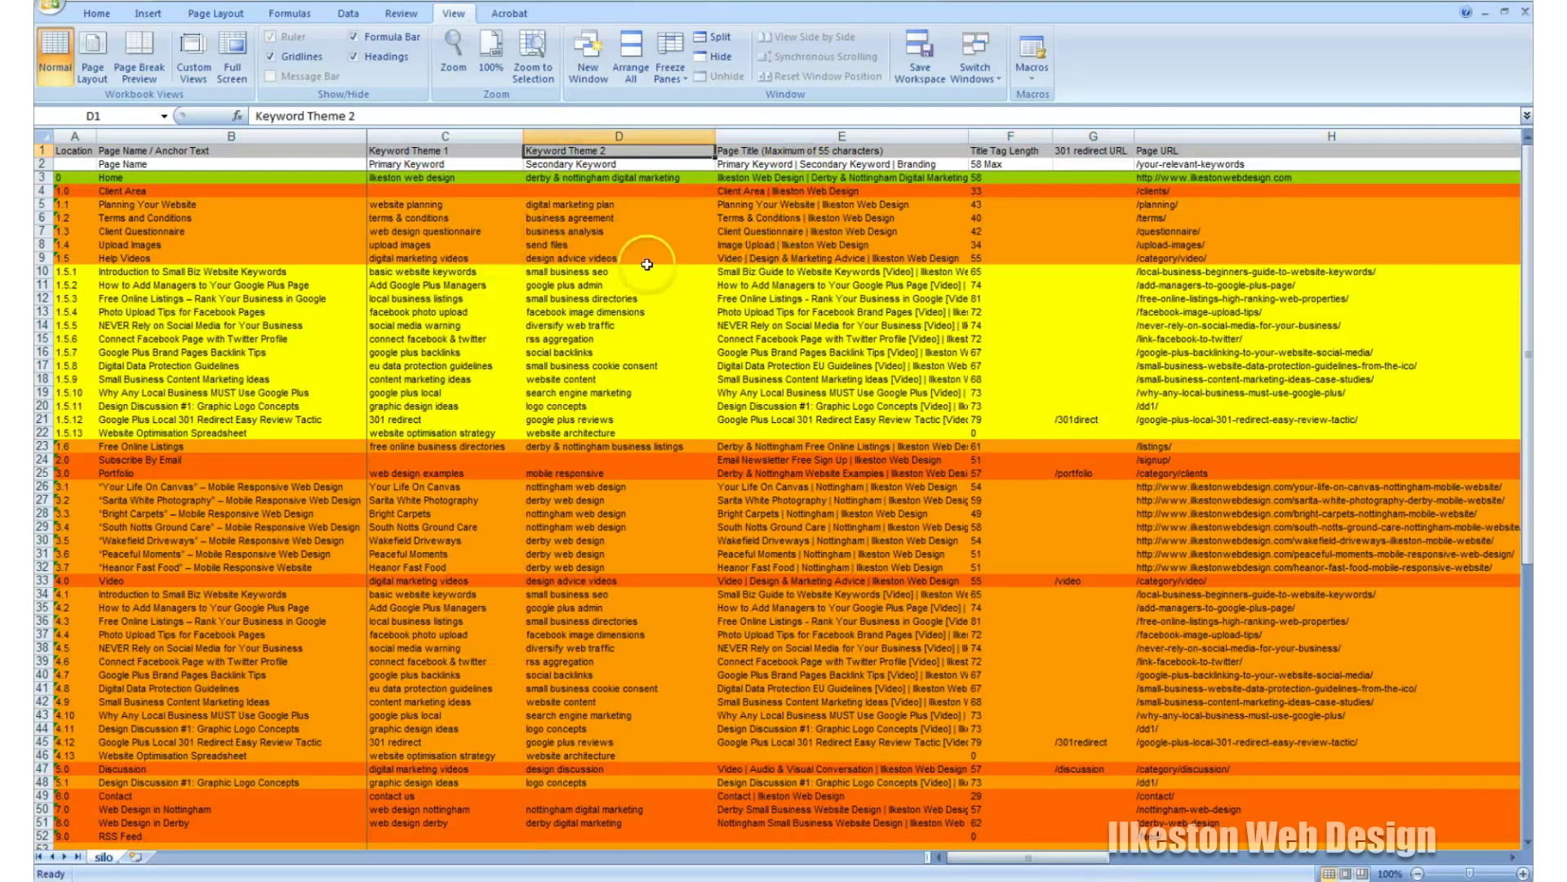
left_click(807, 207)
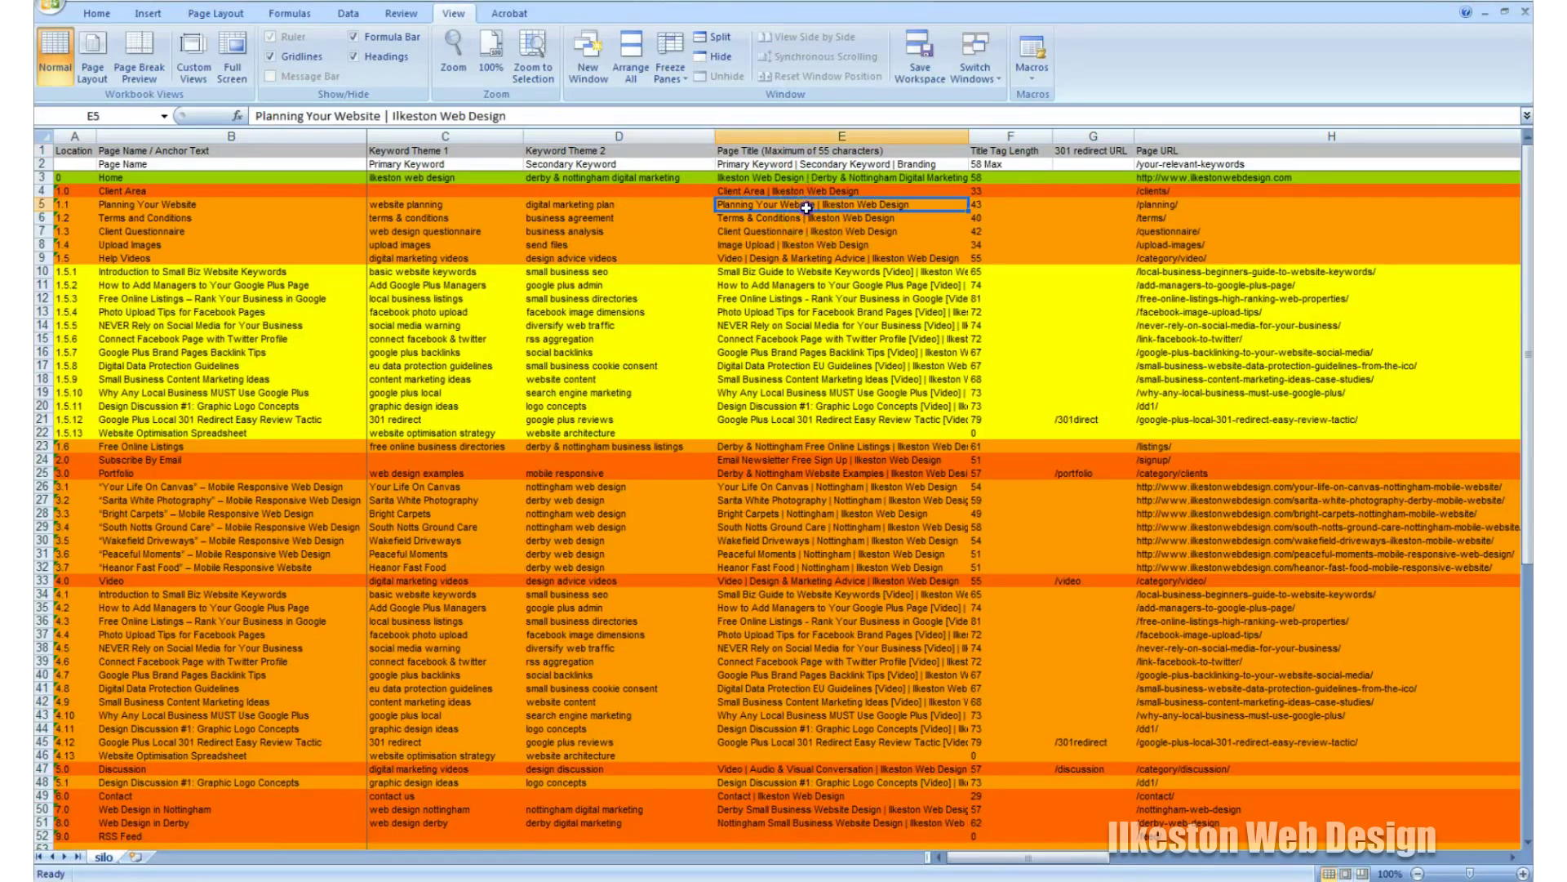
left_click(1173, 205)
left_click_drag(1084, 858, 1018, 847)
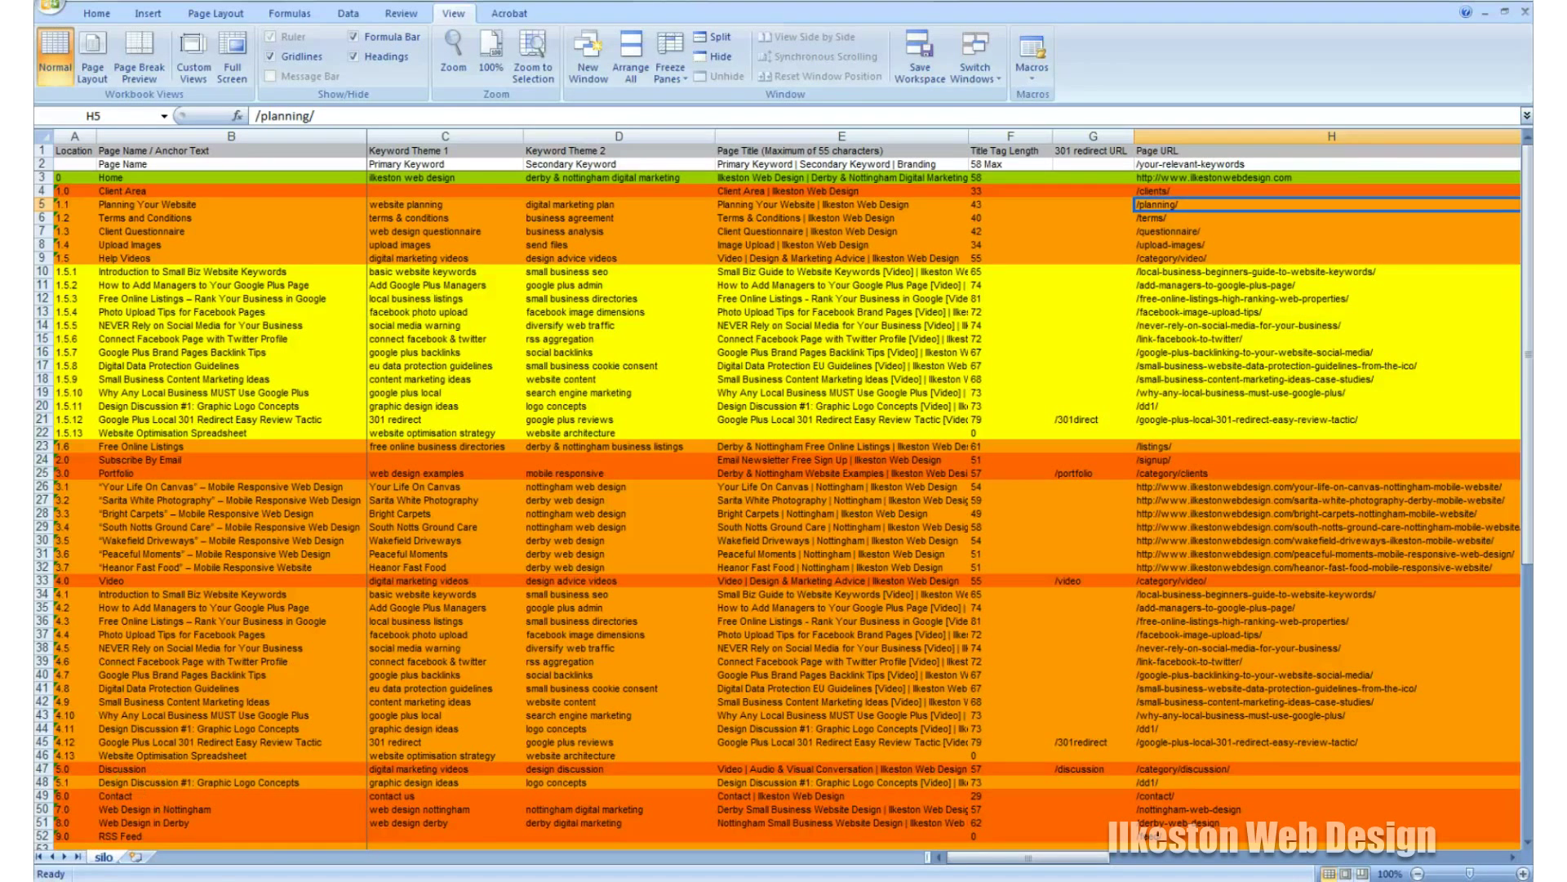
key("alt+Tab")
View the Planning page's HTML source and highlight its keywords meta tag content
right_click(170, 341)
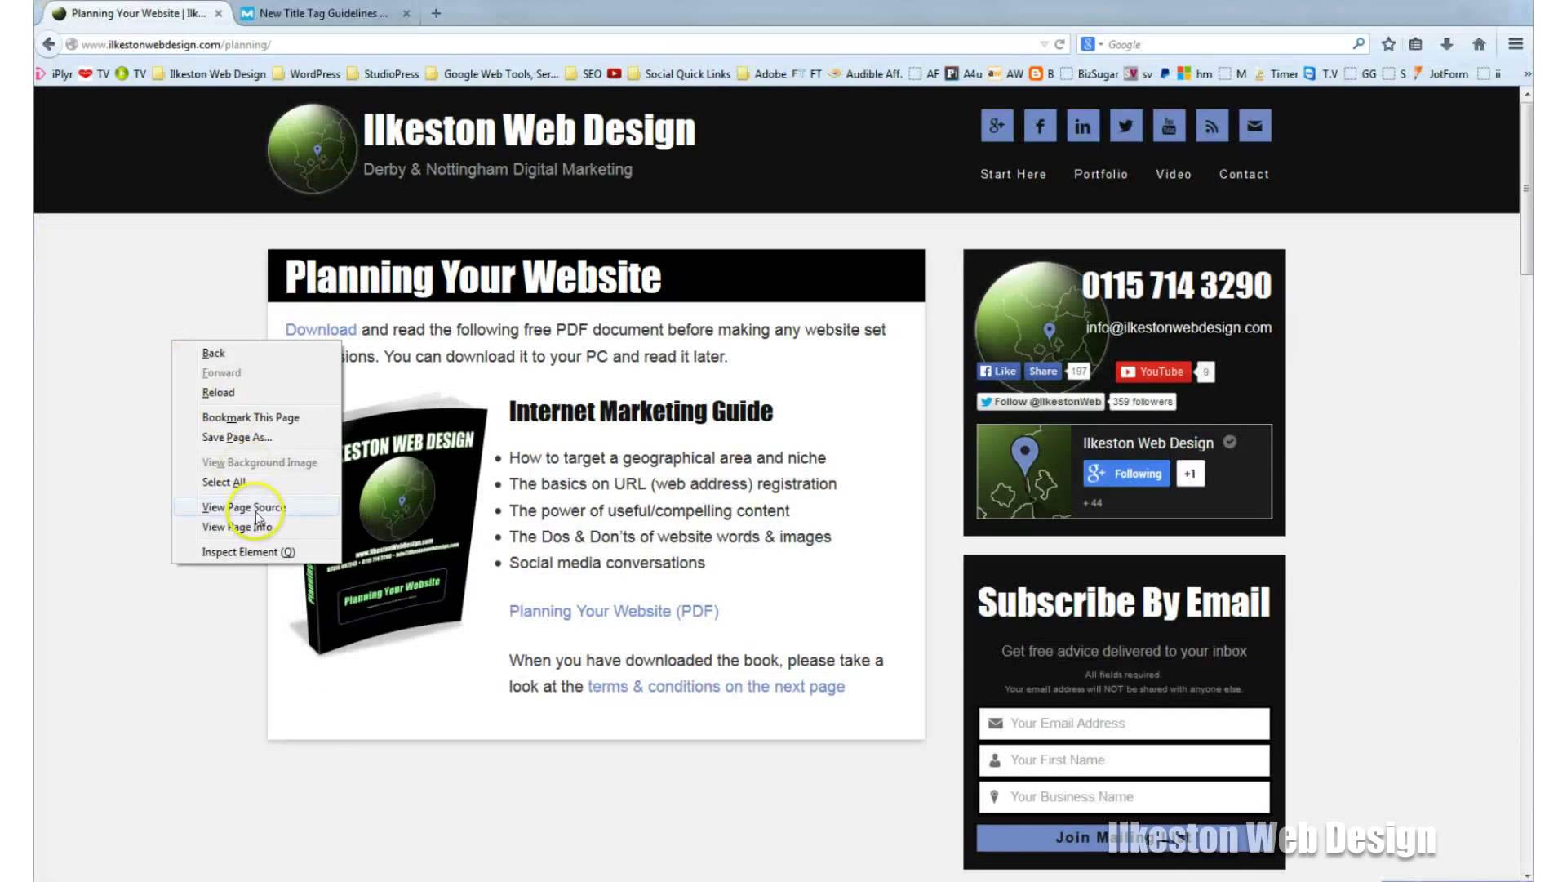
left_click(255, 508)
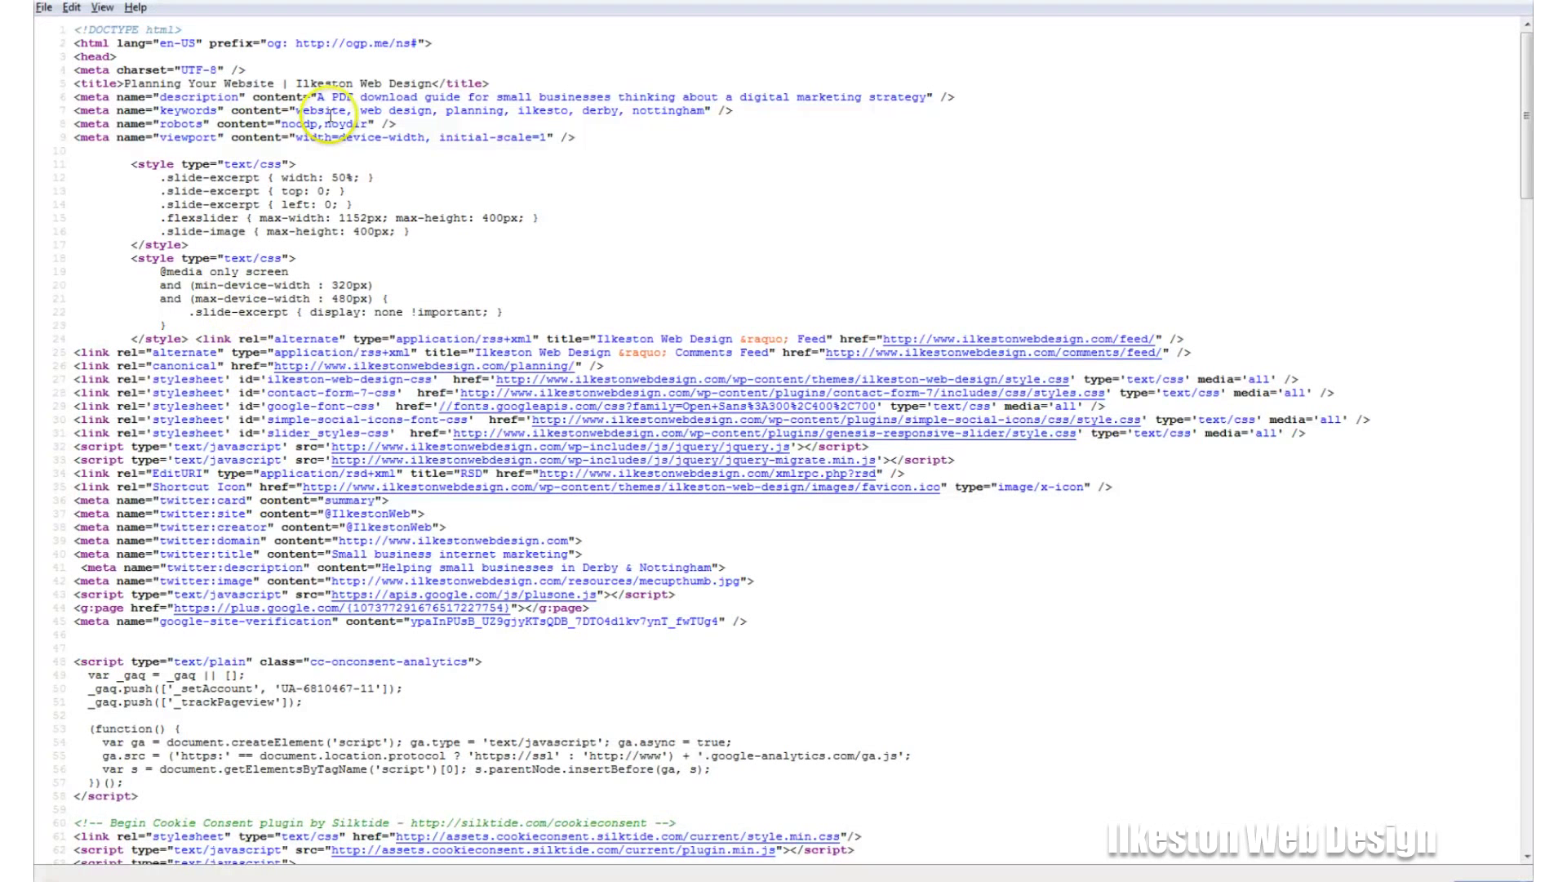
left_click_drag(74, 110, 738, 112)
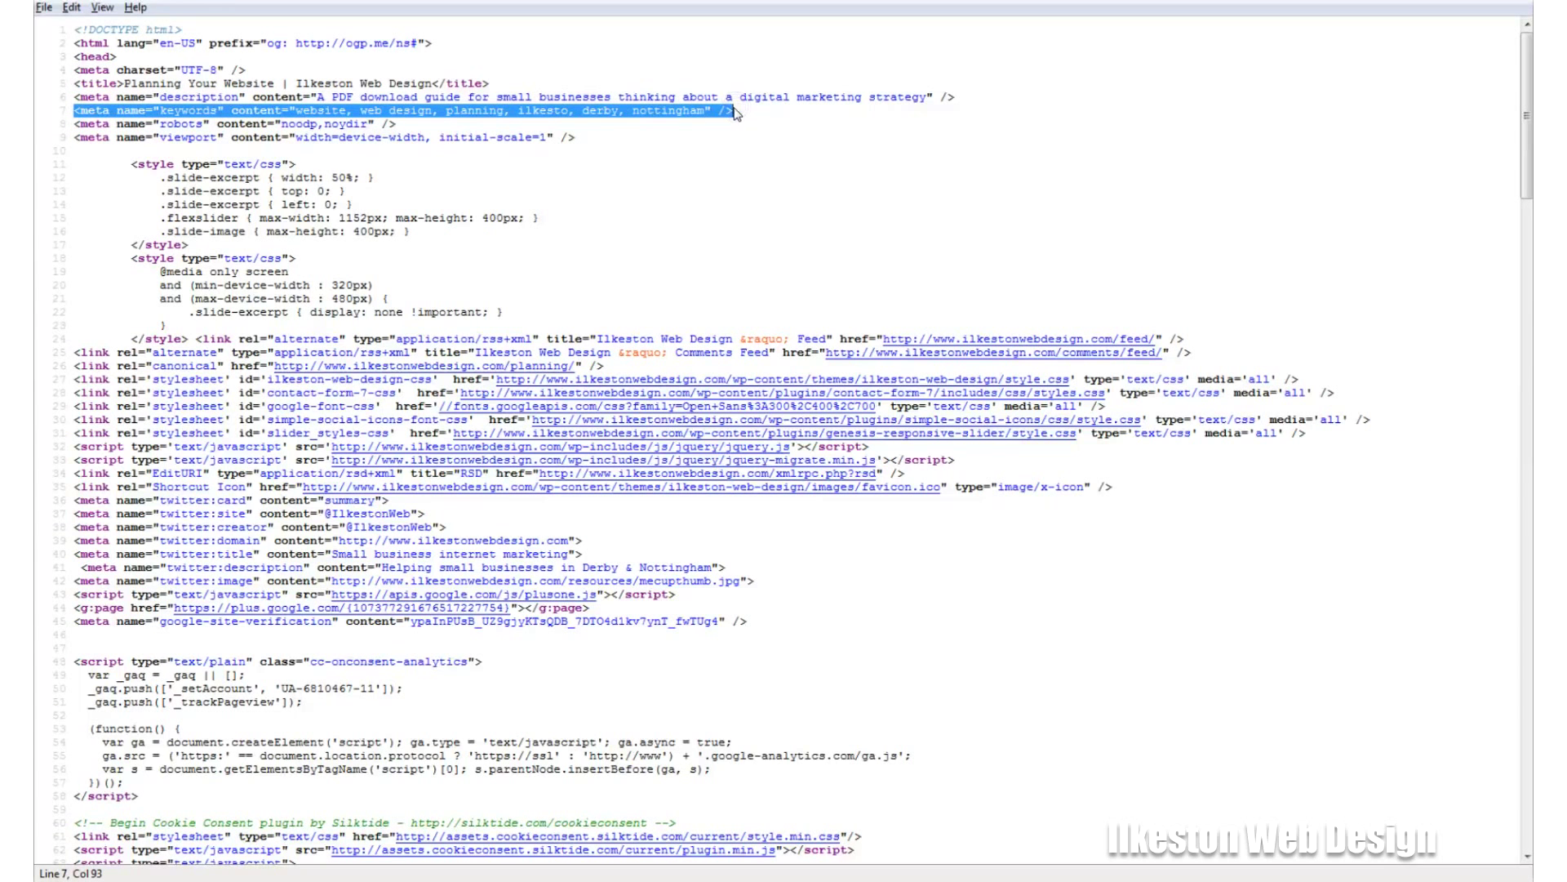
left_click(689, 110)
left_click_drag(703, 110, 295, 110)
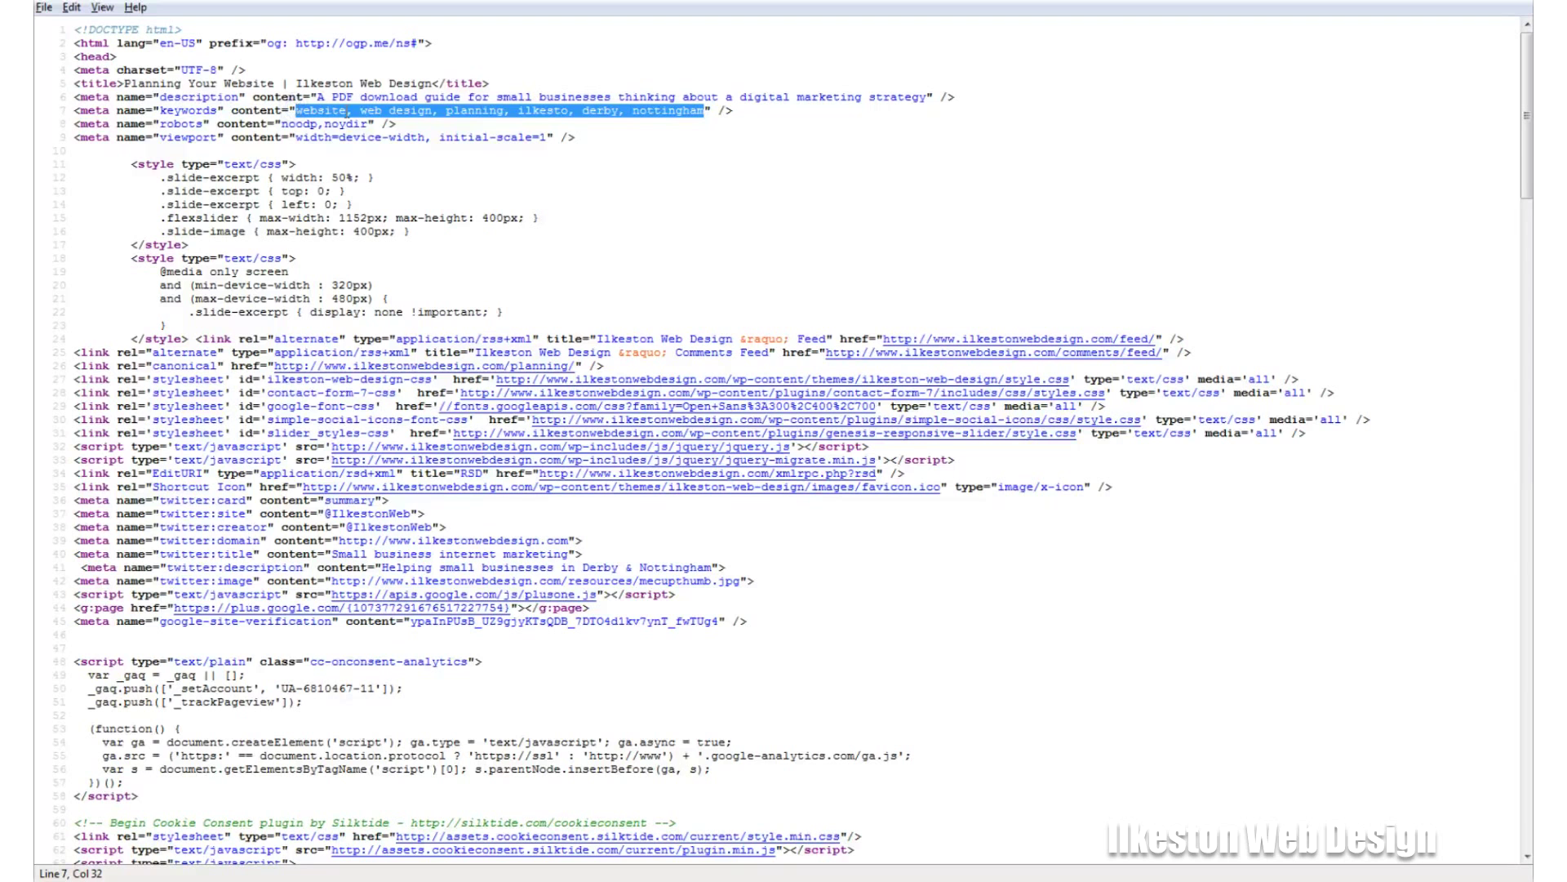
key("alt+Tab")
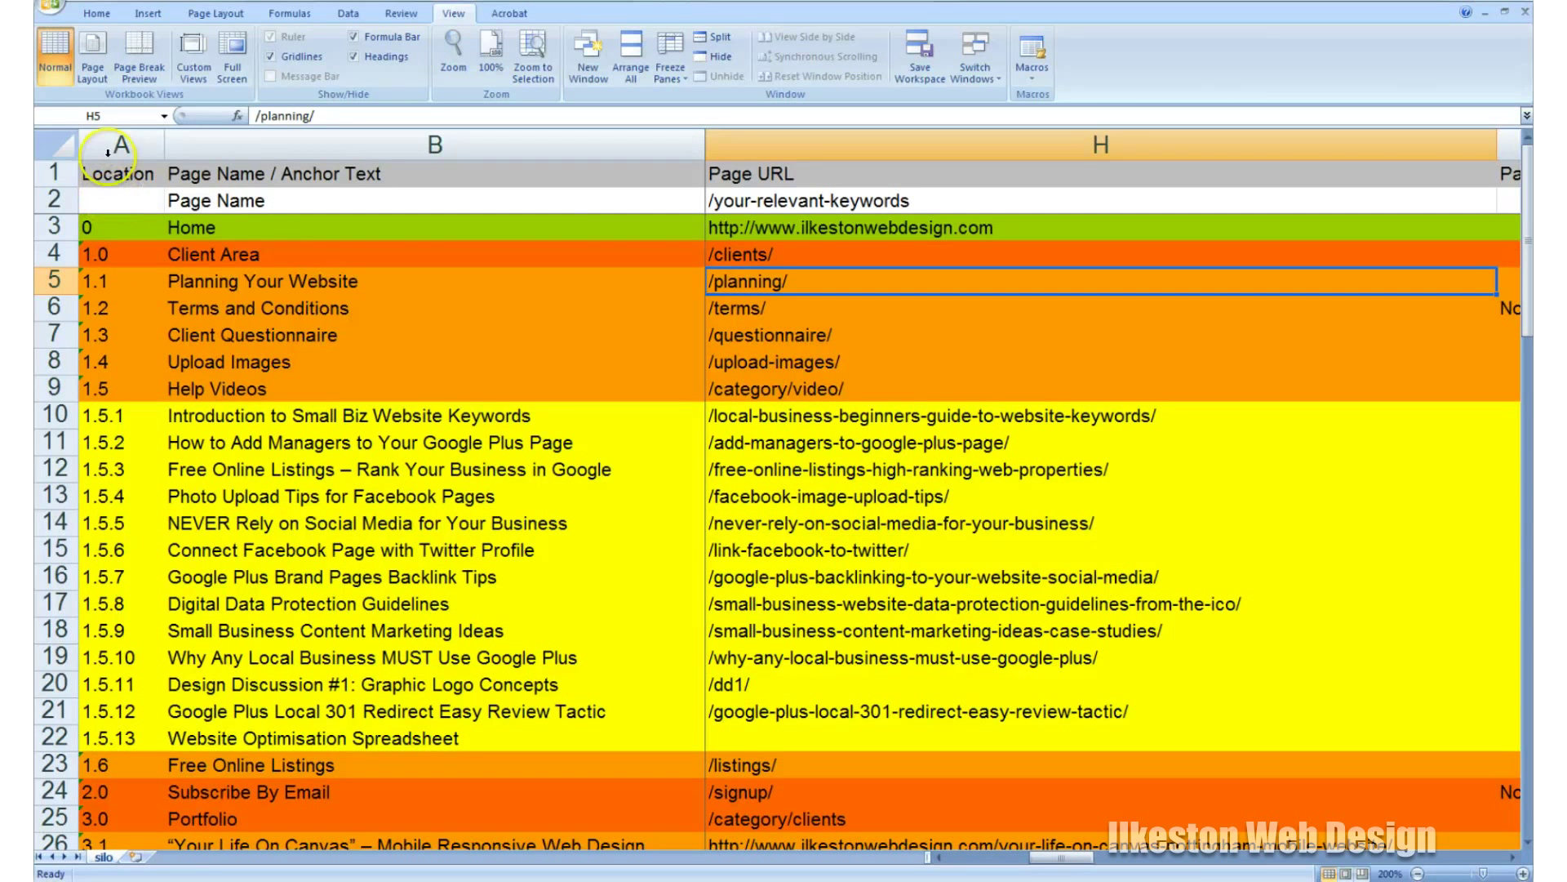
left_click(109, 145)
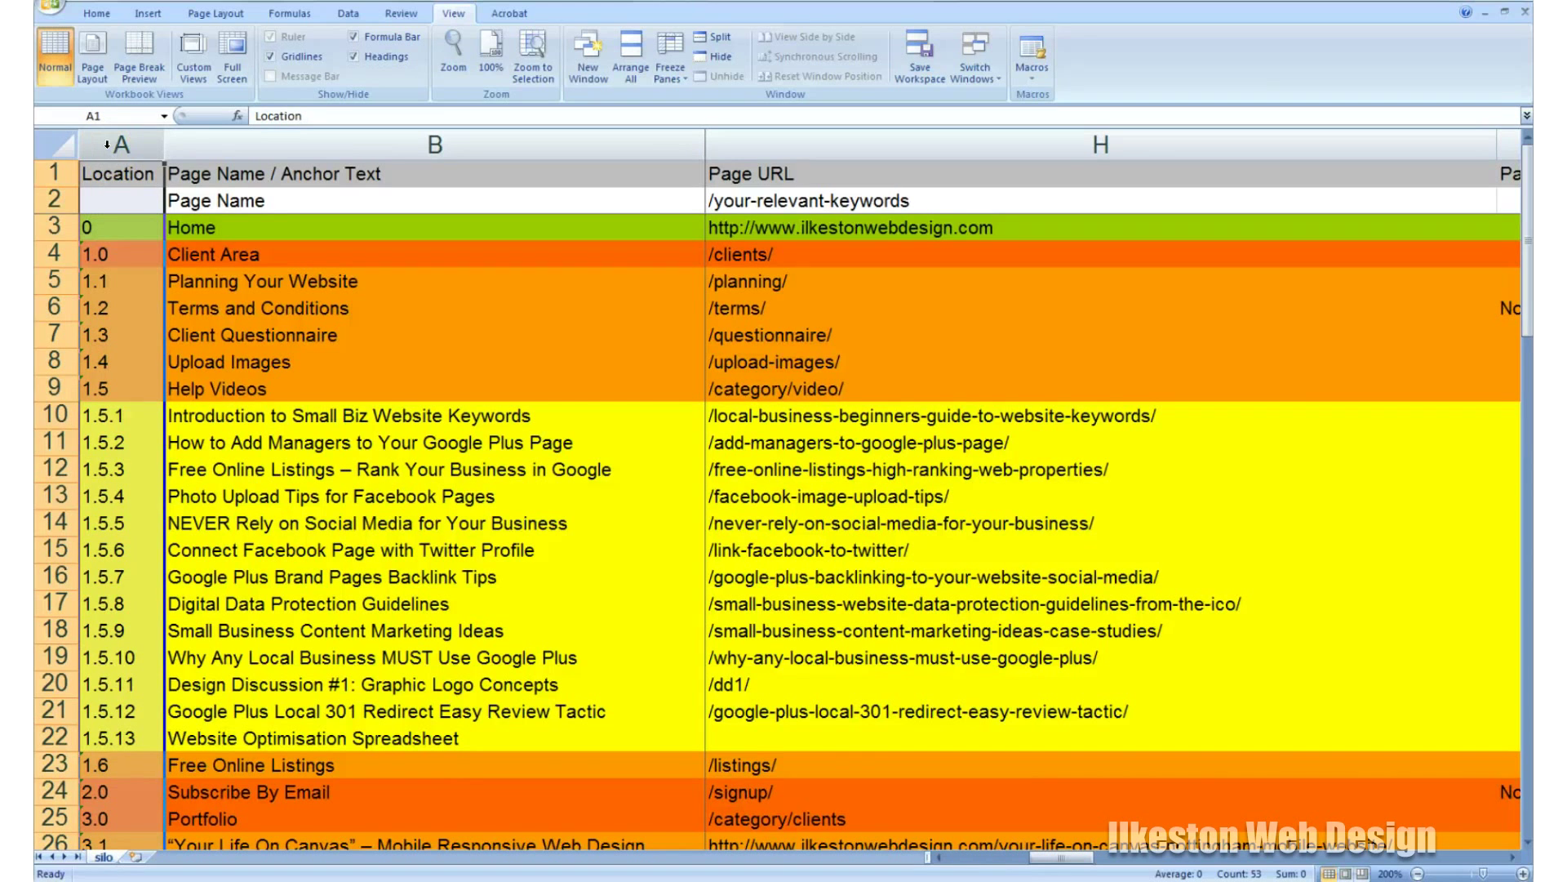
left_click(122, 229)
left_click(123, 229)
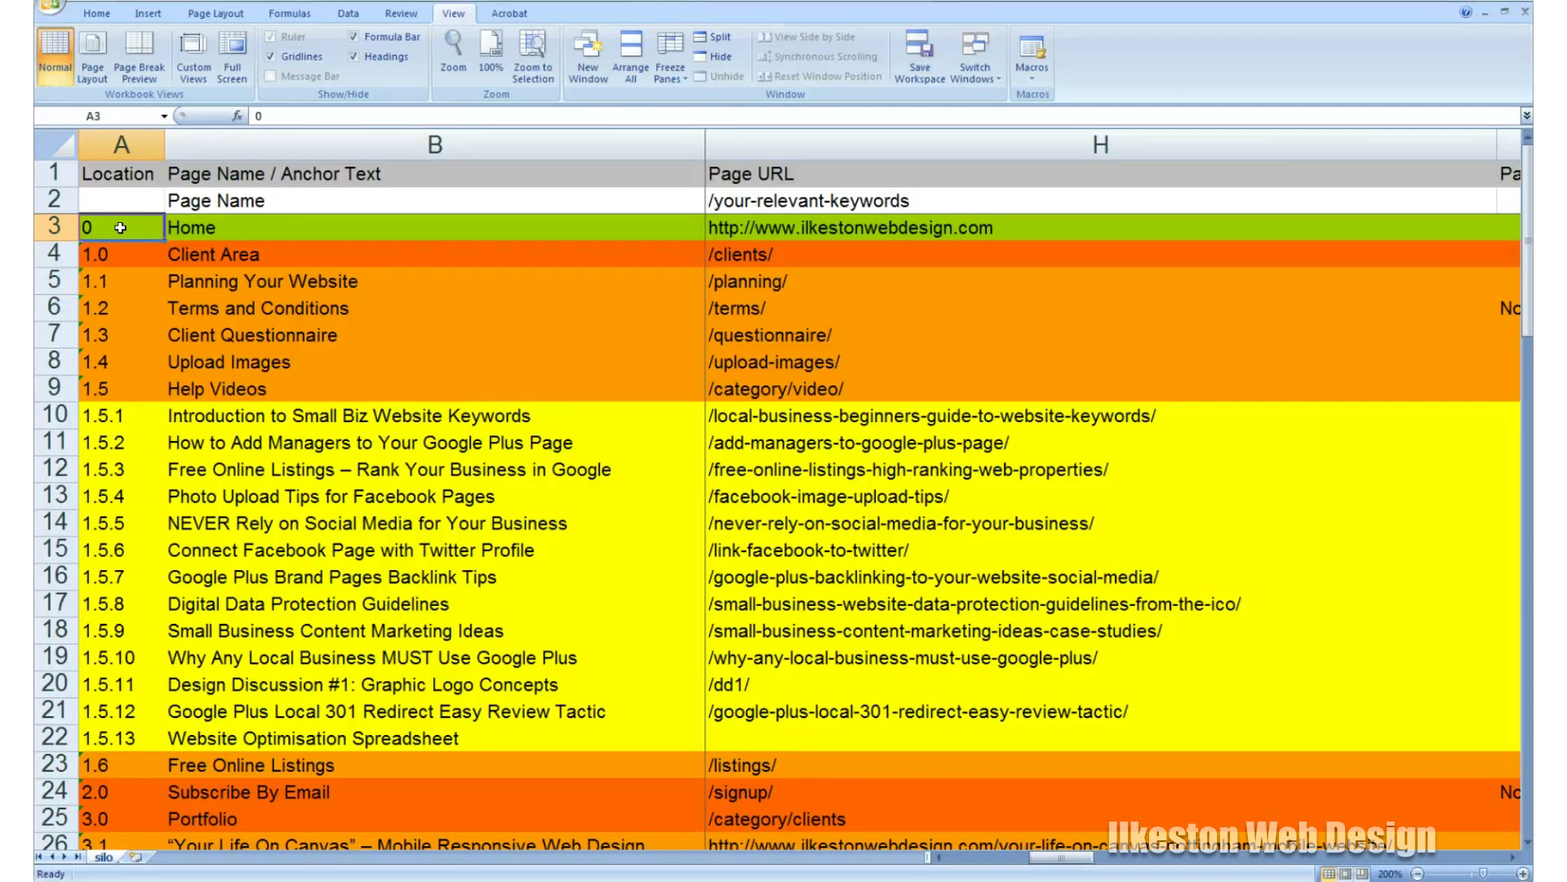
left_click(51, 256)
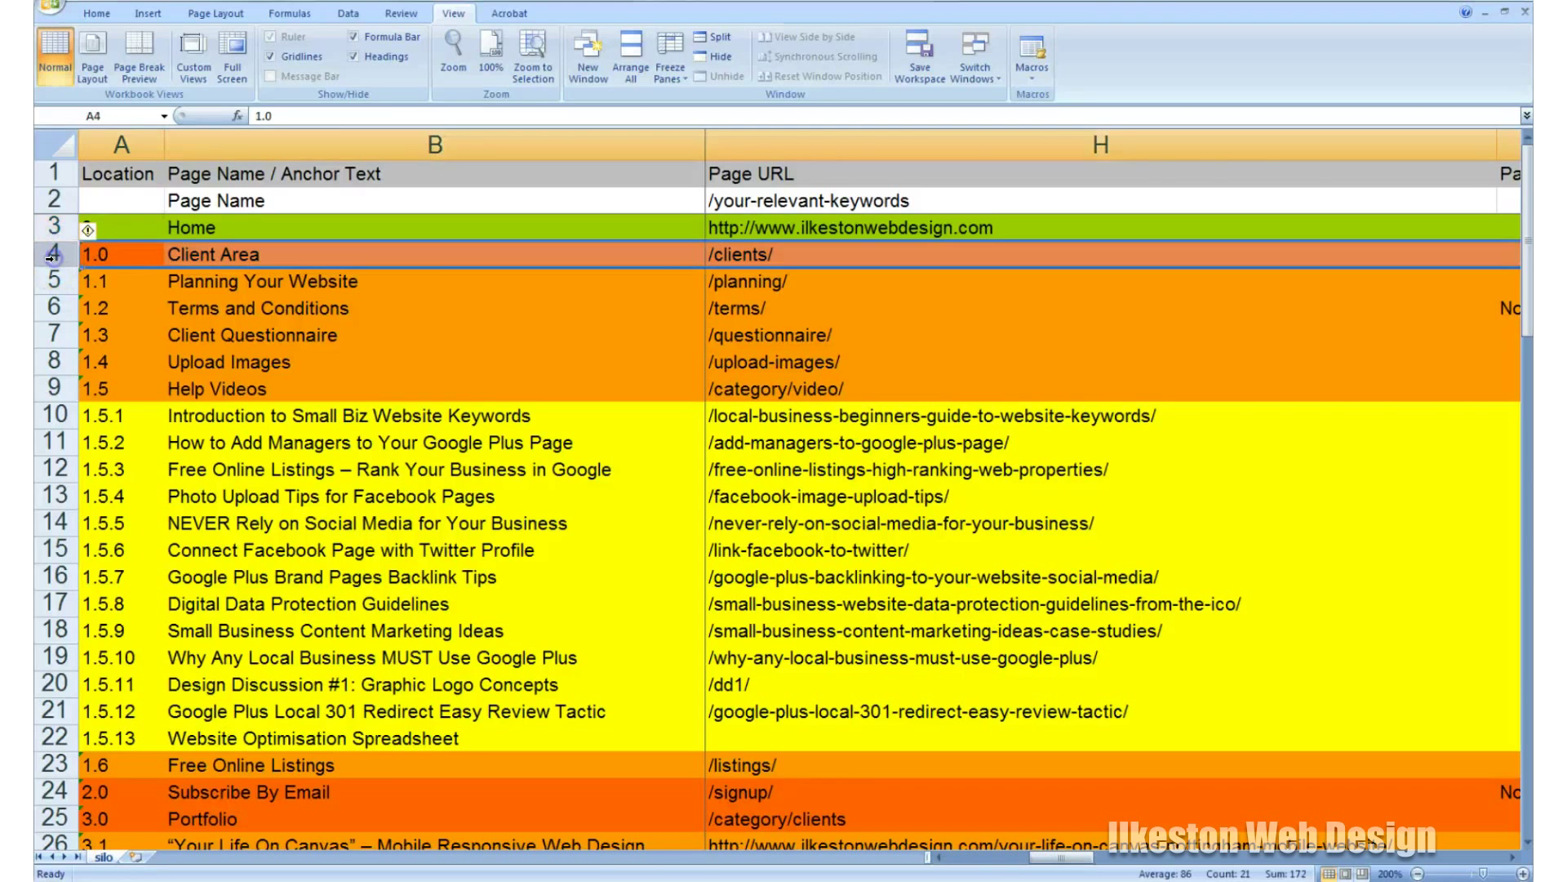
left_click(53, 254)
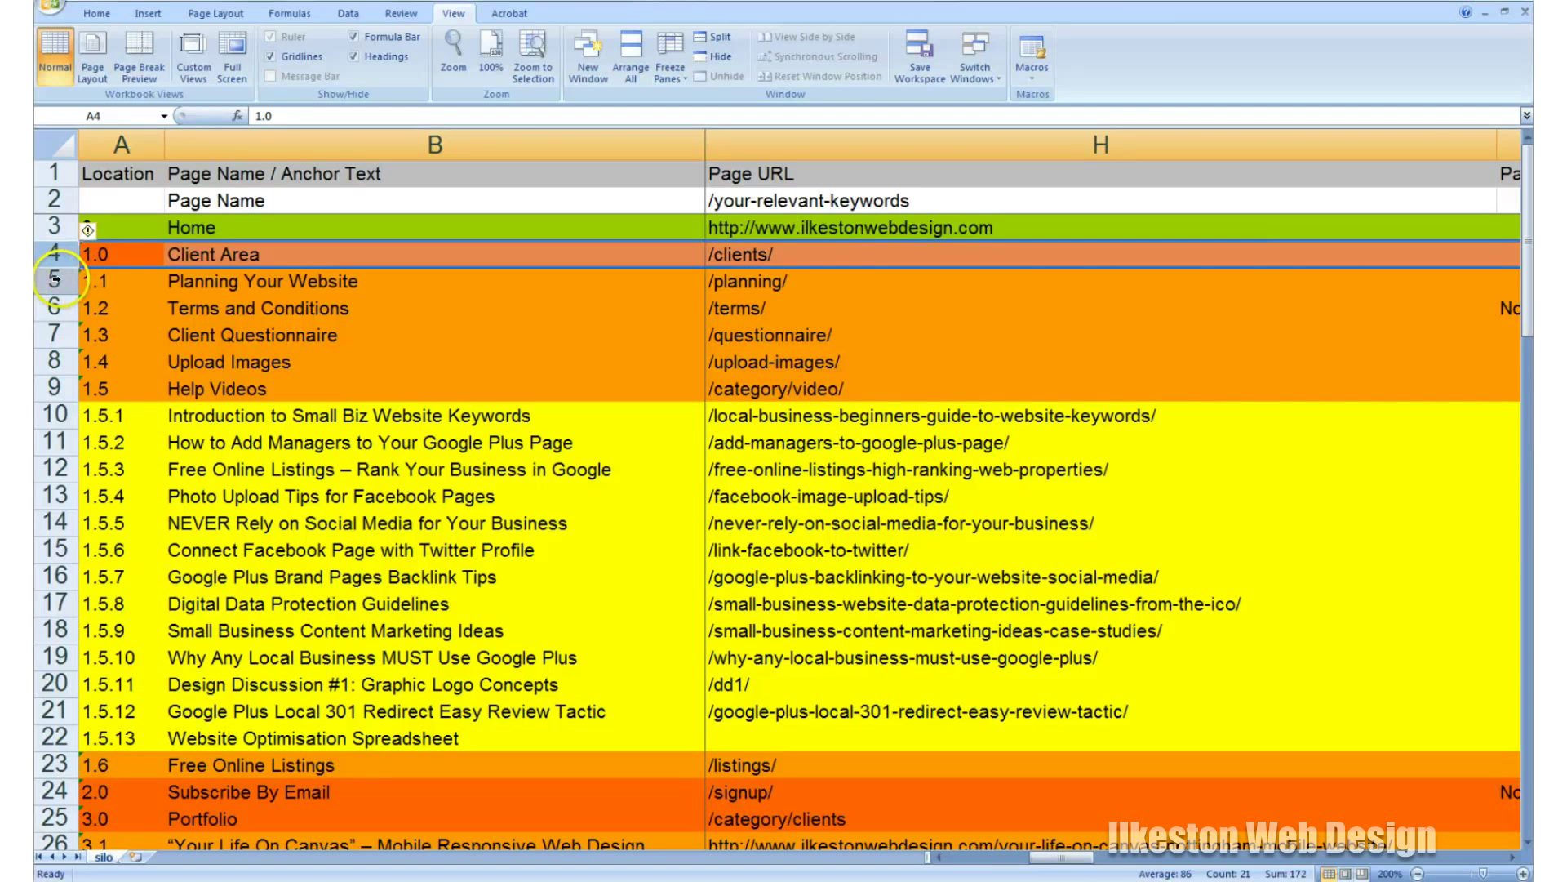
left_click(54, 280)
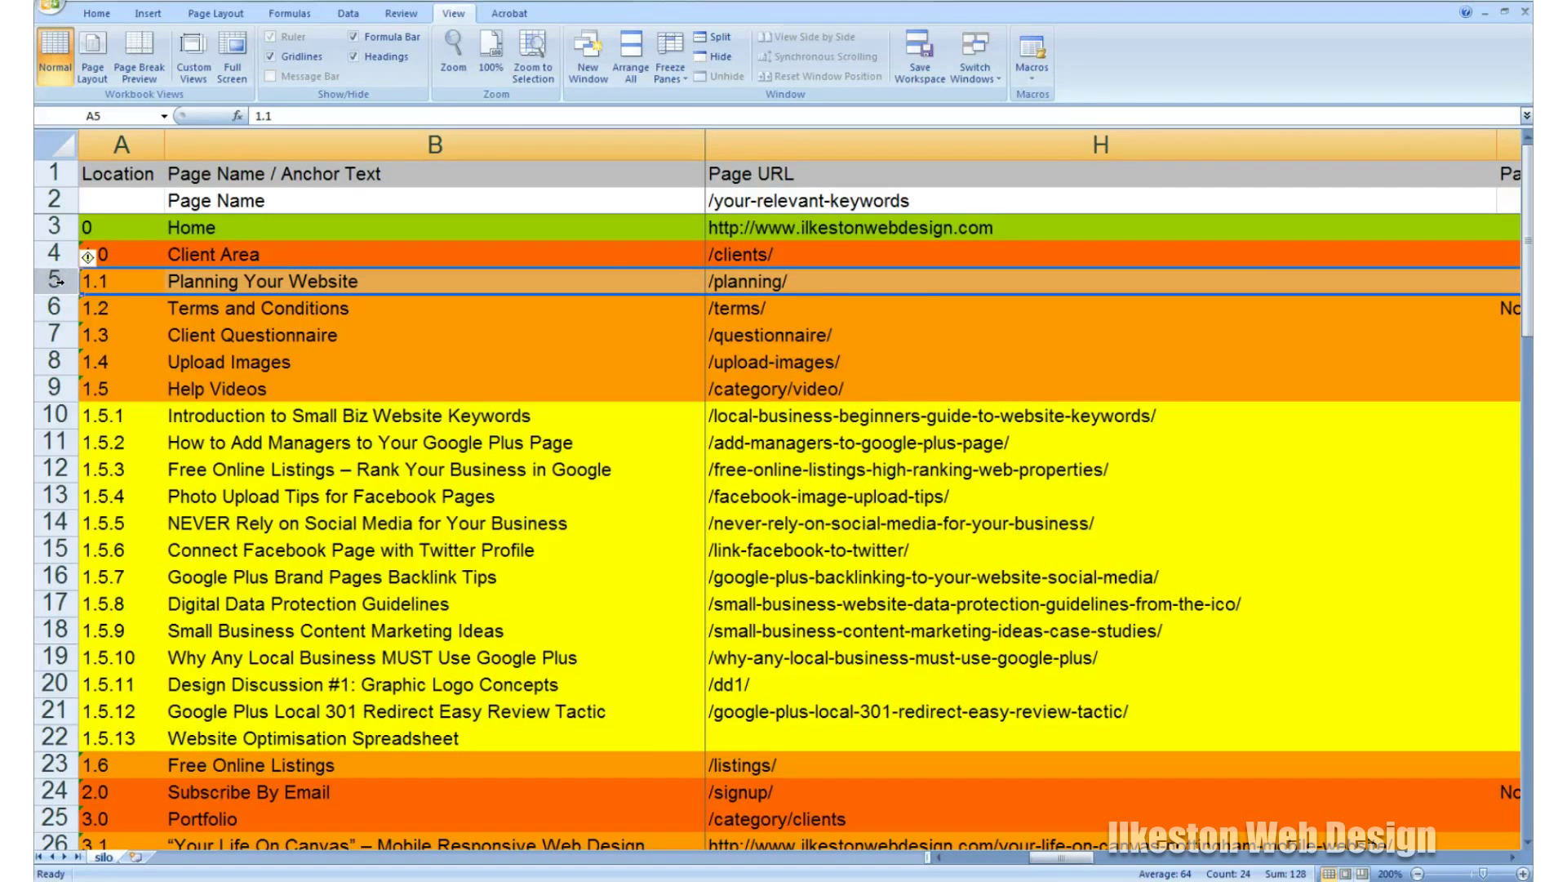
left_click(54, 281)
left_click_drag(54, 280, 54, 400)
left_click(54, 415)
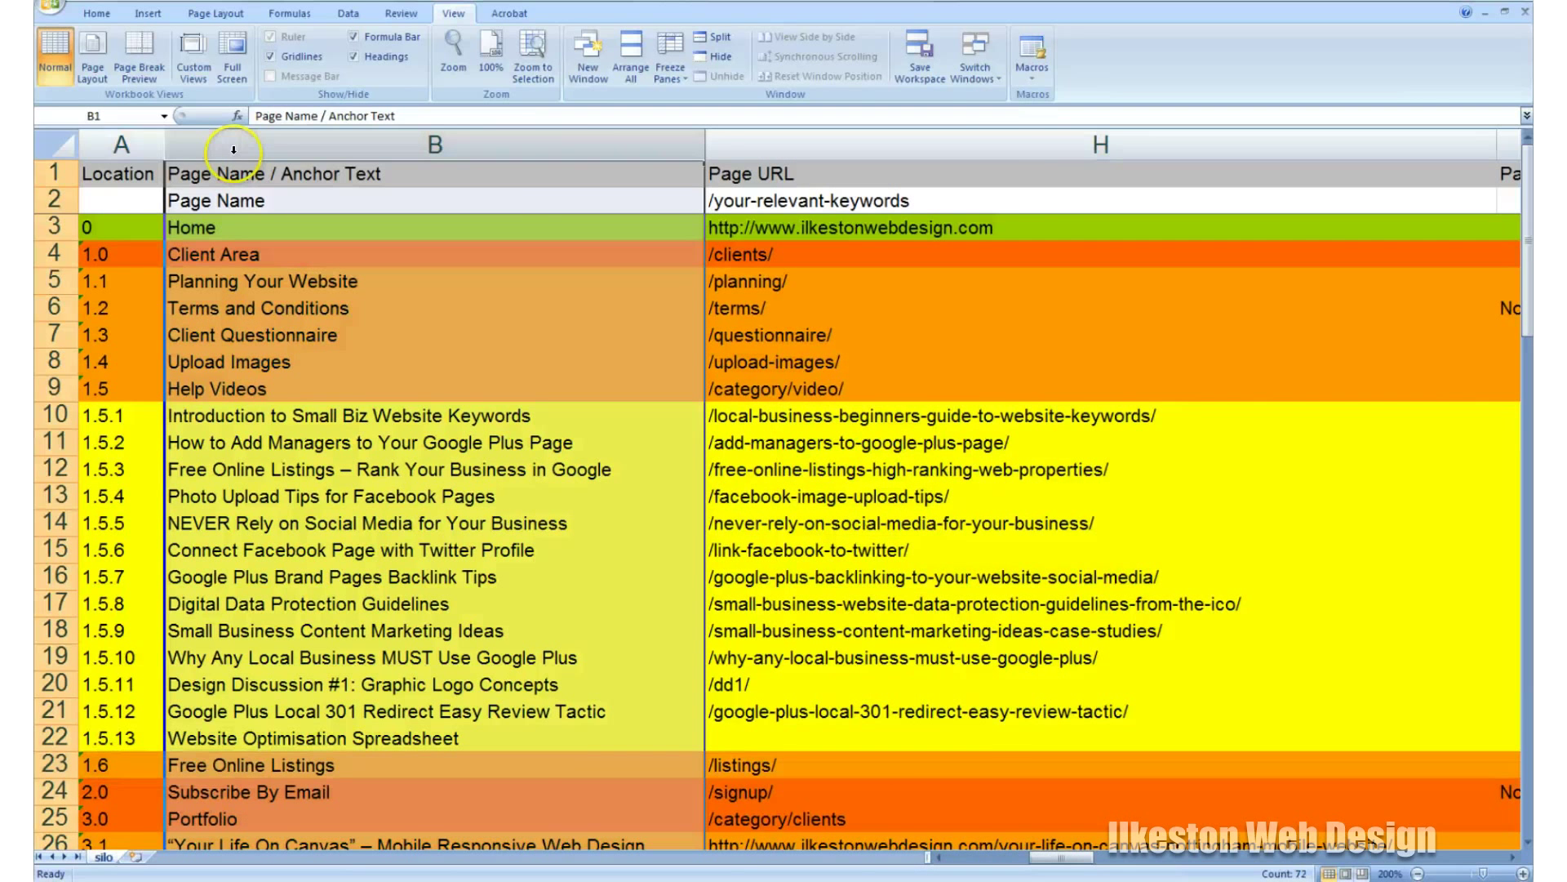
left_click(237, 149)
left_click(232, 282)
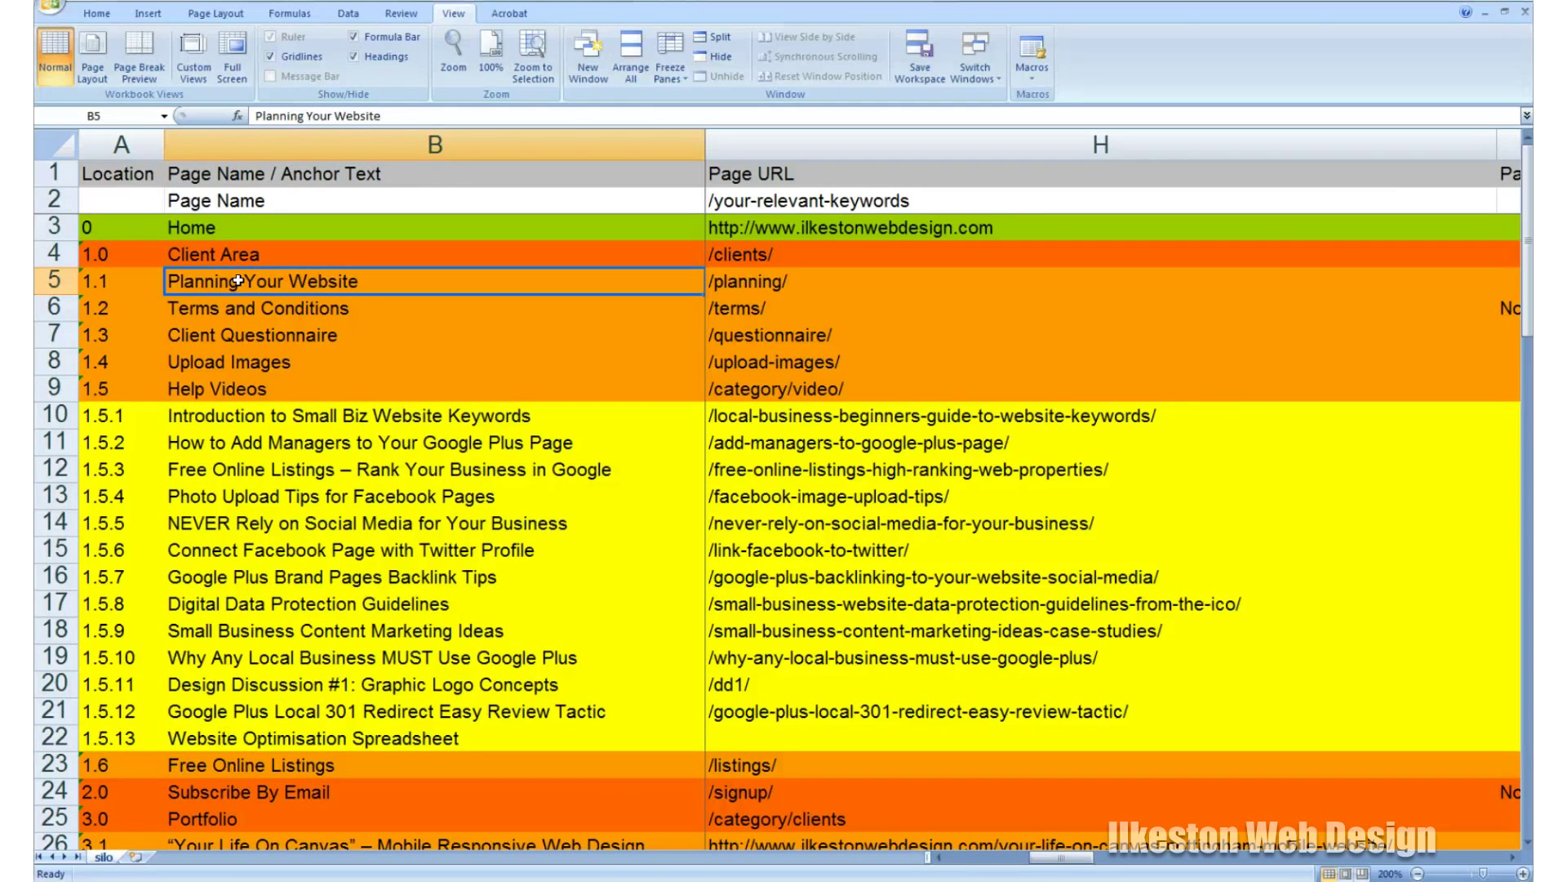
left_click(245, 281)
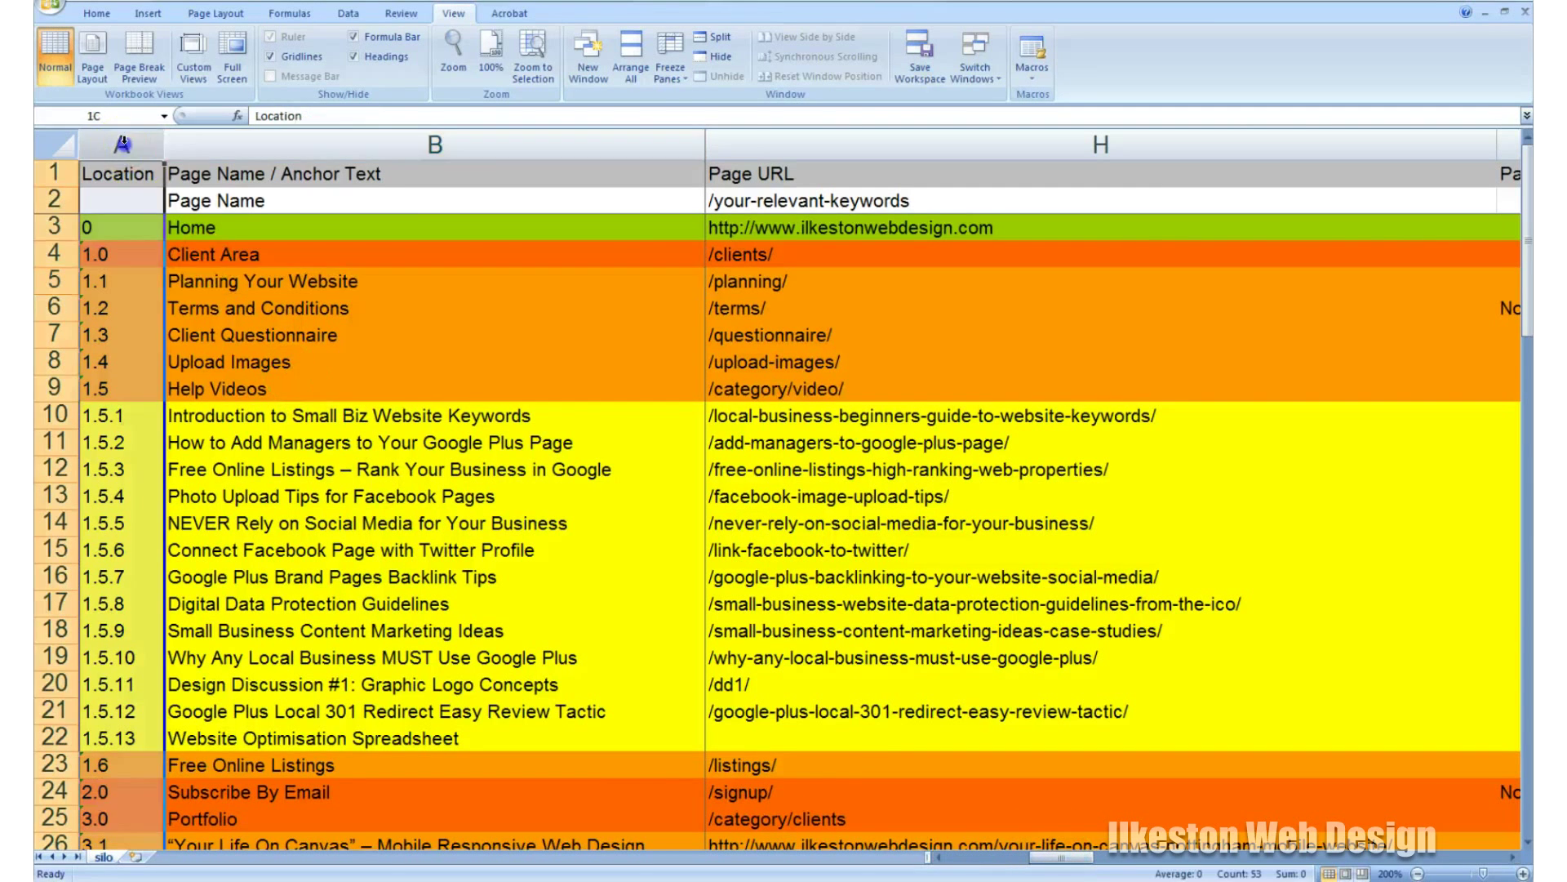
left_click(288, 143)
left_click_drag(1068, 857, 1253, 862)
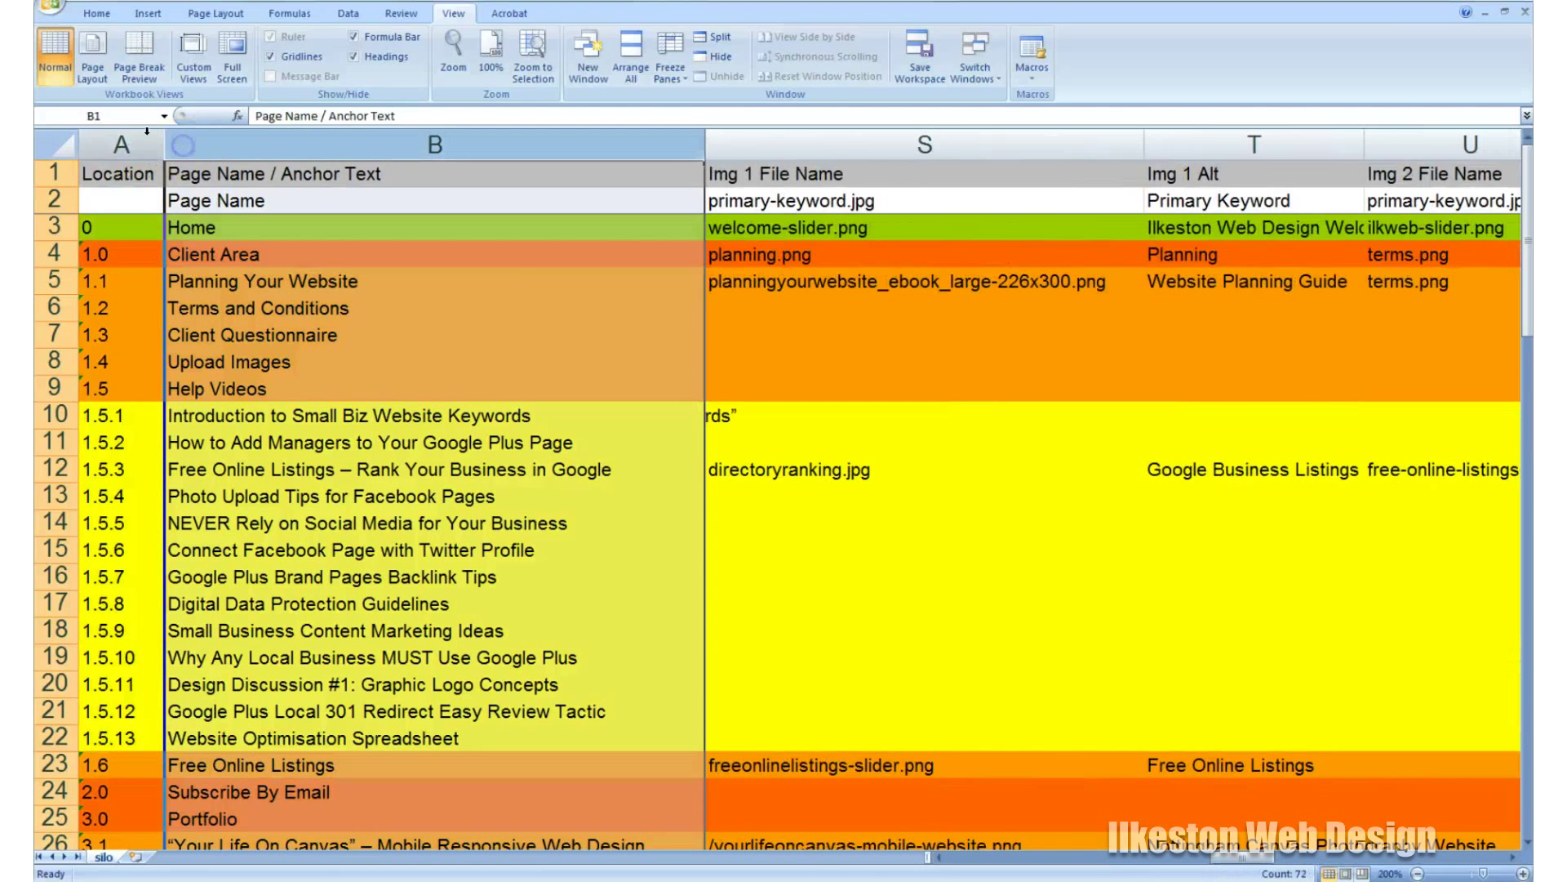
left_click(146, 141)
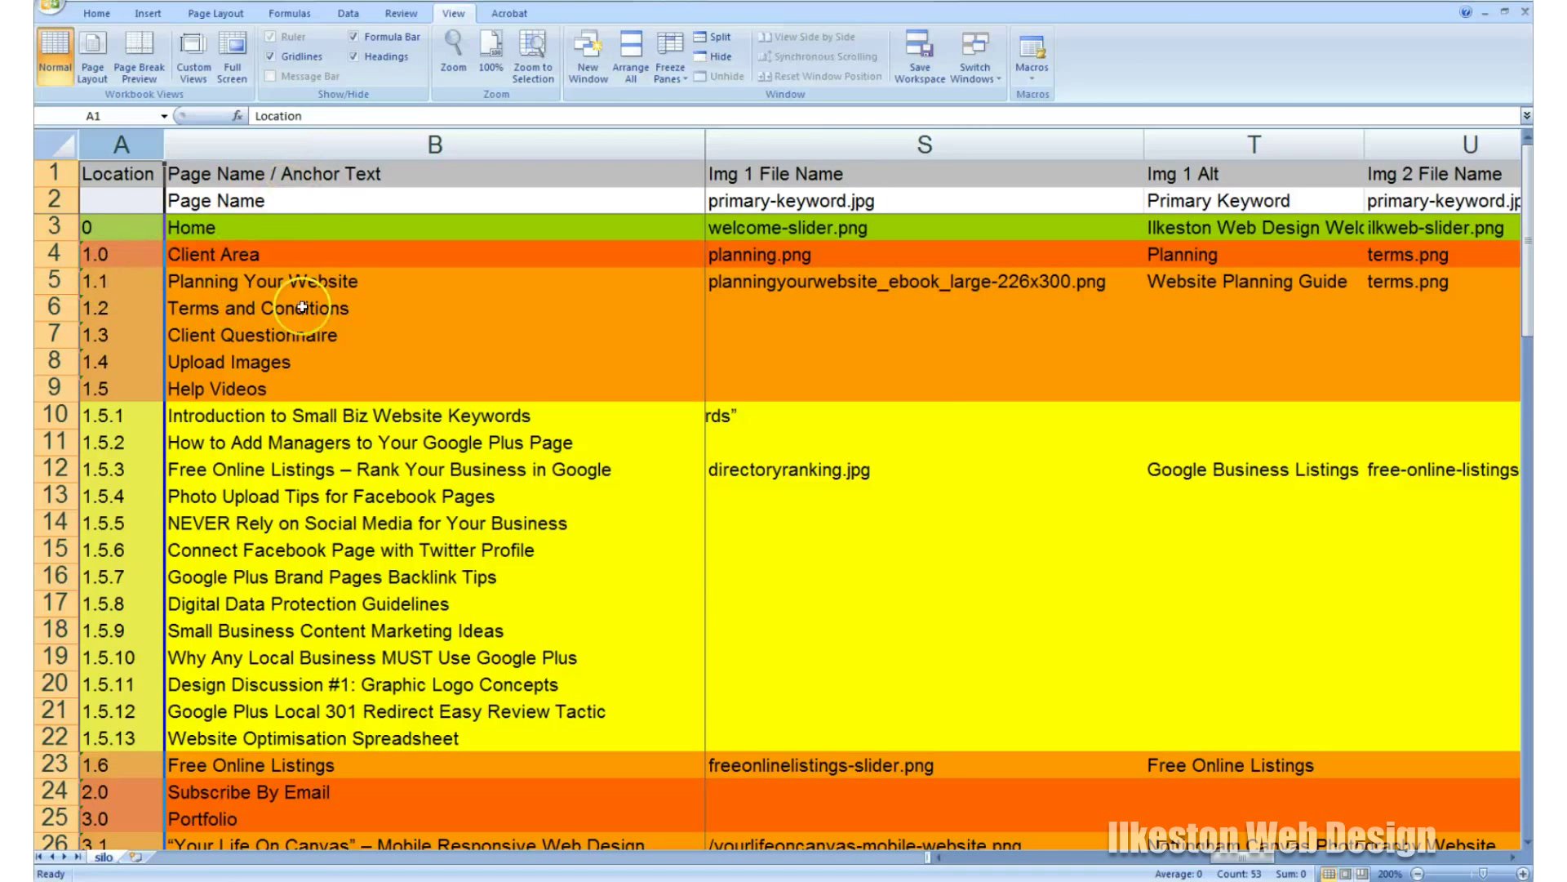
left_click(275, 284)
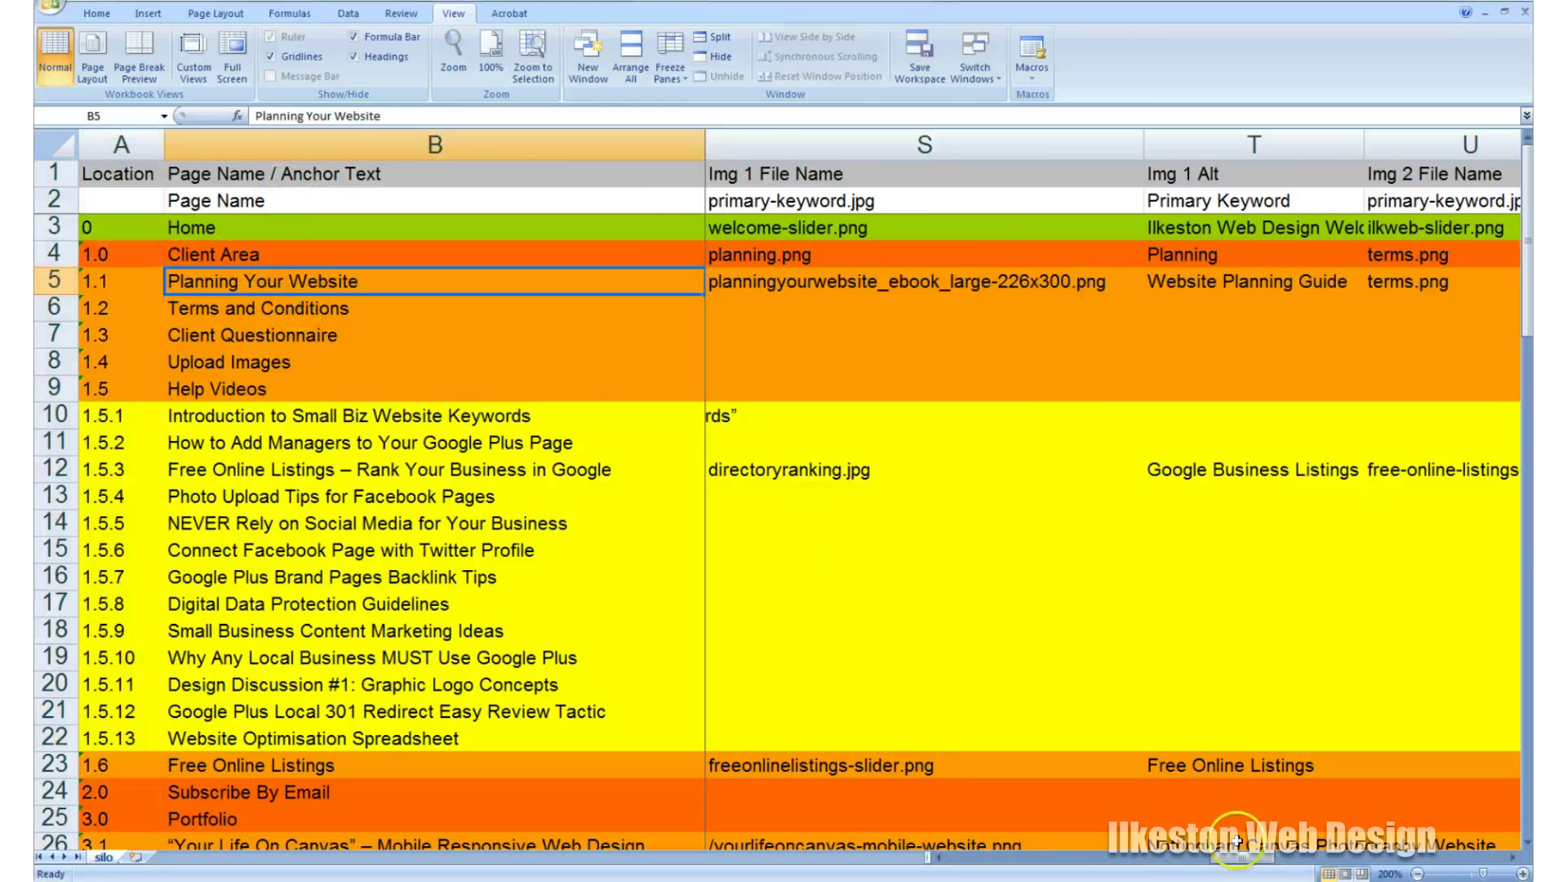
left_click_drag(1247, 864, 1455, 864)
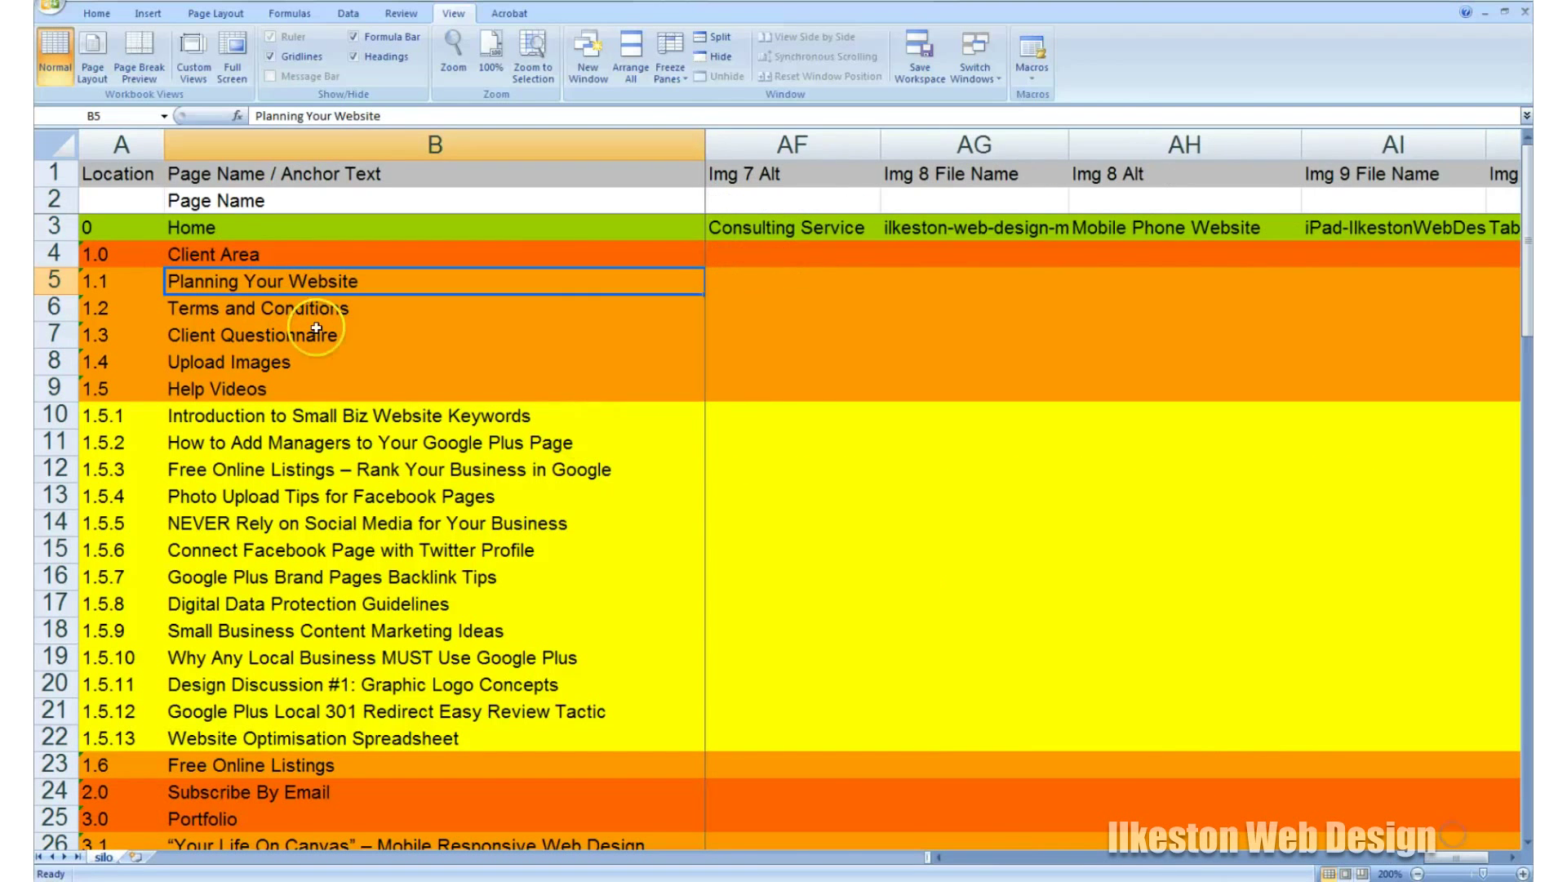
left_click(49, 228)
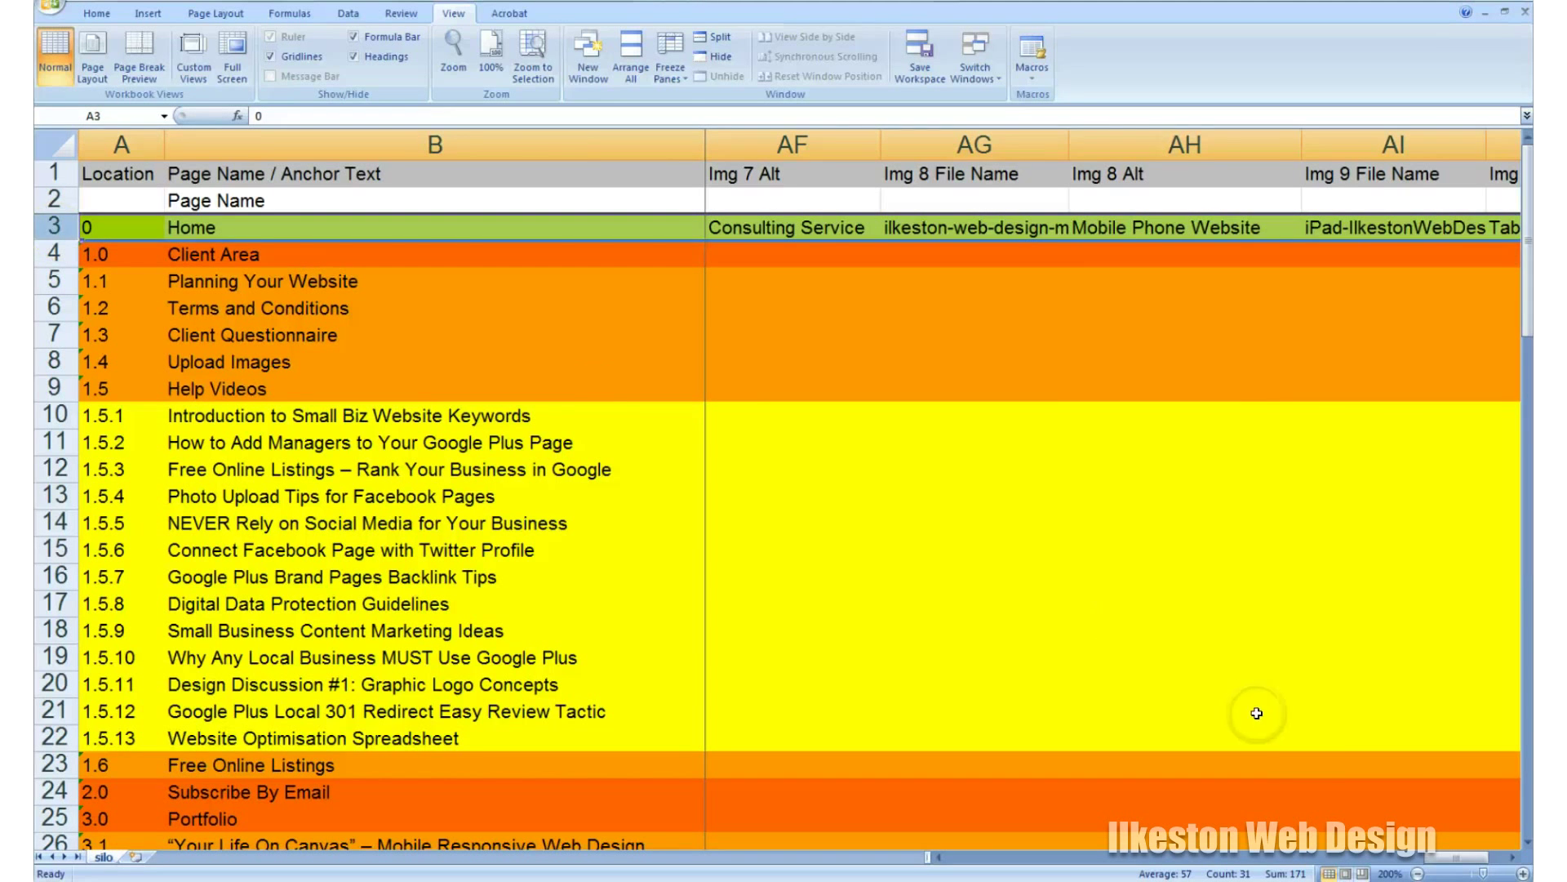
left_click_drag(1449, 864, 949, 834)
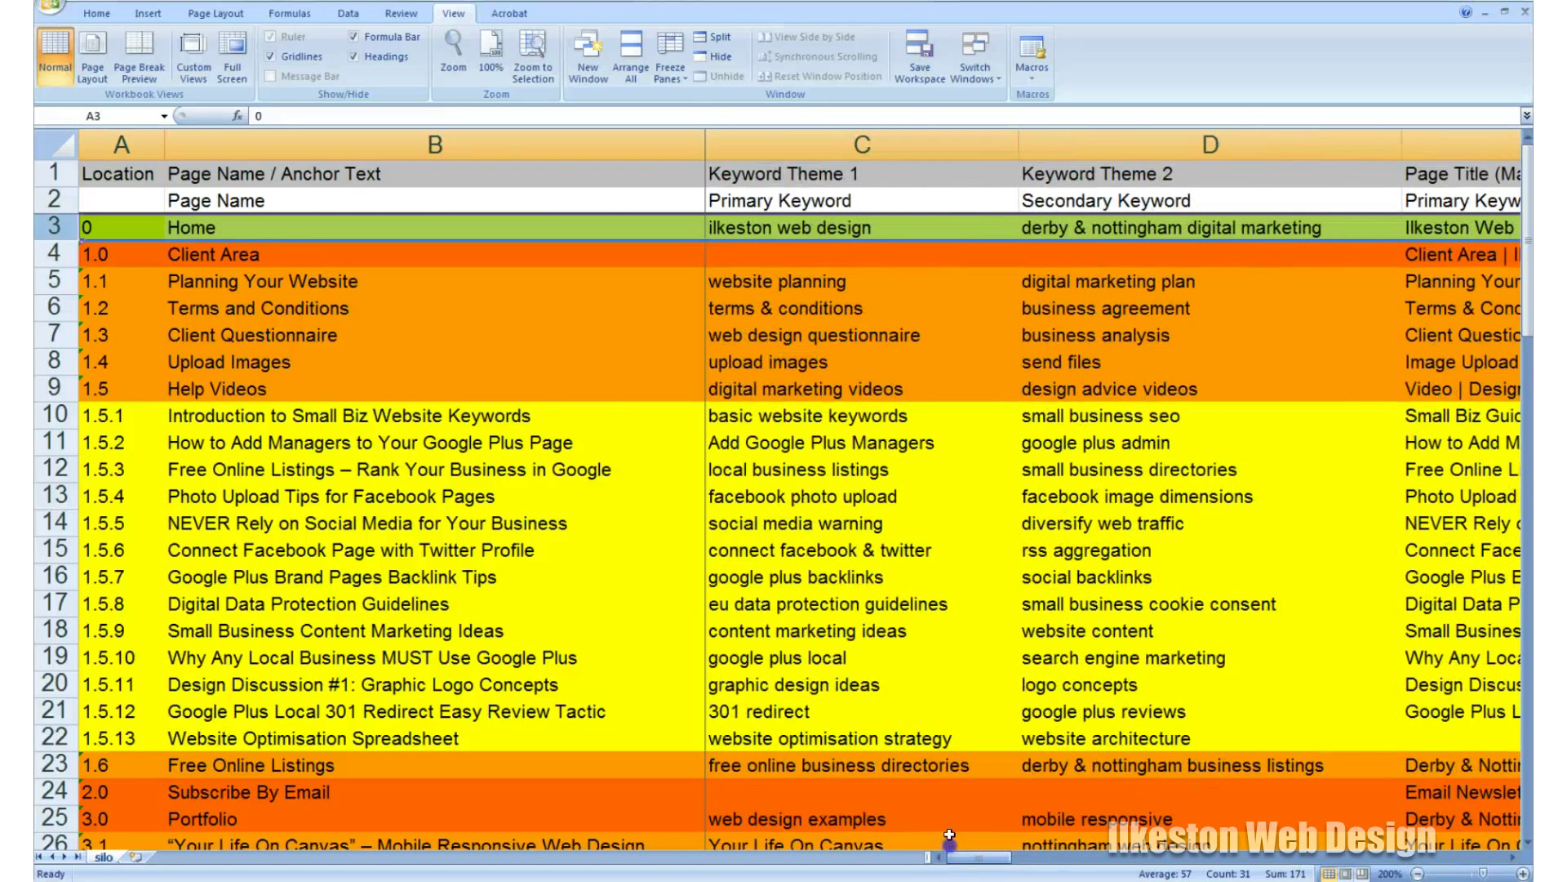
Point out the Keyword Theme 1 and 2 columns and the home page's primary and secondary keywords
left_click(836, 146)
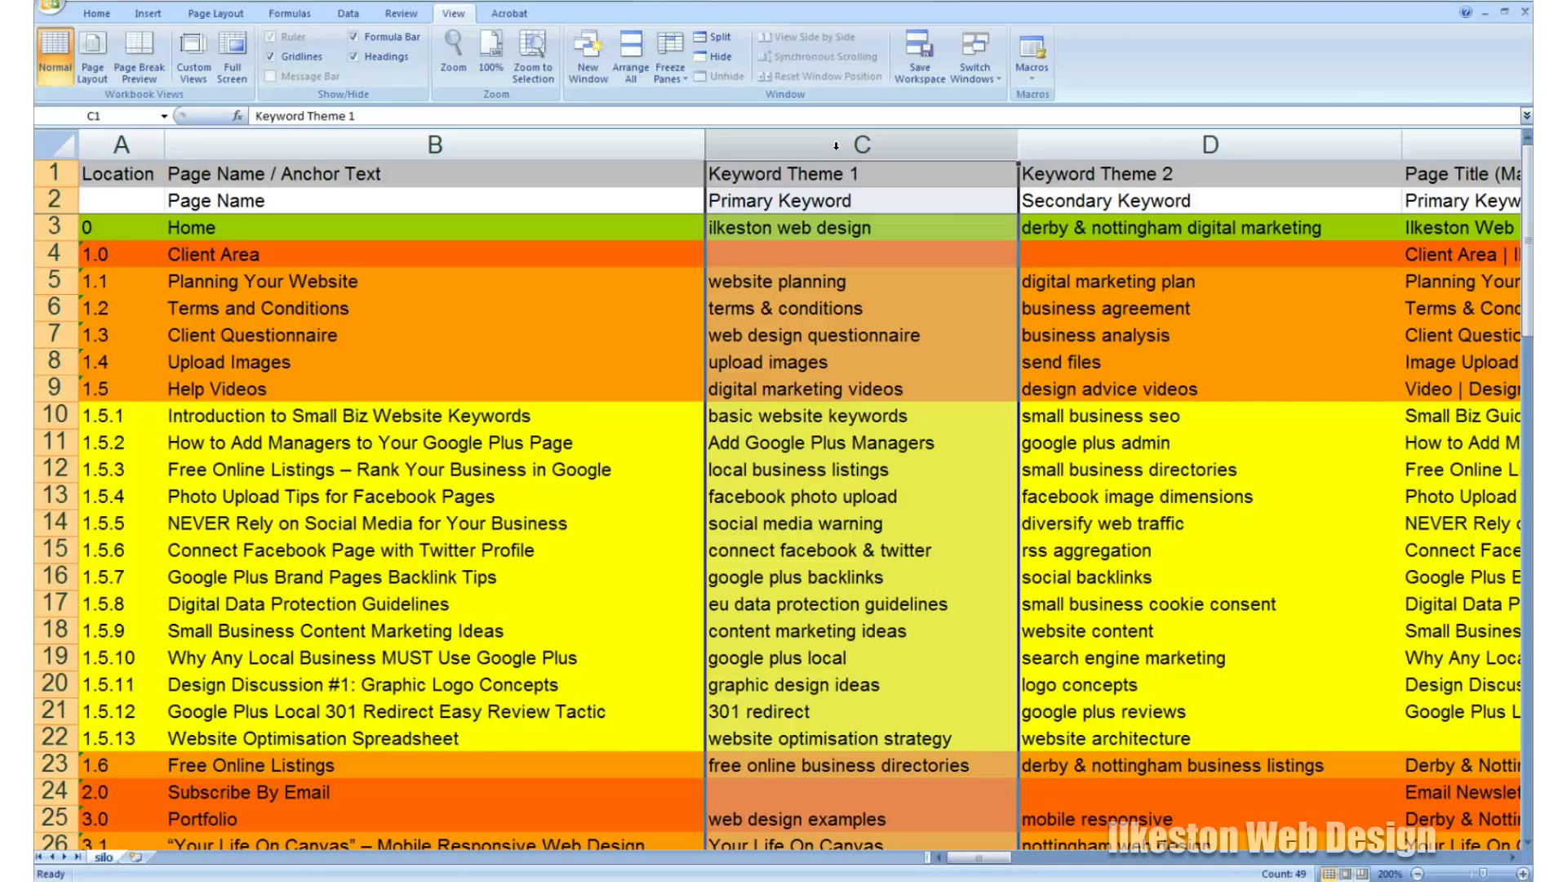
left_click(1176, 143)
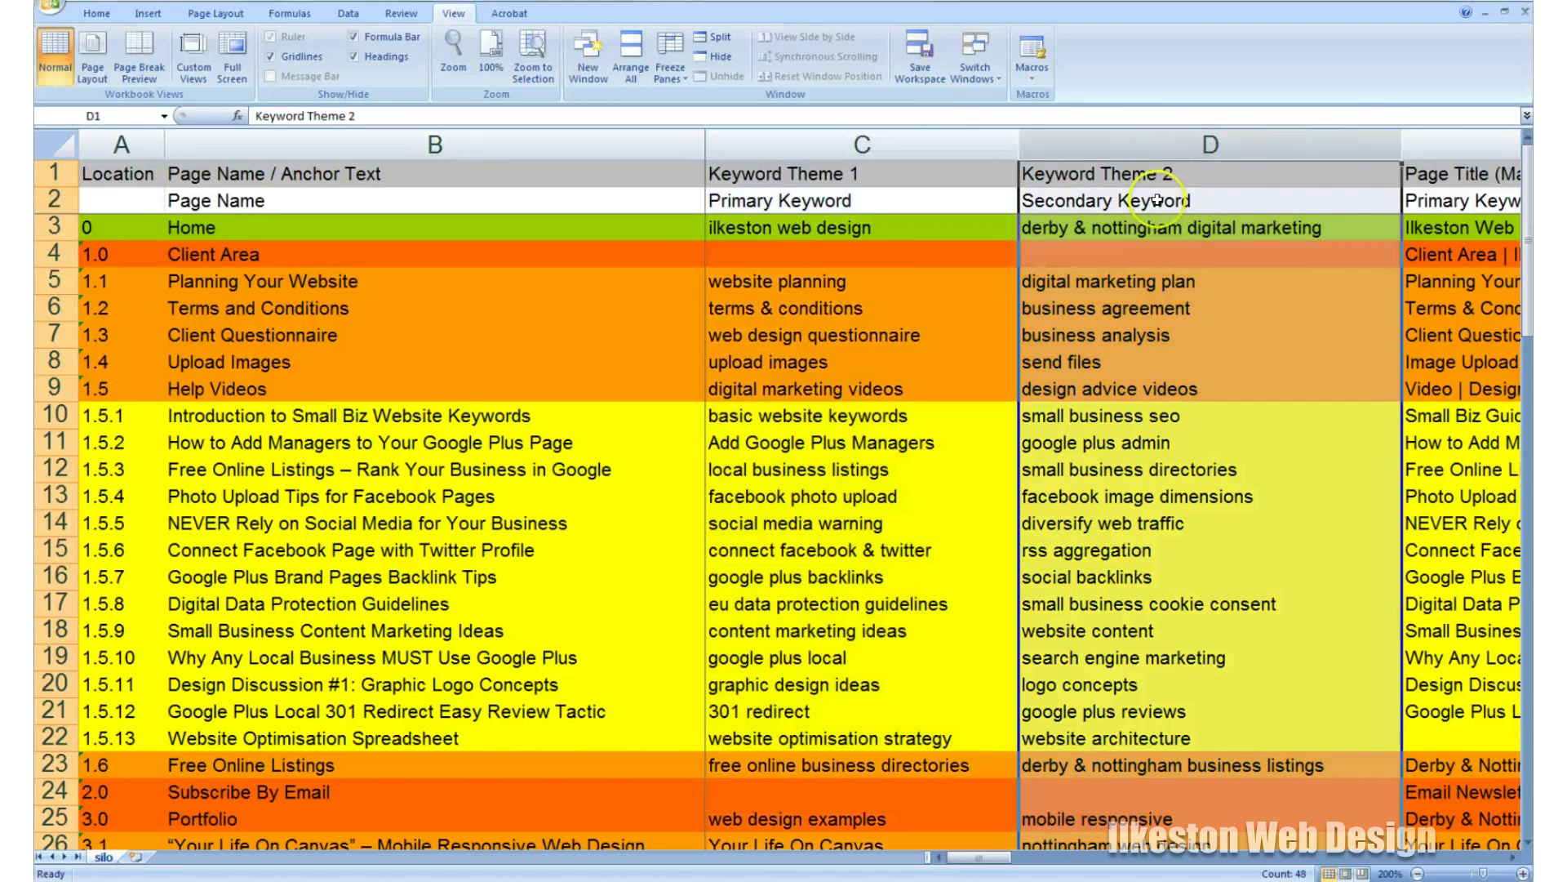
key("Down")
key("Down")
mouse_move(980, 857)
left_mouse_down()
mouse_move(1011, 866)
mouse_move(979, 859)
left_mouse_up()
key("Right")
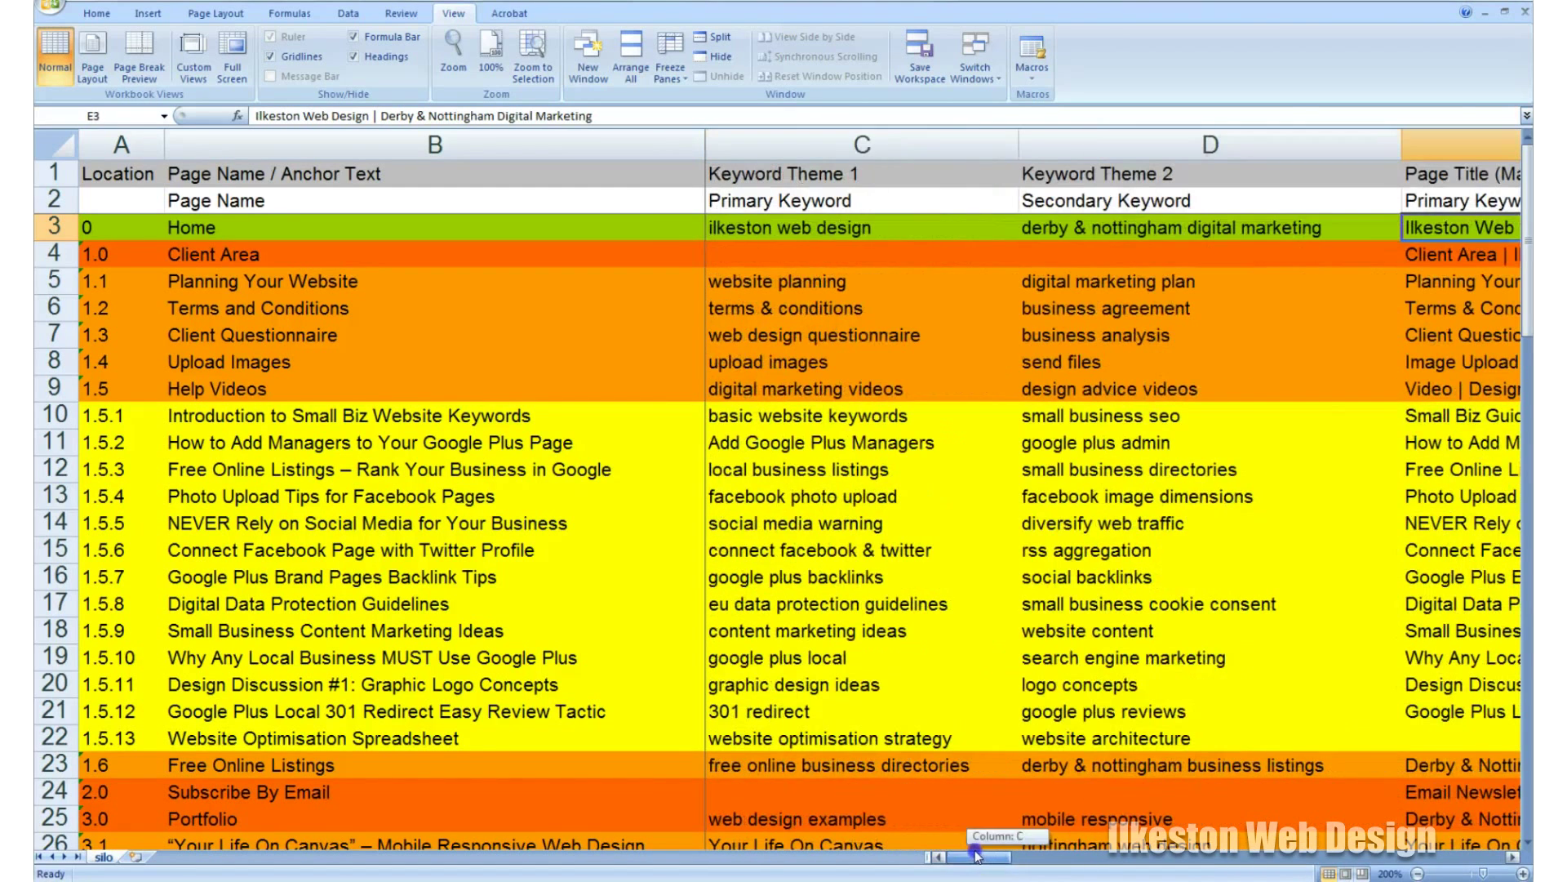
left_click(815, 236)
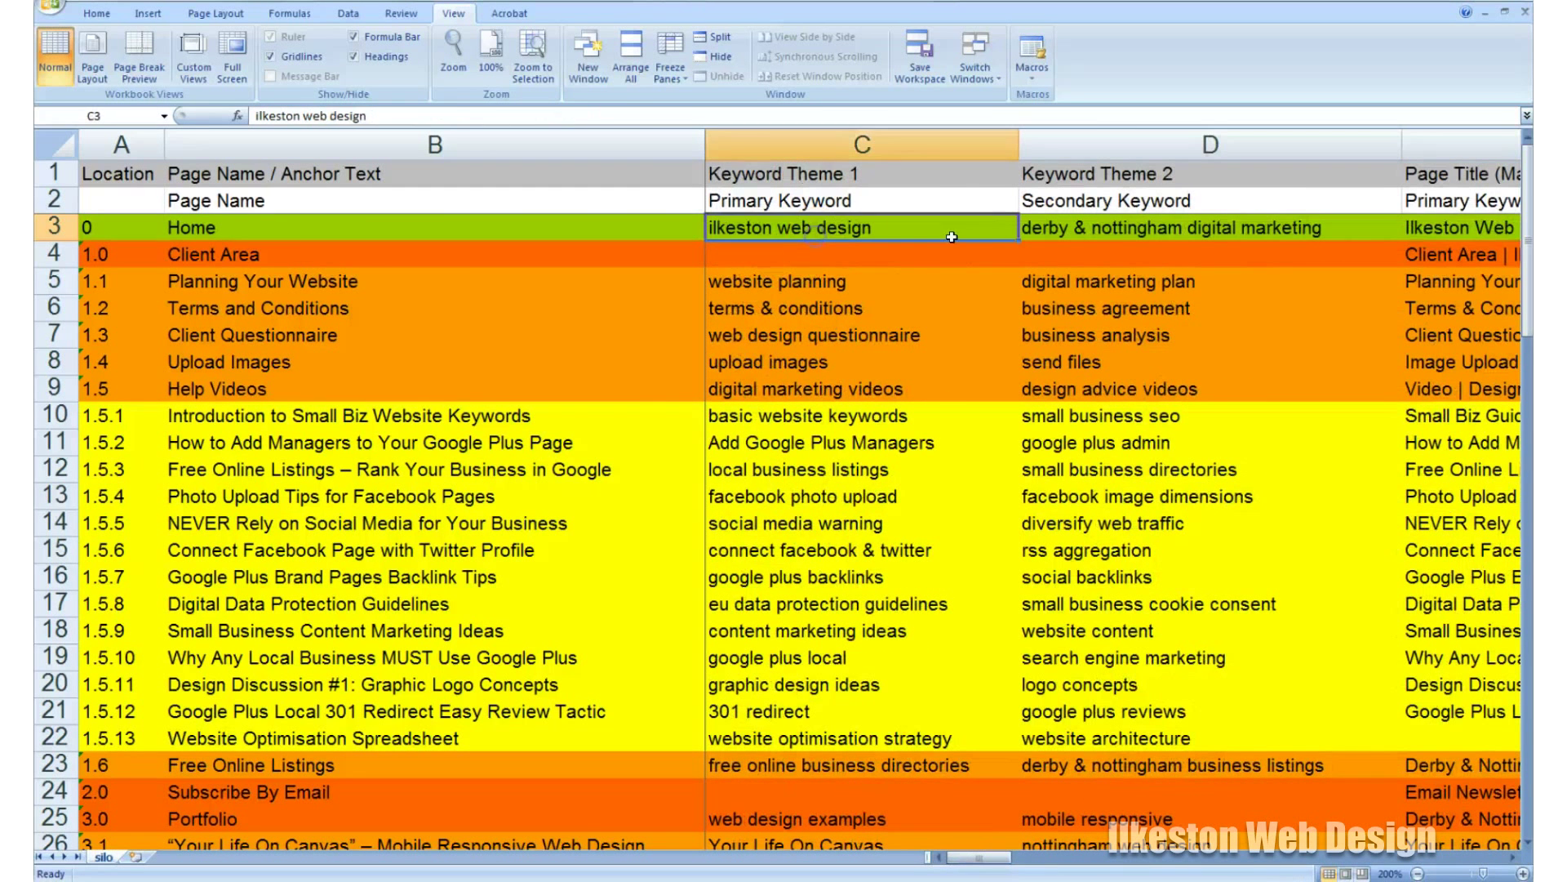
left_click(1065, 236)
left_click(958, 232)
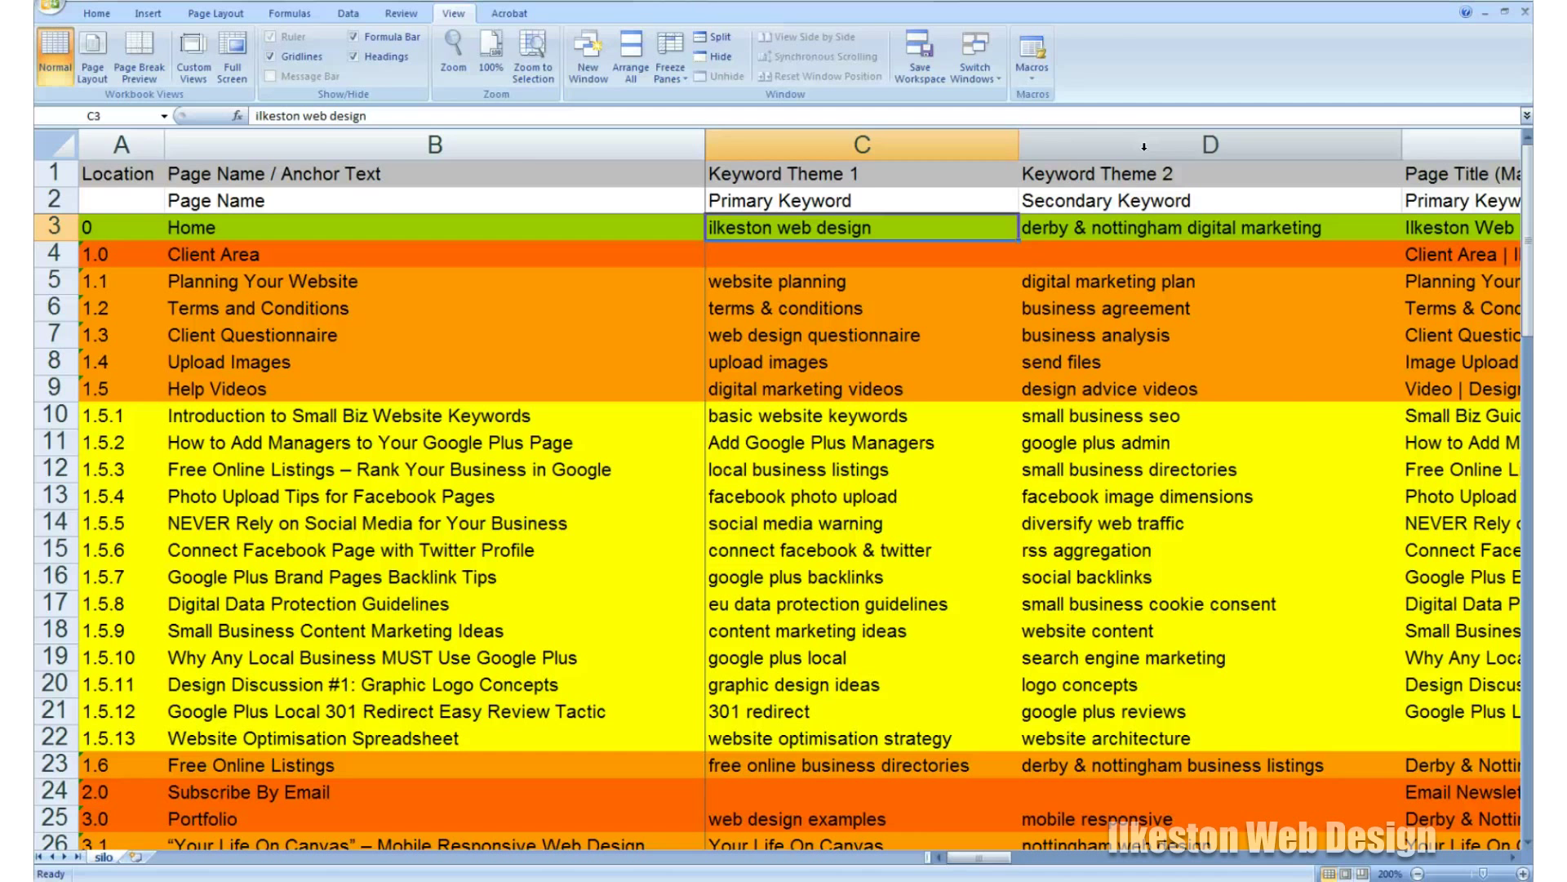
Hide the Keyword Theme 1 and Keyword Theme 2 columns
left_click(1144, 146, "shift")
key("ctrl+0")
left_click(846, 143)
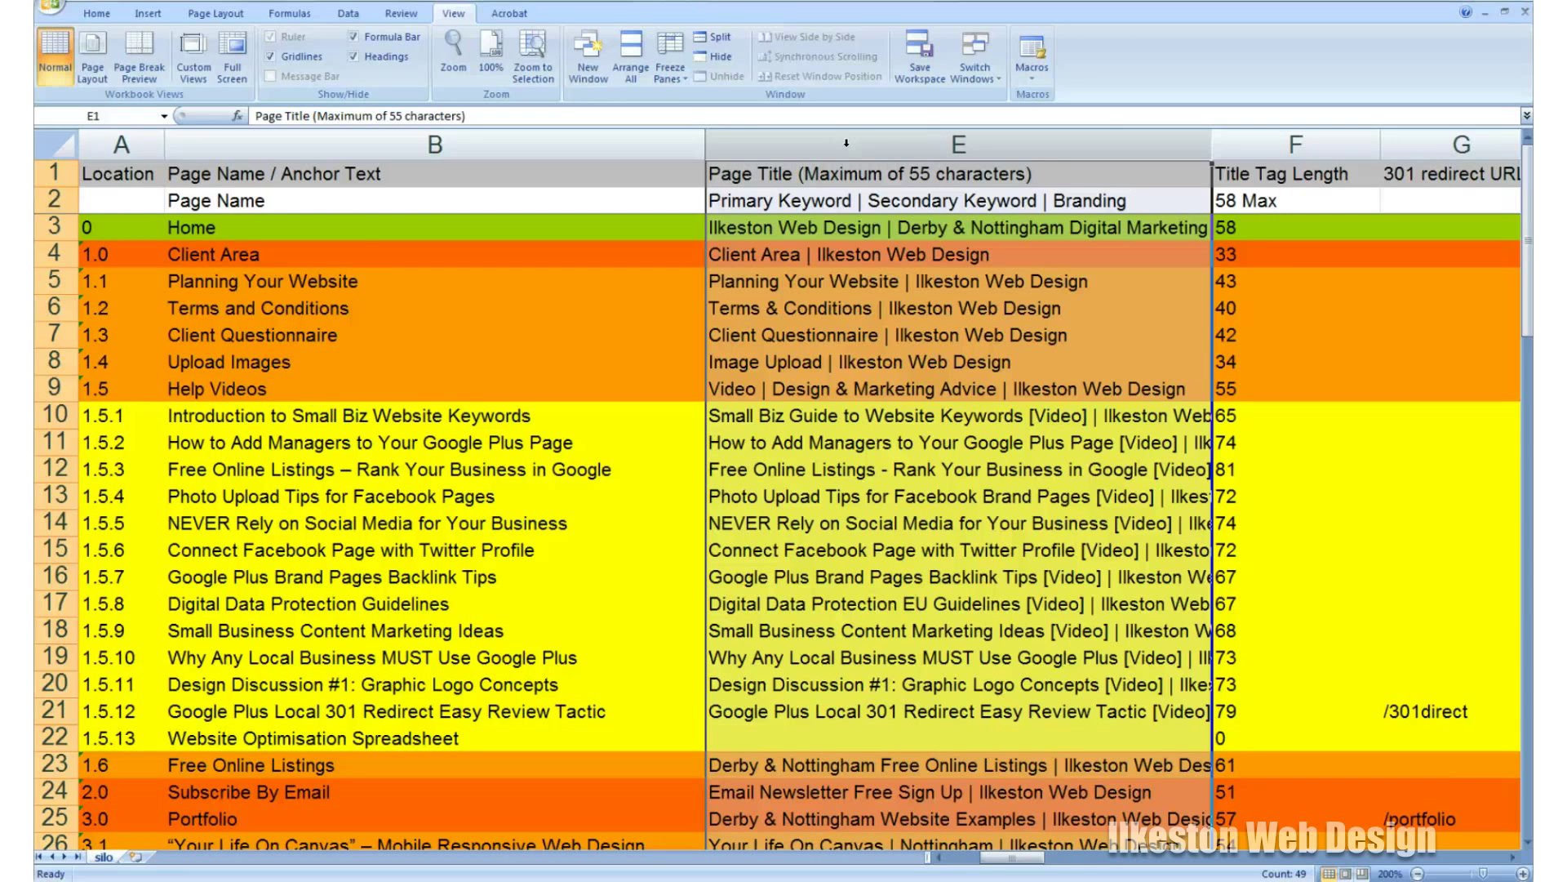
left_click(847, 143)
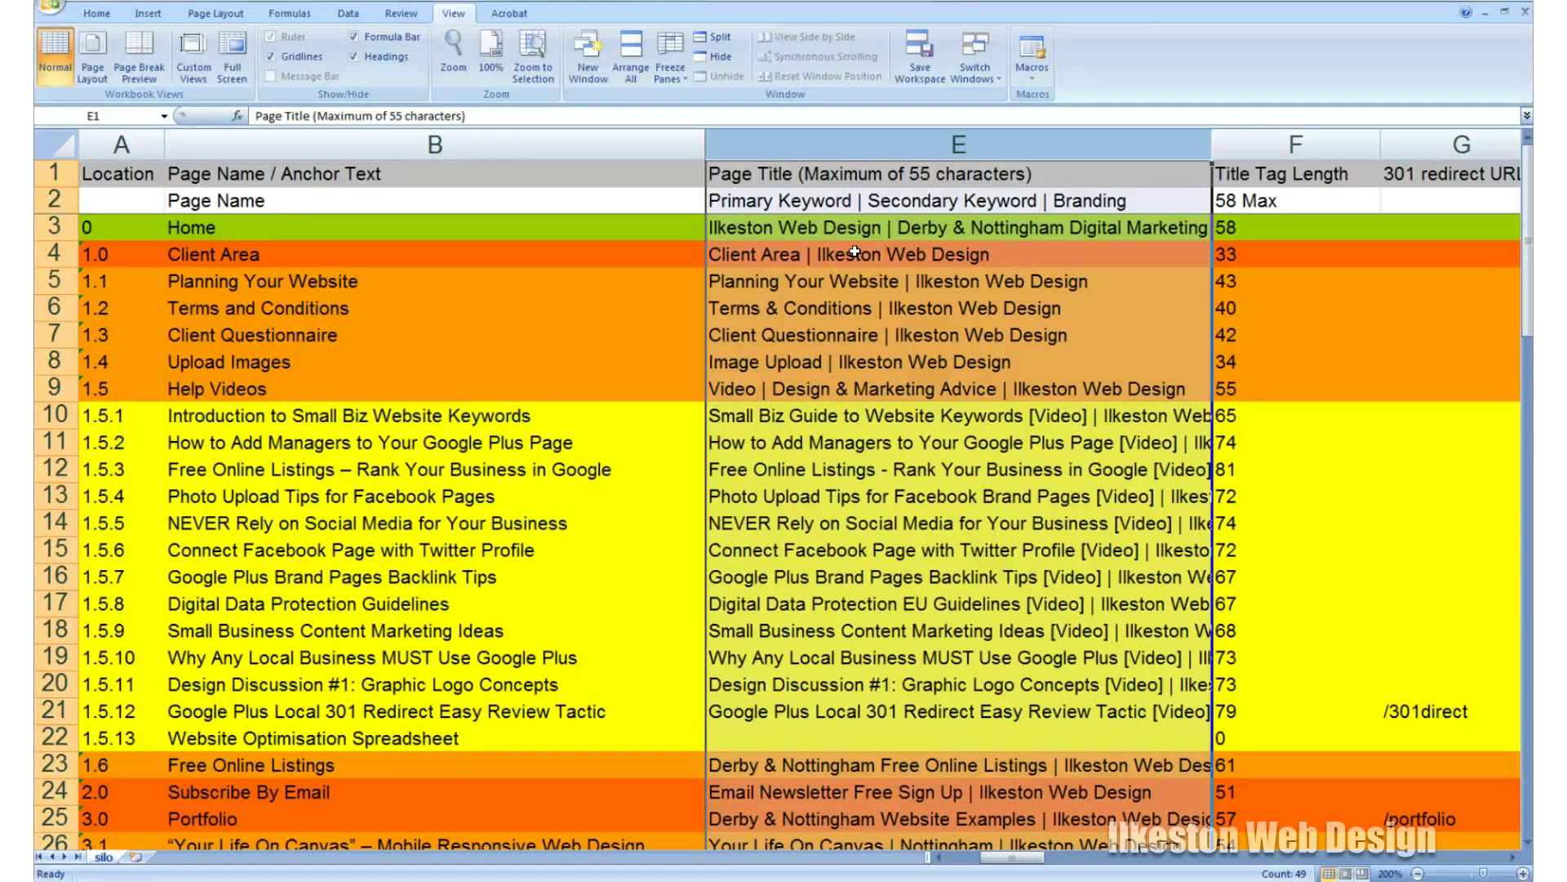
key("alt+Tab")
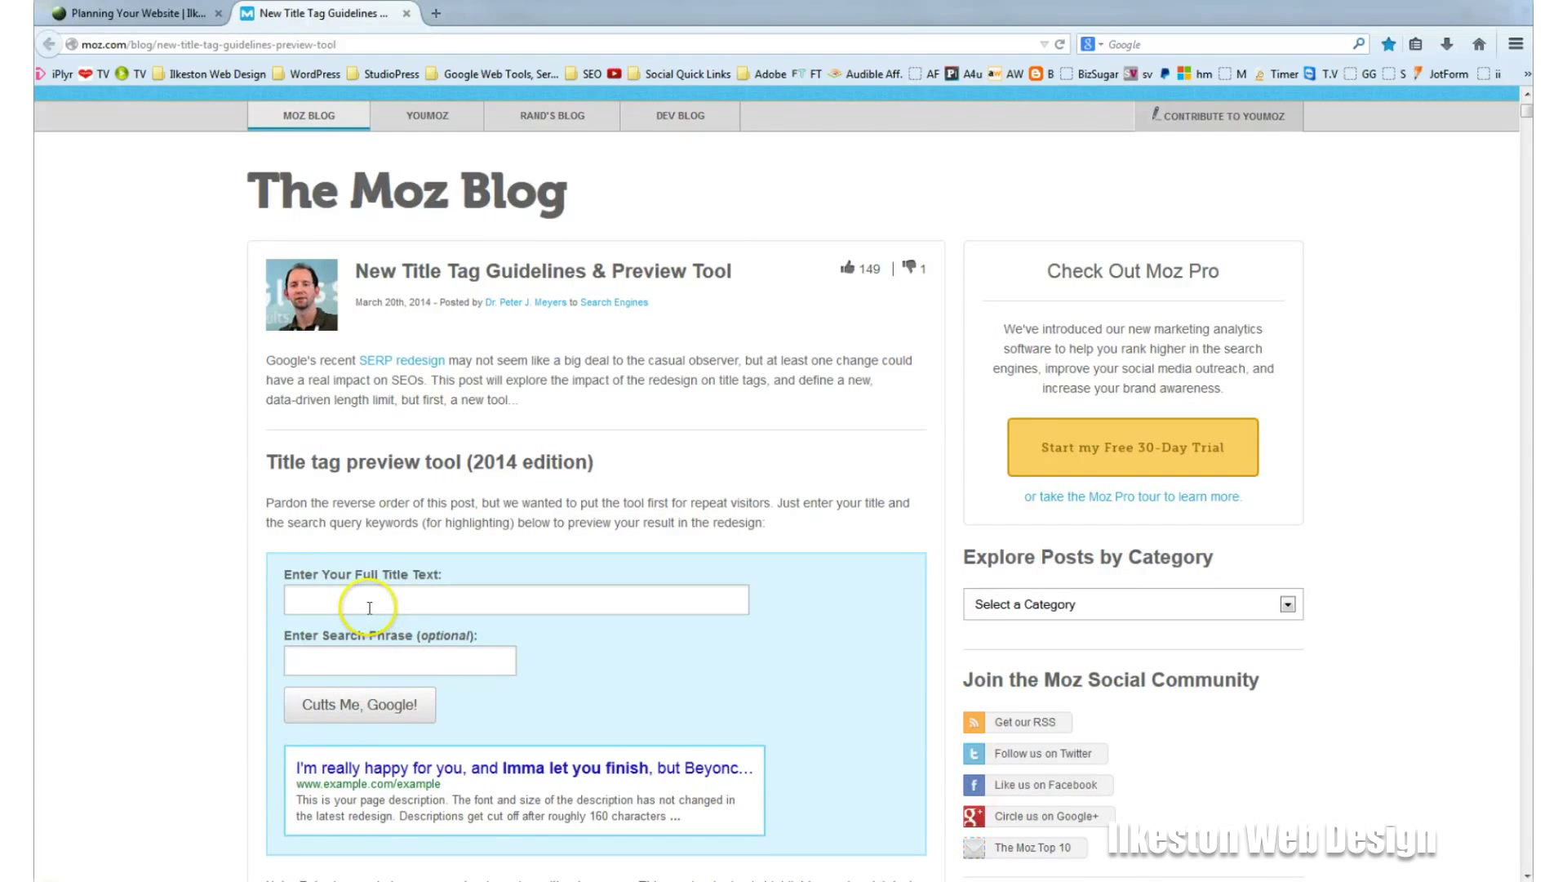
key("alt+Tab")
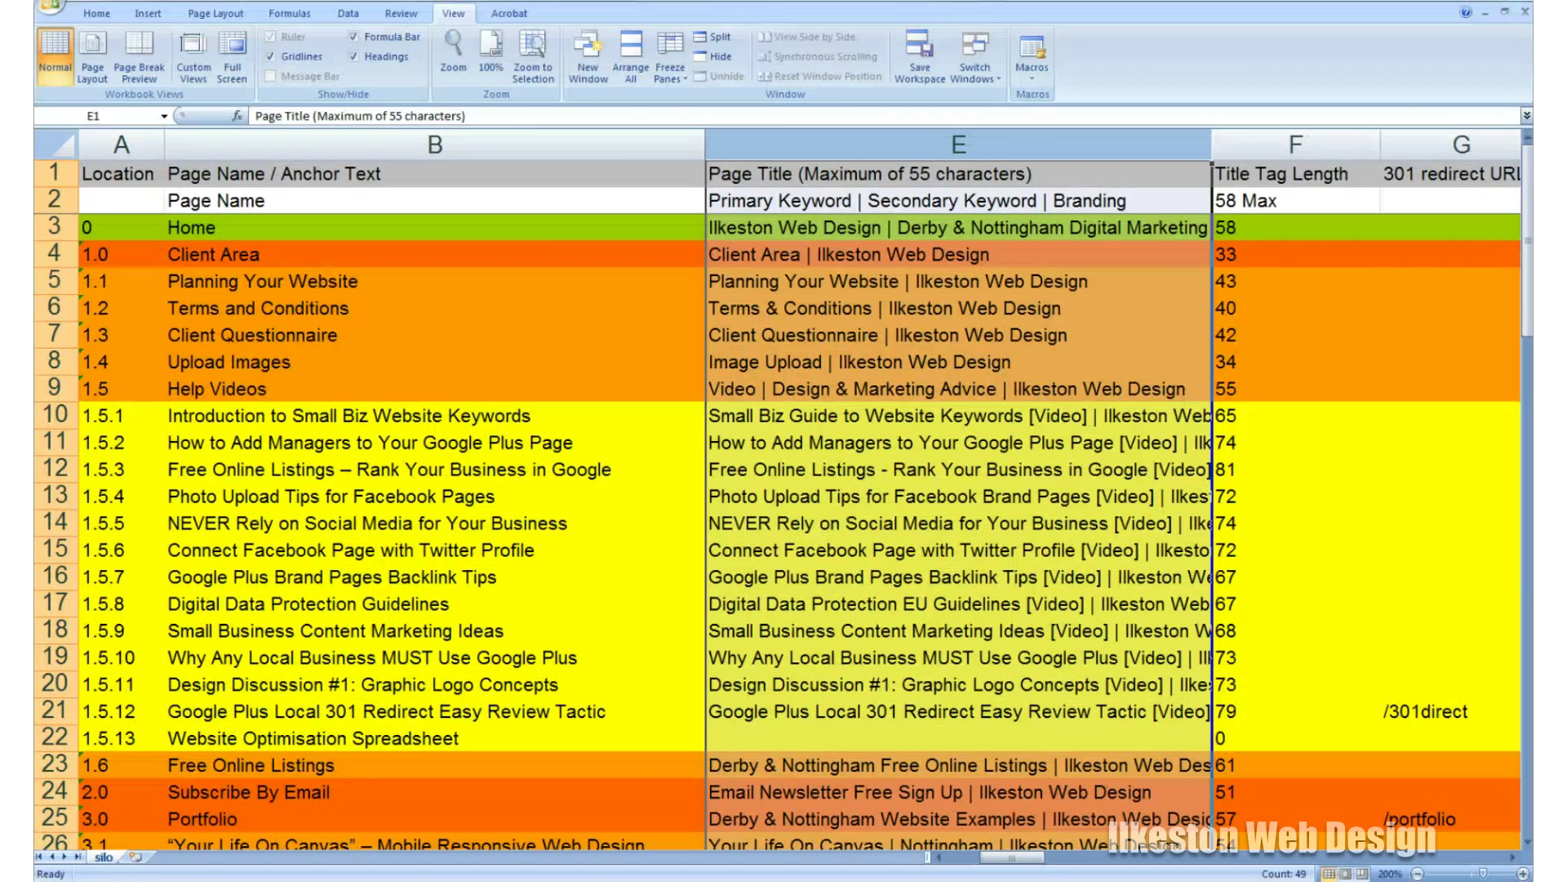
left_click(988, 236)
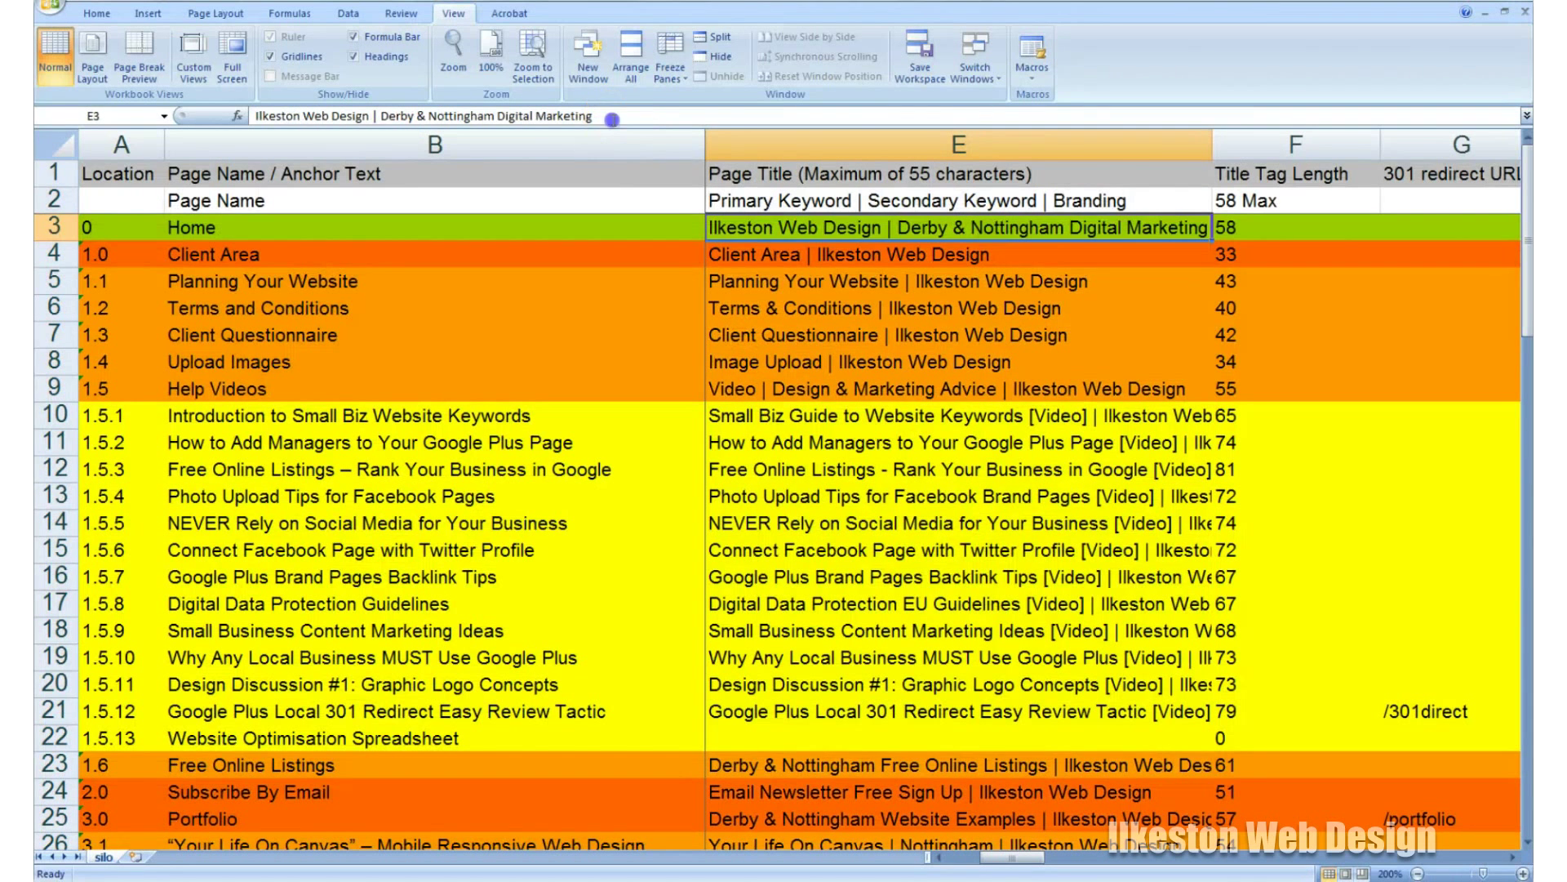
Copy the home page title from cell E3 in the formula bar
left_click_drag(593, 116, 254, 117)
right_click(255, 117)
left_click(306, 143)
key("alt+Tab")
Paste 'Ilkeston Web Design | Derby & Nottingham Digital Marketing' into Moz and preview it untruncated
left_click(368, 600)
right_click(365, 600)
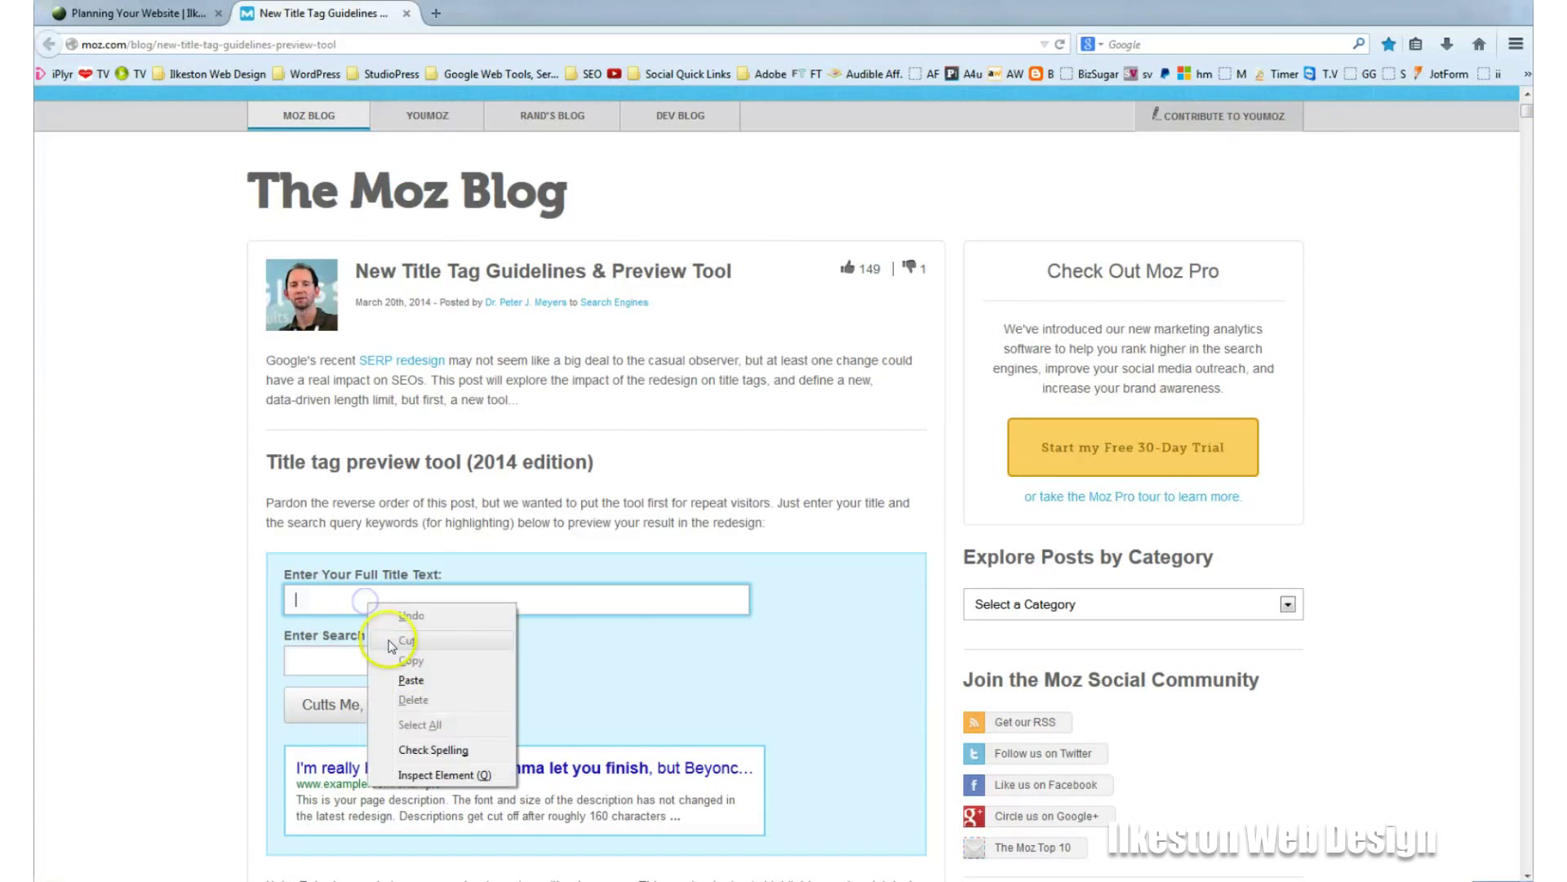
left_click(411, 680)
left_click(387, 702)
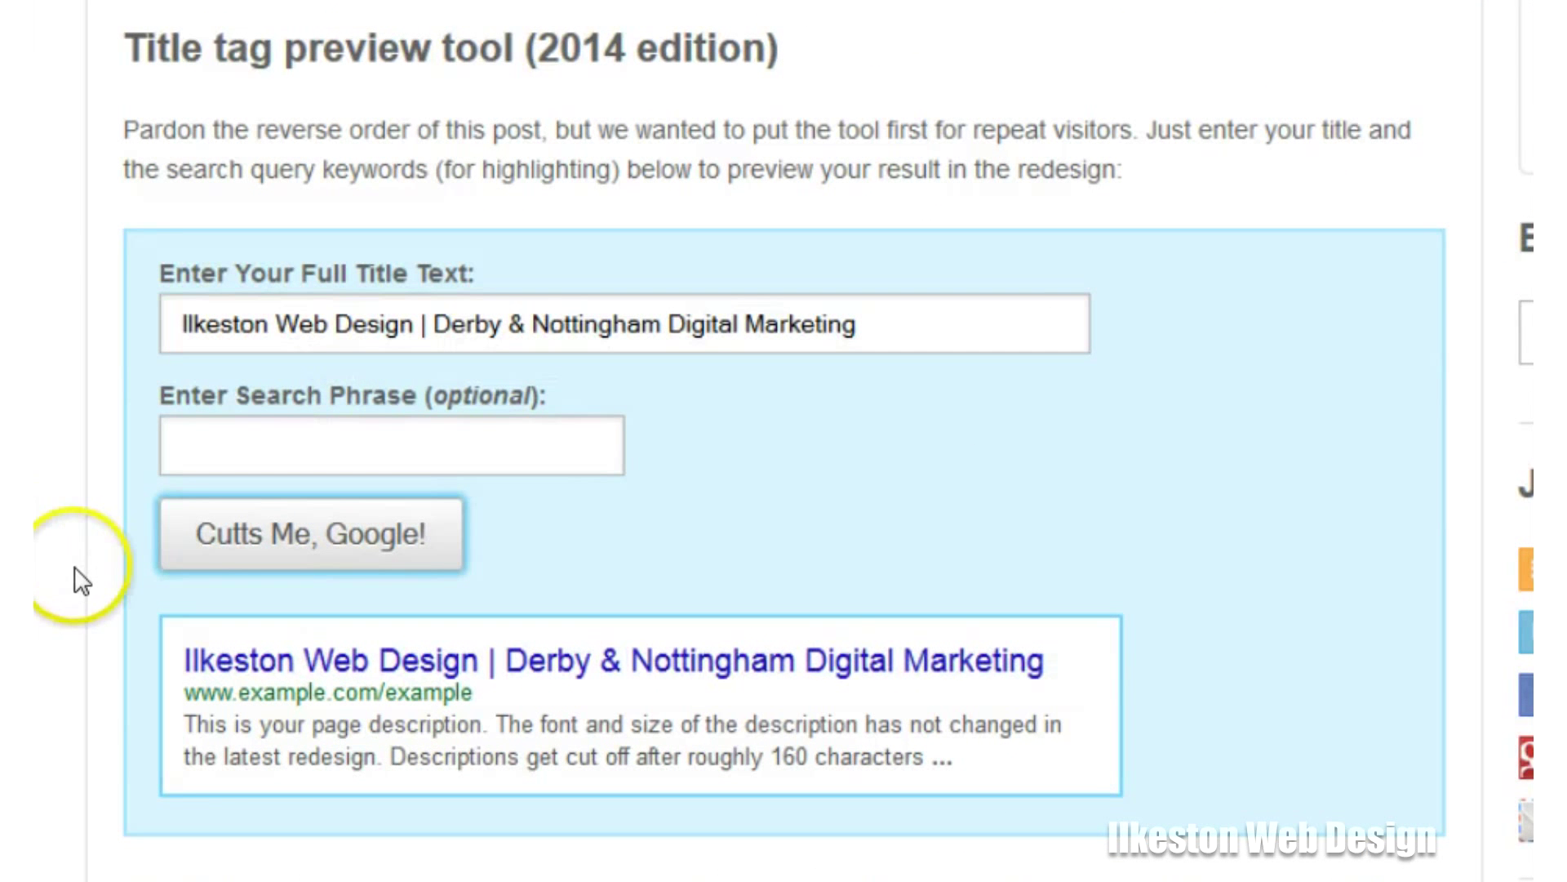
scroll(71, 557, "down", 2)
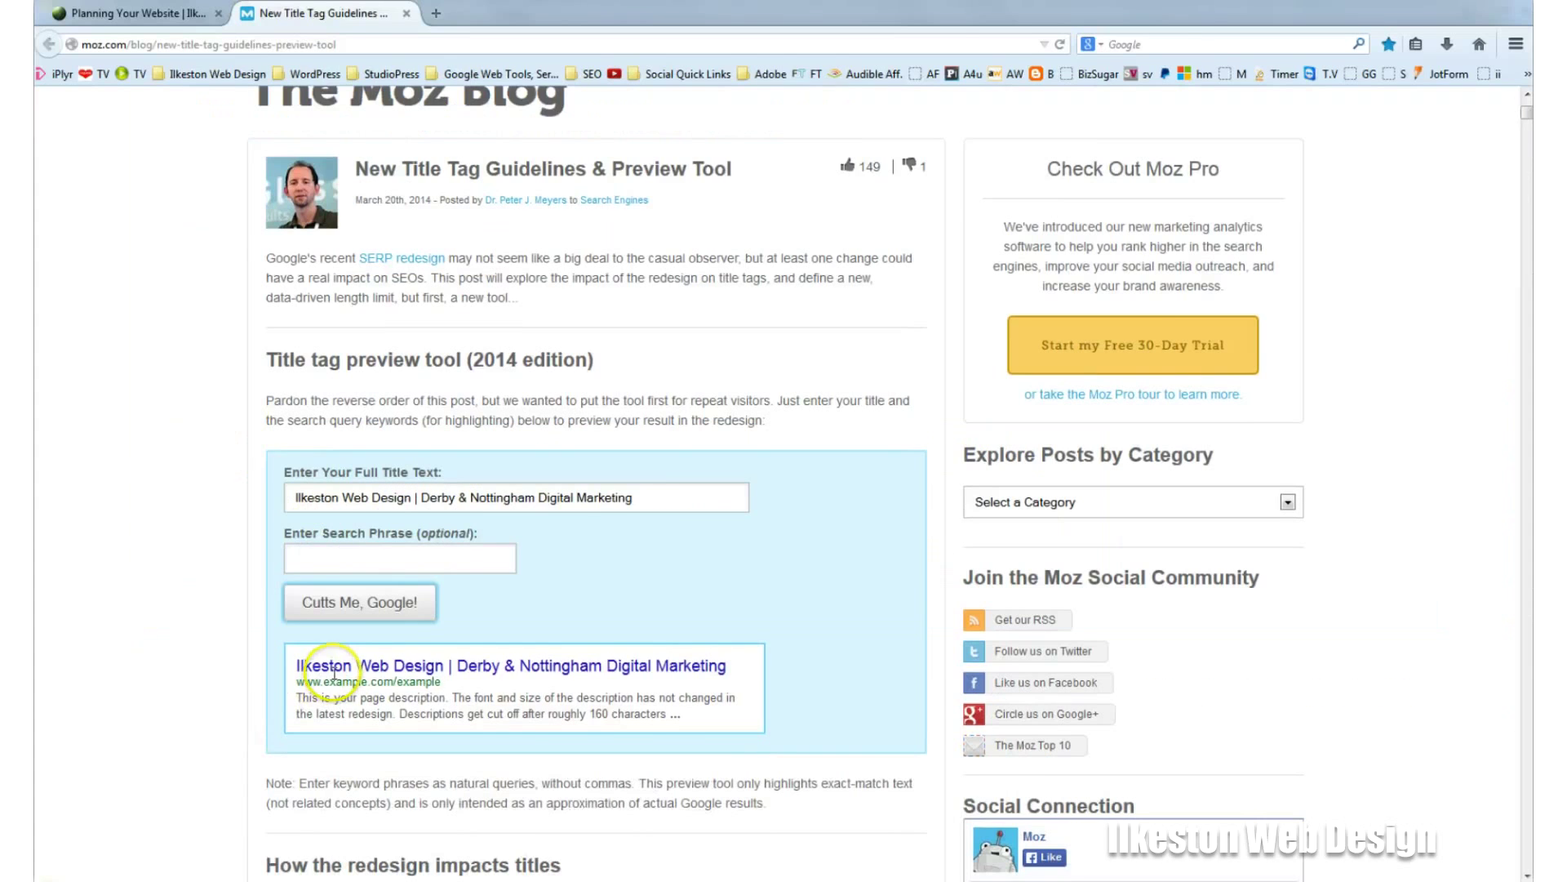
left_click(649, 502)
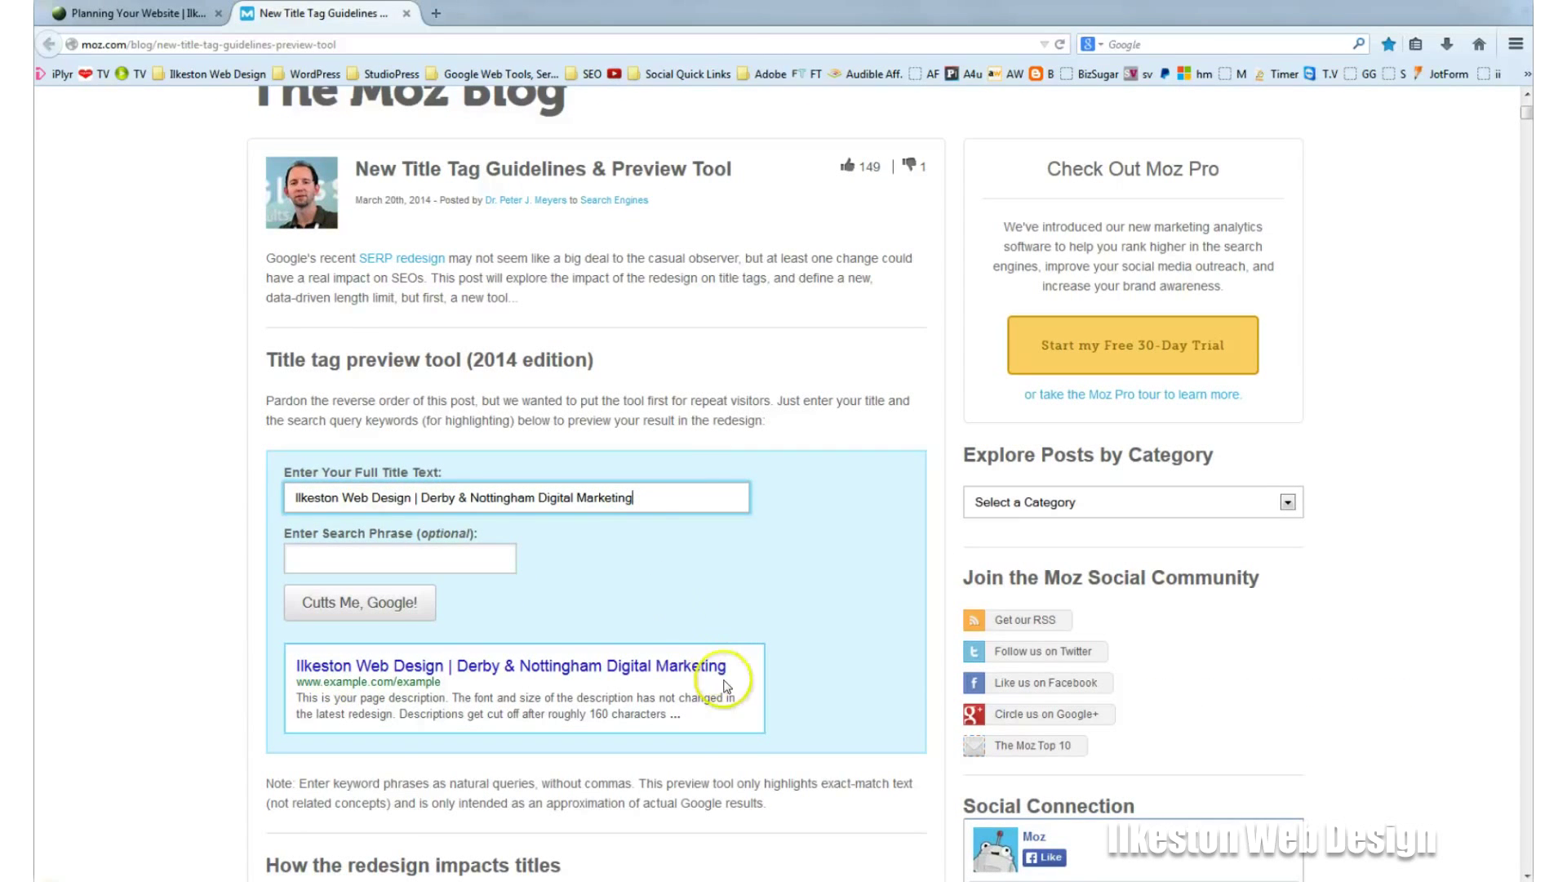
left_click(755, 671)
left_click_drag(755, 671, 745, 668)
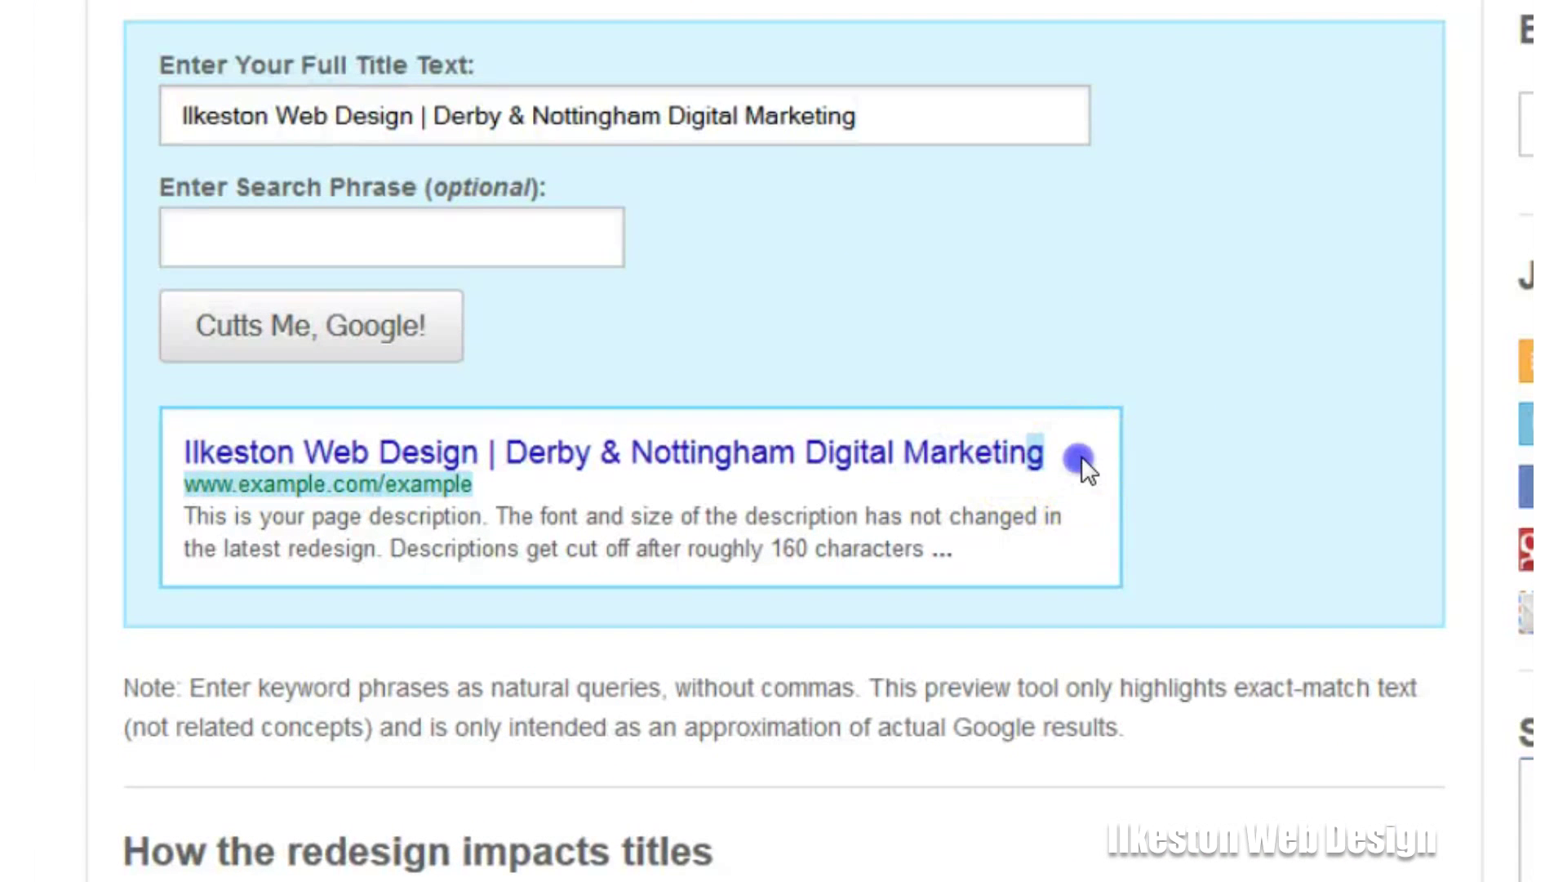
left_click(1081, 455)
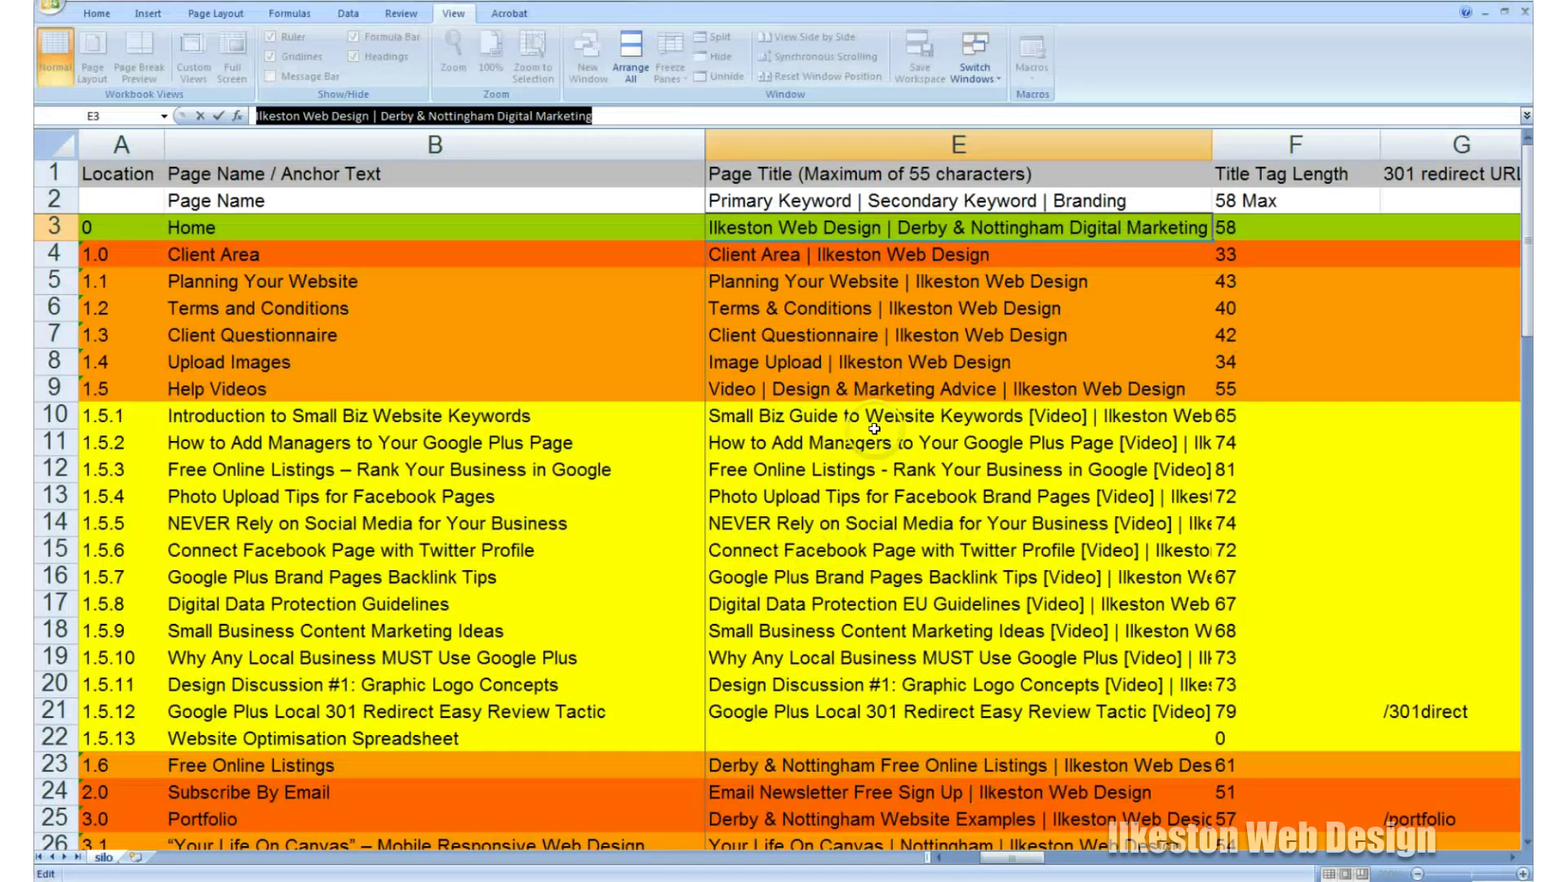
Copy the Add Managers page title from cell E11
left_click(872, 415)
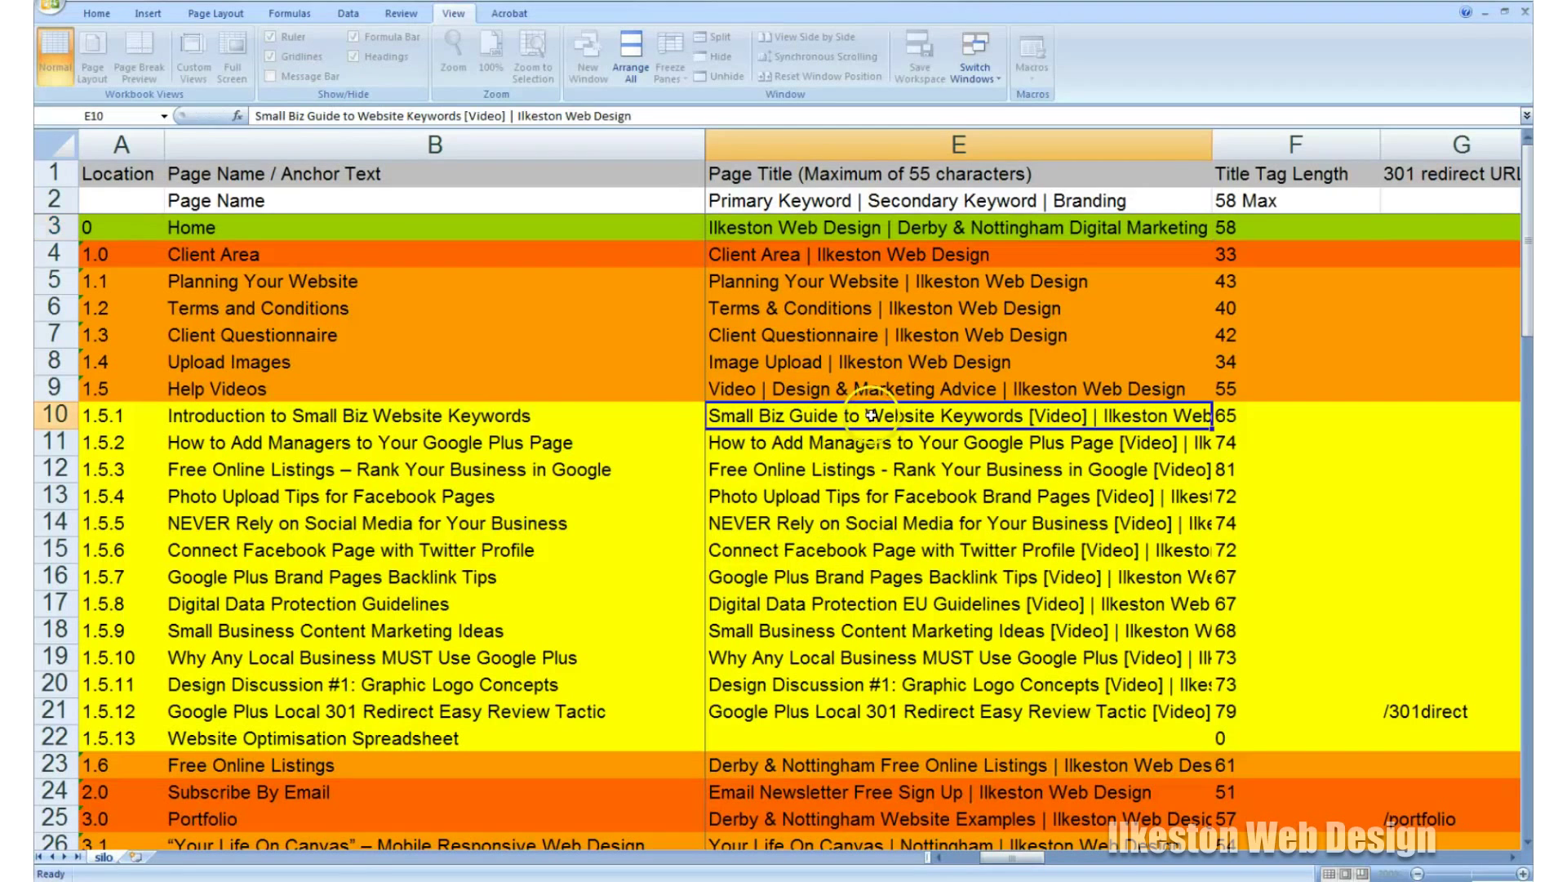
left_click(878, 443)
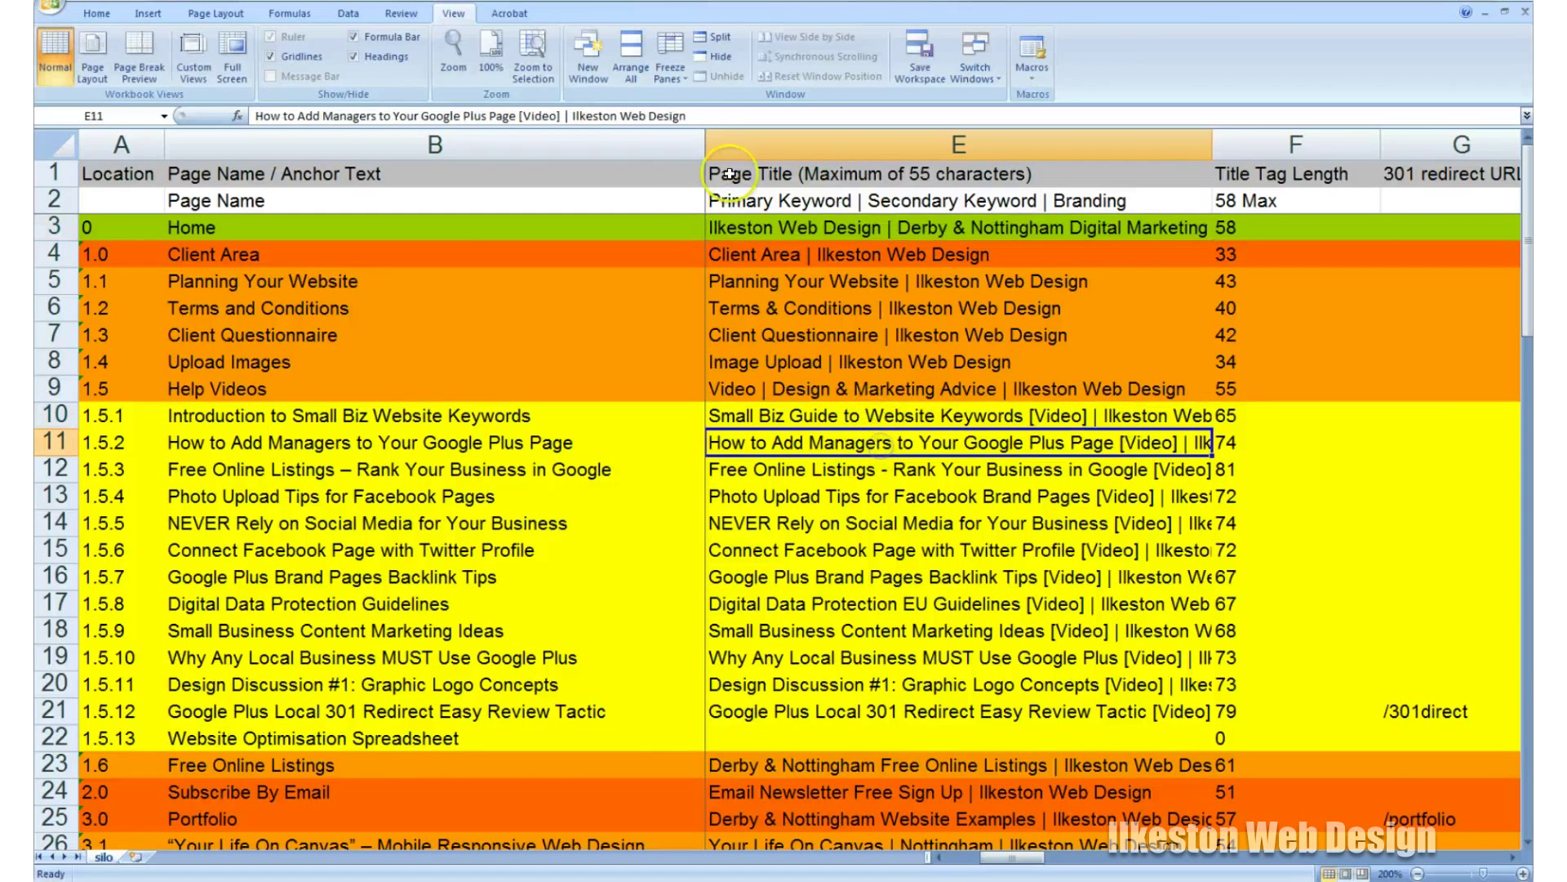
left_click_drag(693, 115, 259, 115)
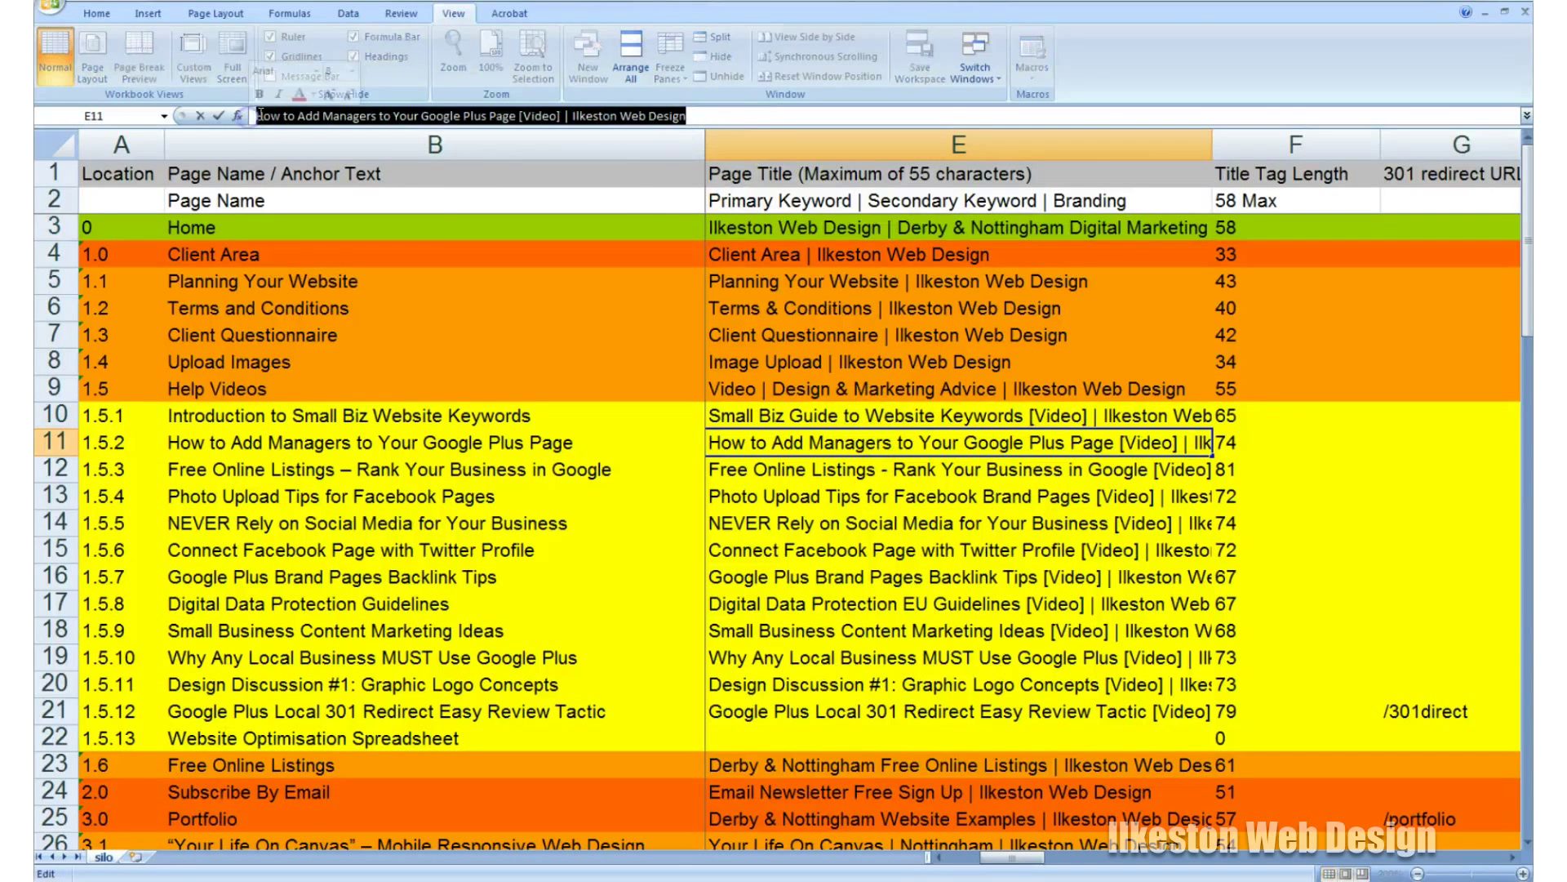
right_click(260, 115)
left_click(314, 146)
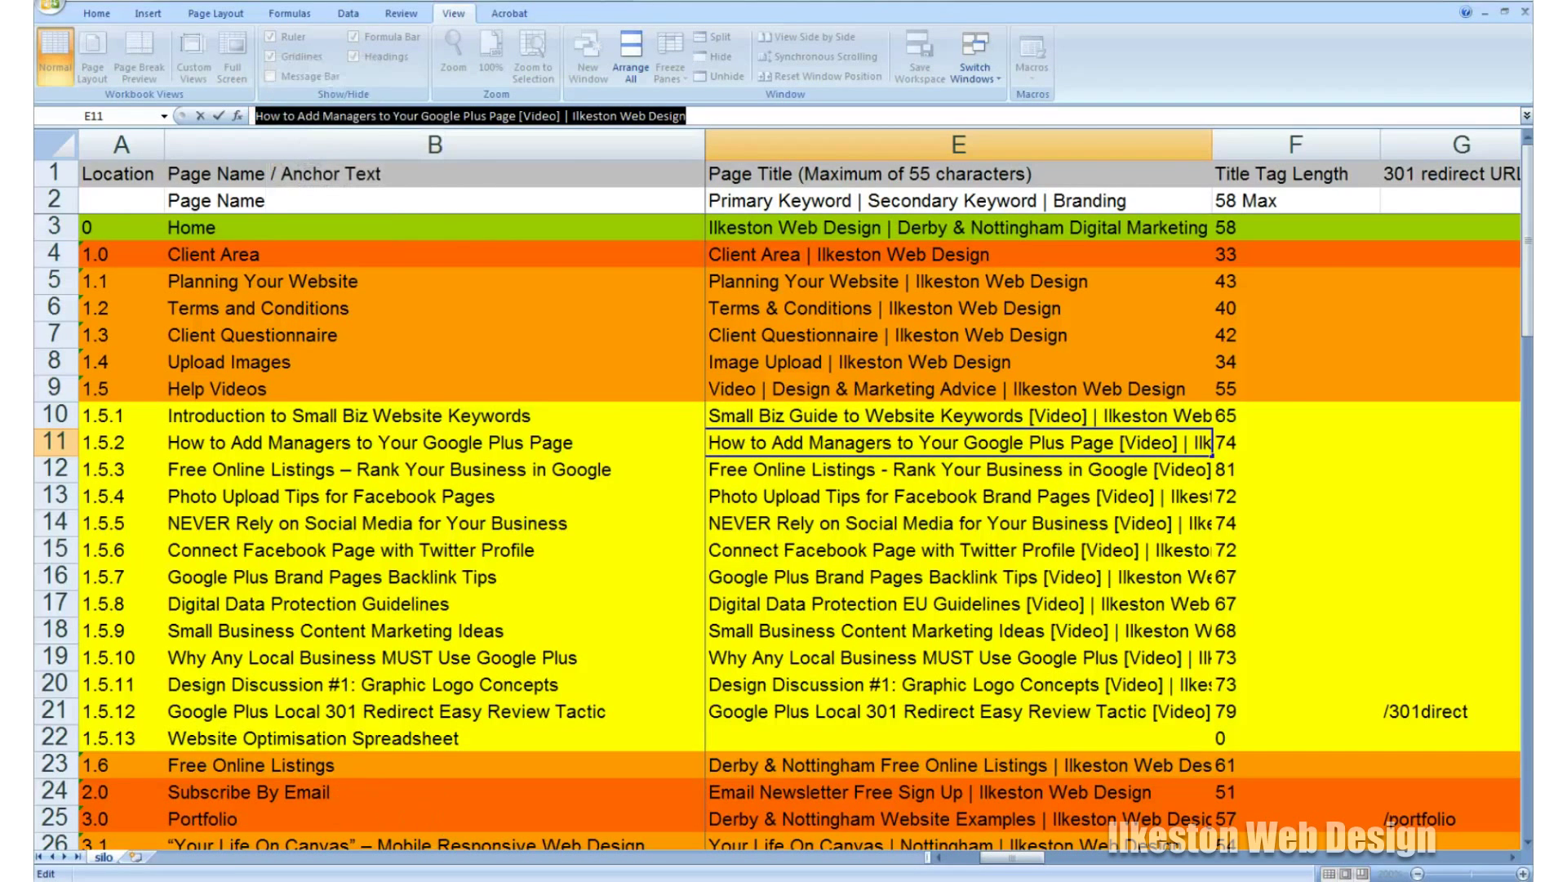
key("alt+Tab")
Paste the Add Managers title into Moz and preview it, highlighting the visible truncated part
left_click_drag(649, 498, 273, 485)
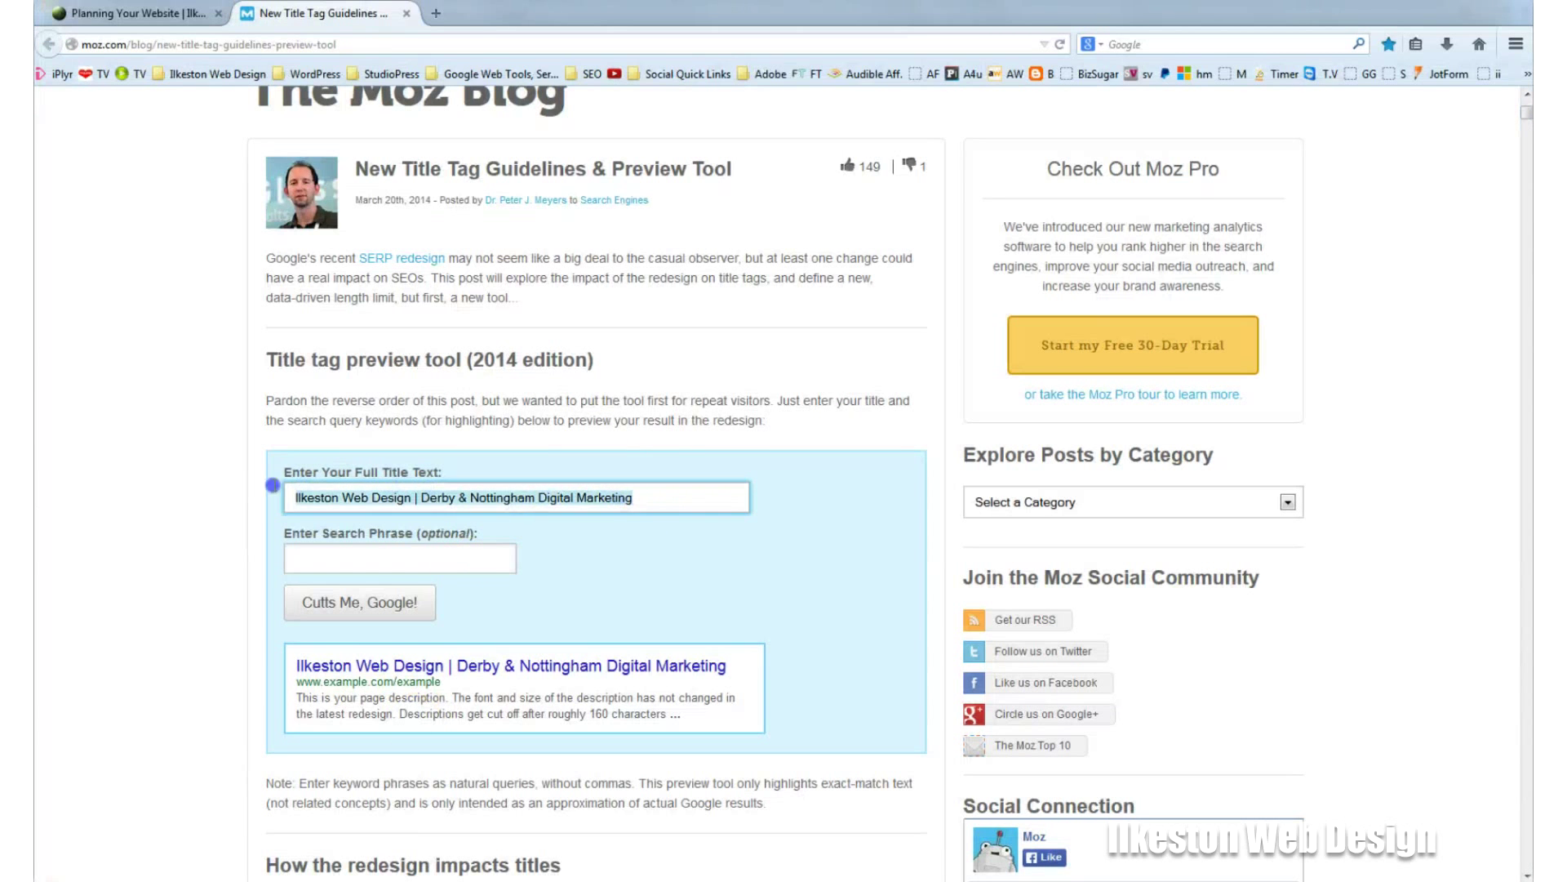
key("ctrl+v")
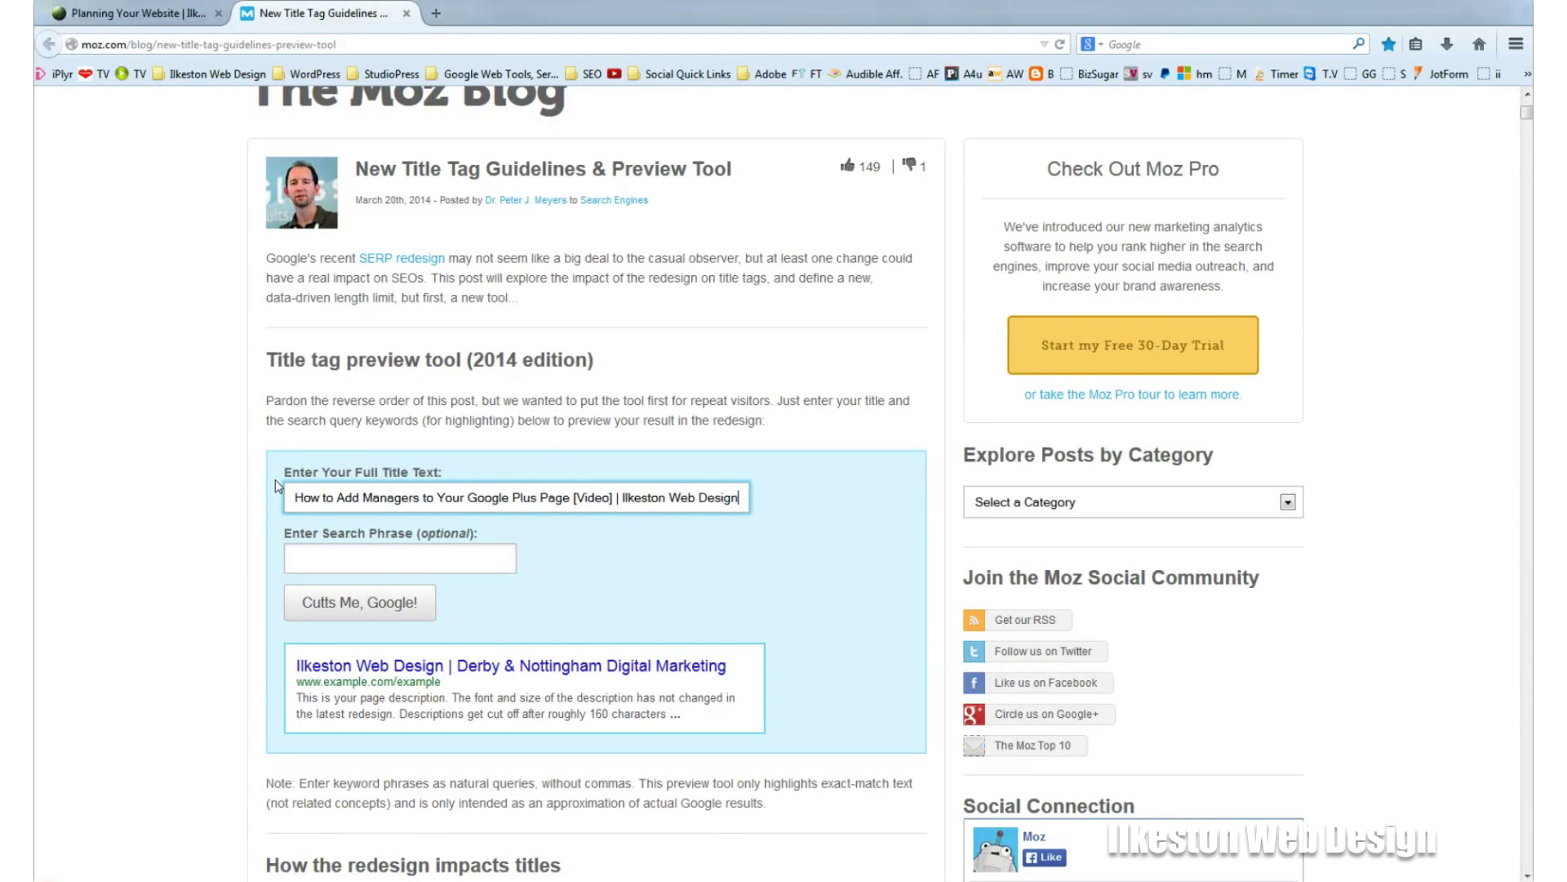
left_click(386, 604)
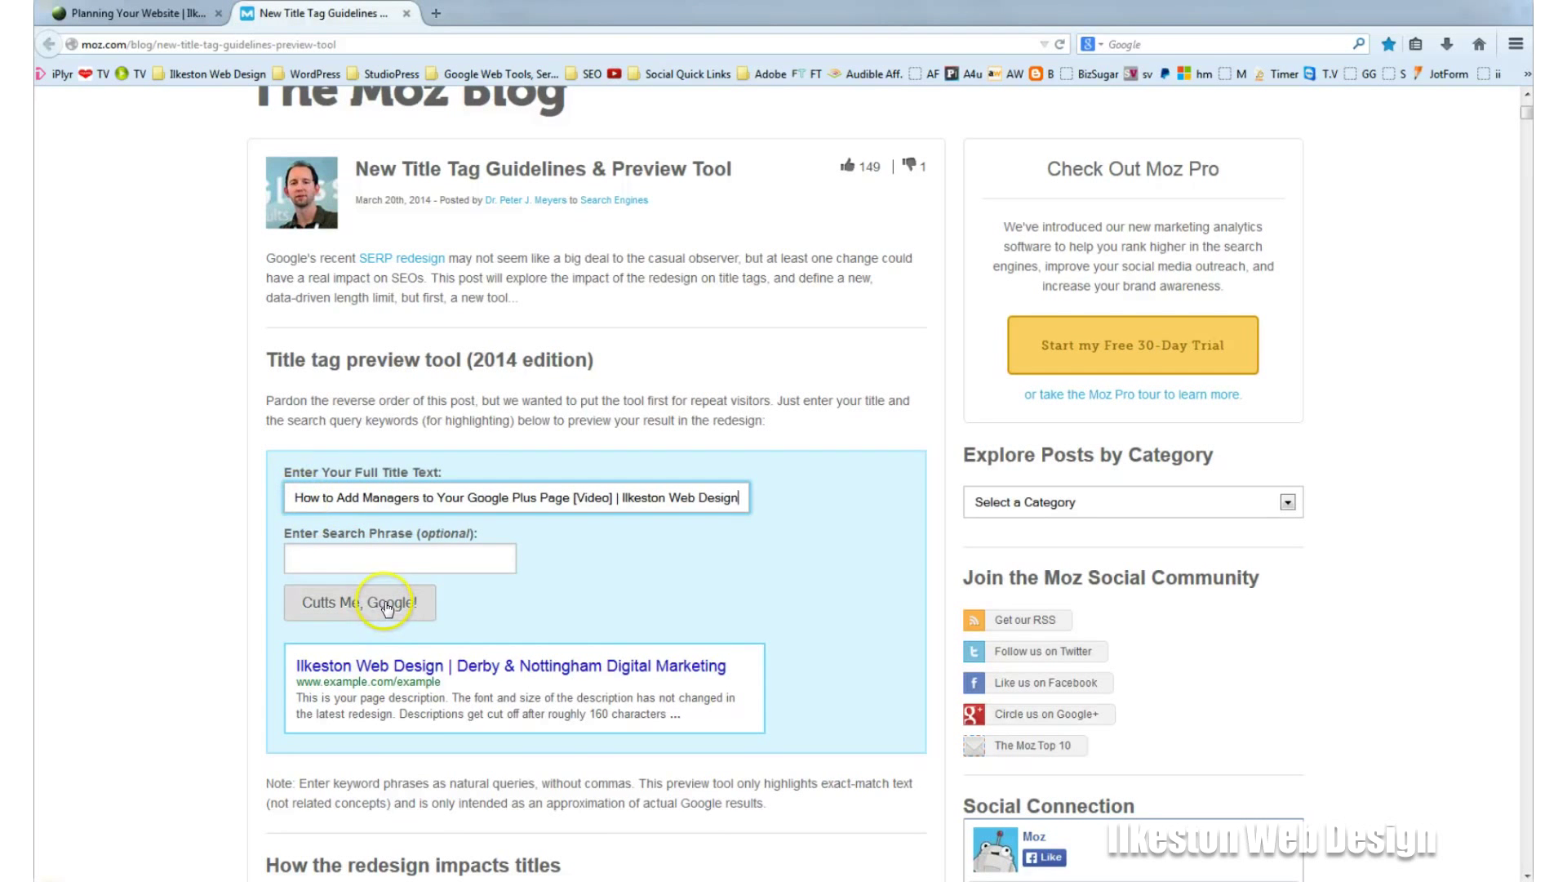
left_click(386, 606)
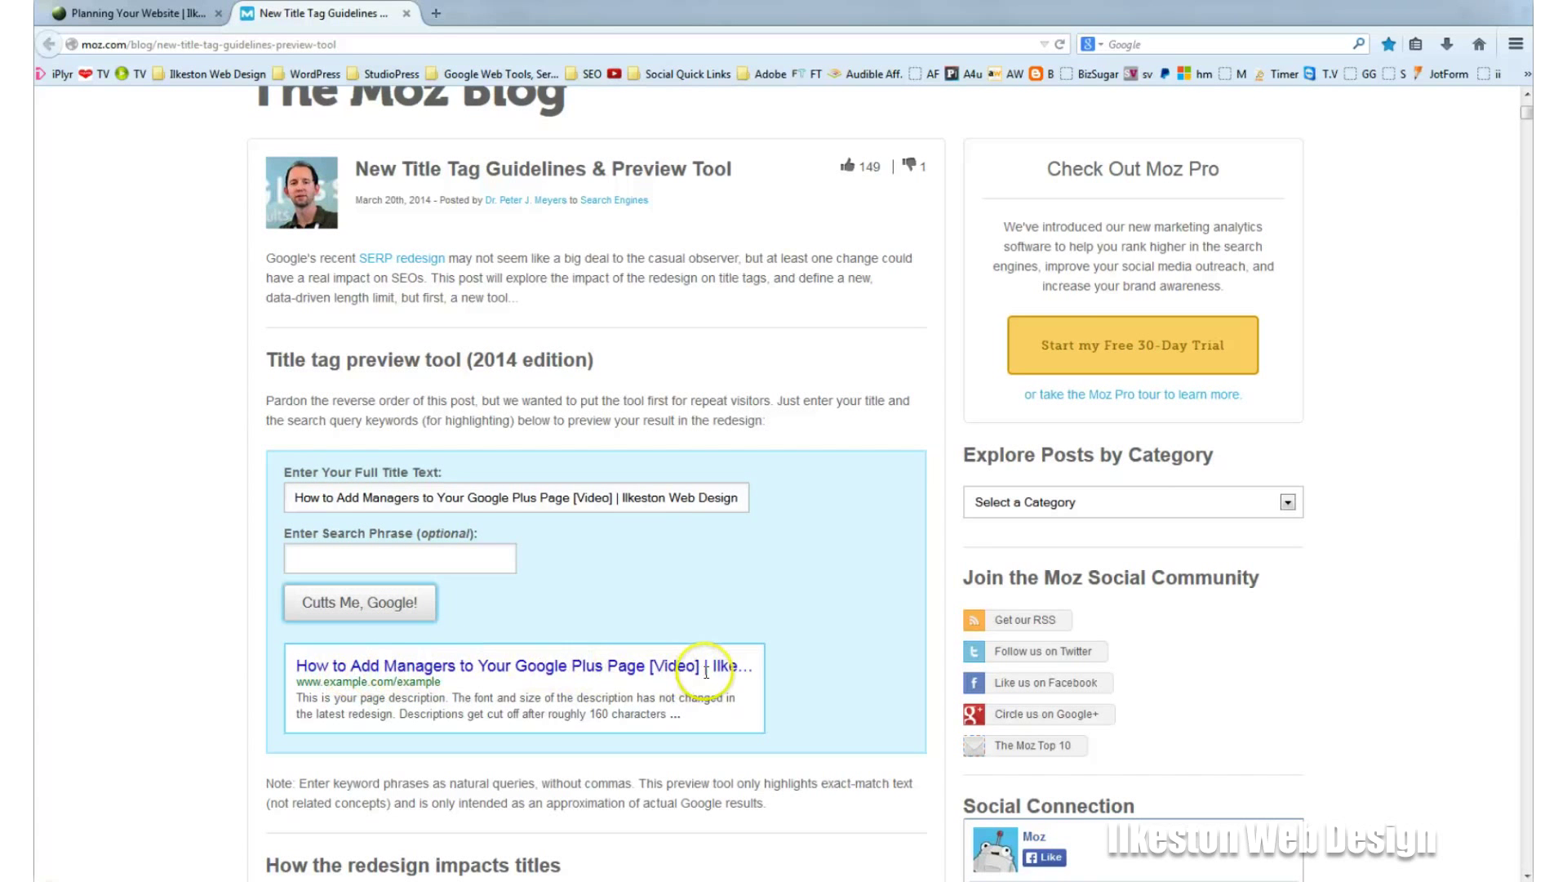
left_click(671, 668)
left_click_drag(671, 668, 390, 665)
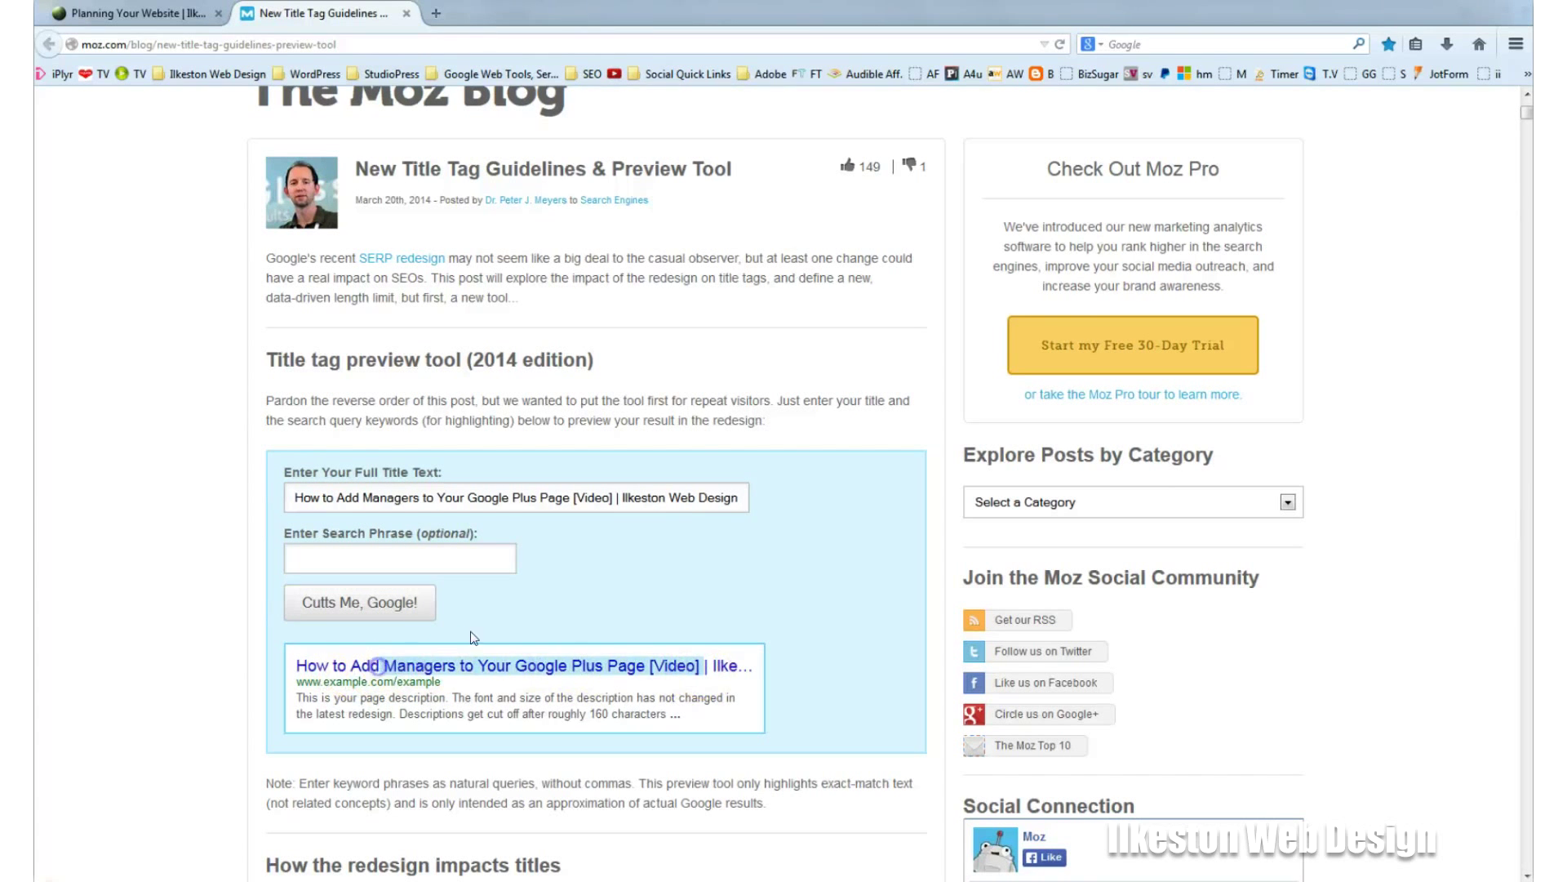
Highlight the cut-off Ilkeston Web Design branding, then search Google for the full title
left_click(633, 496)
left_click_drag(632, 495, 742, 496)
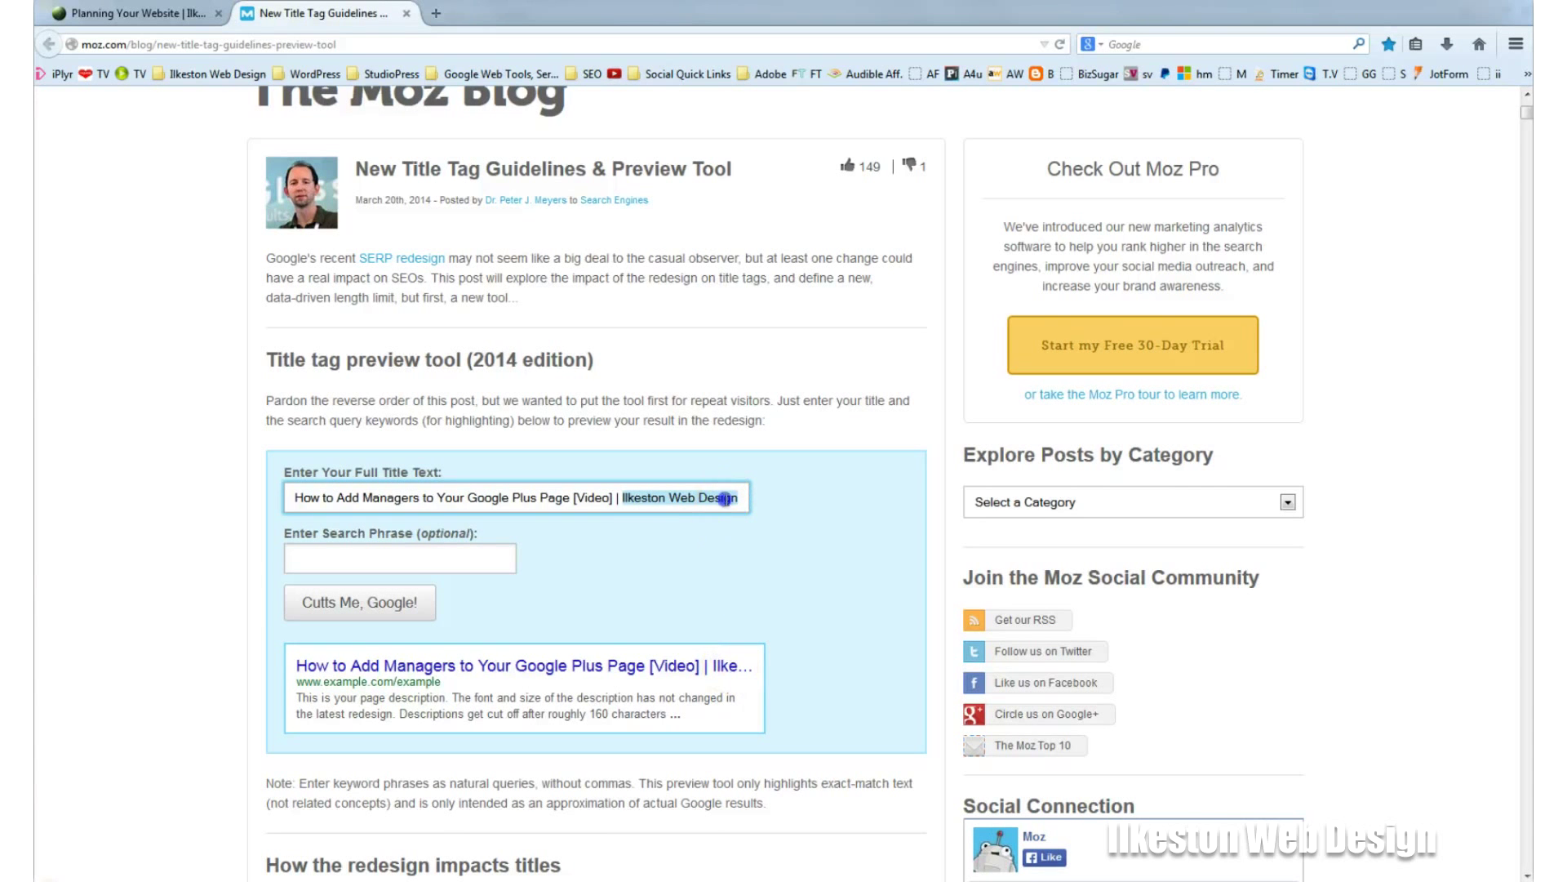
left_click(724, 497)
left_click_drag(744, 501, 276, 496)
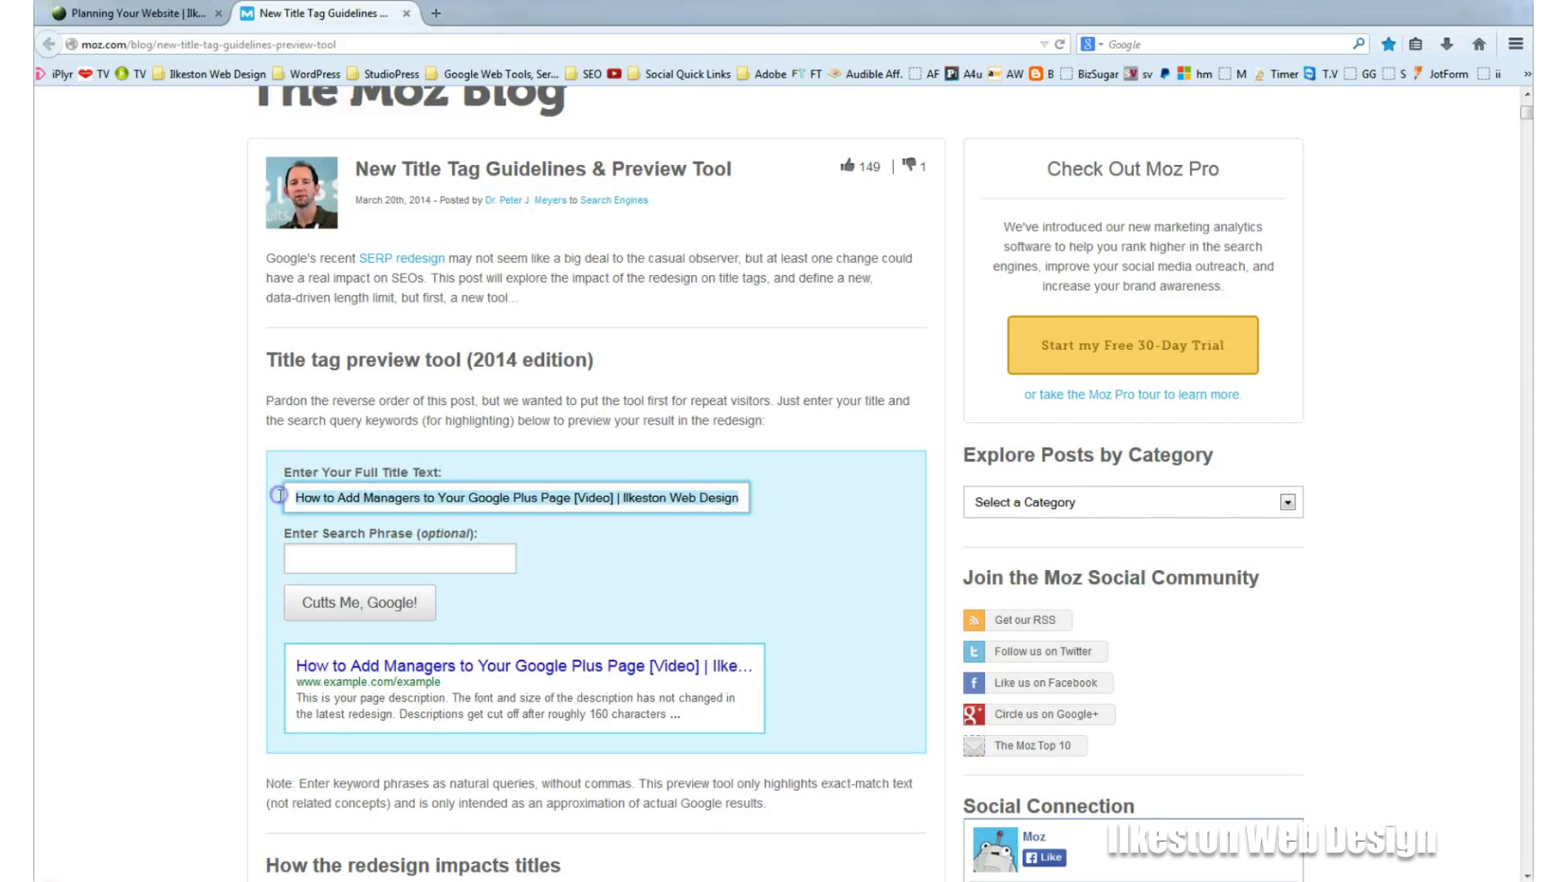
left_click(605, 500)
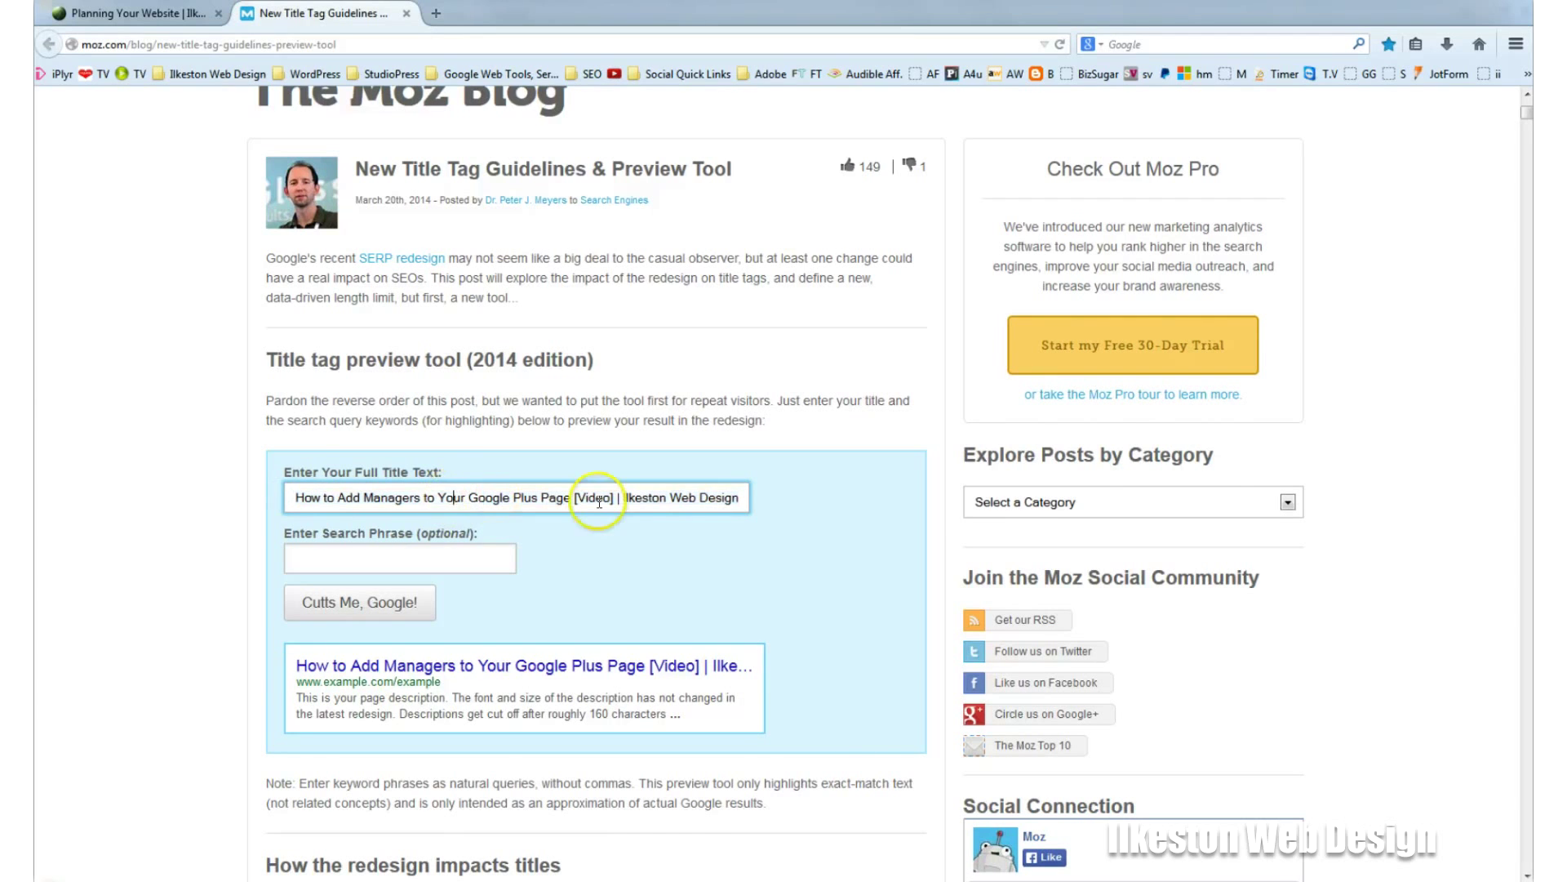
key("ctrl+a")
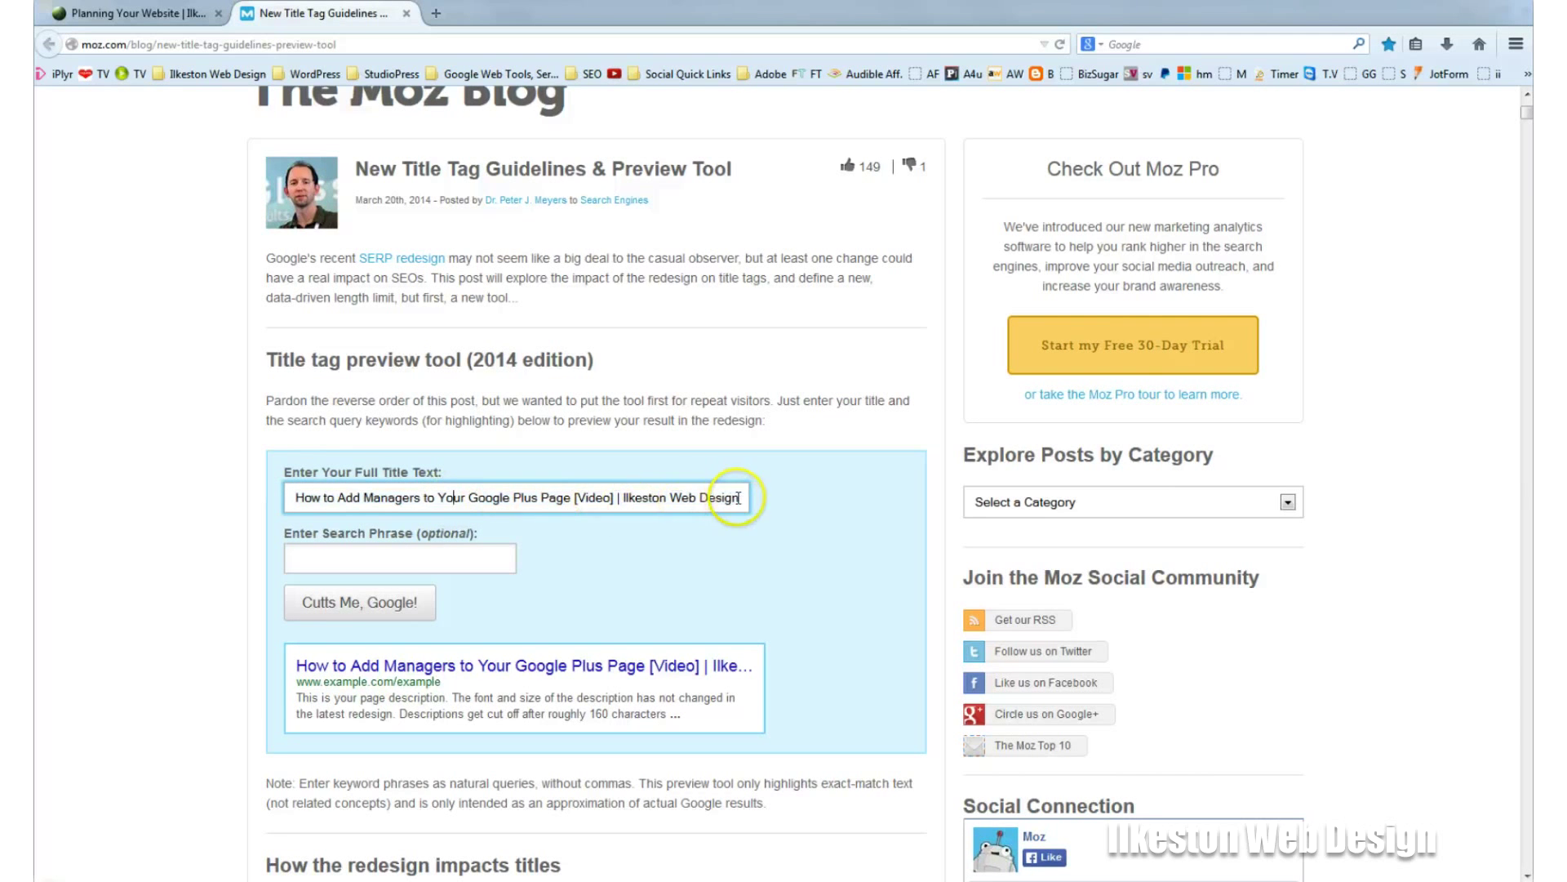
left_click_drag(728, 497, 1274, 44)
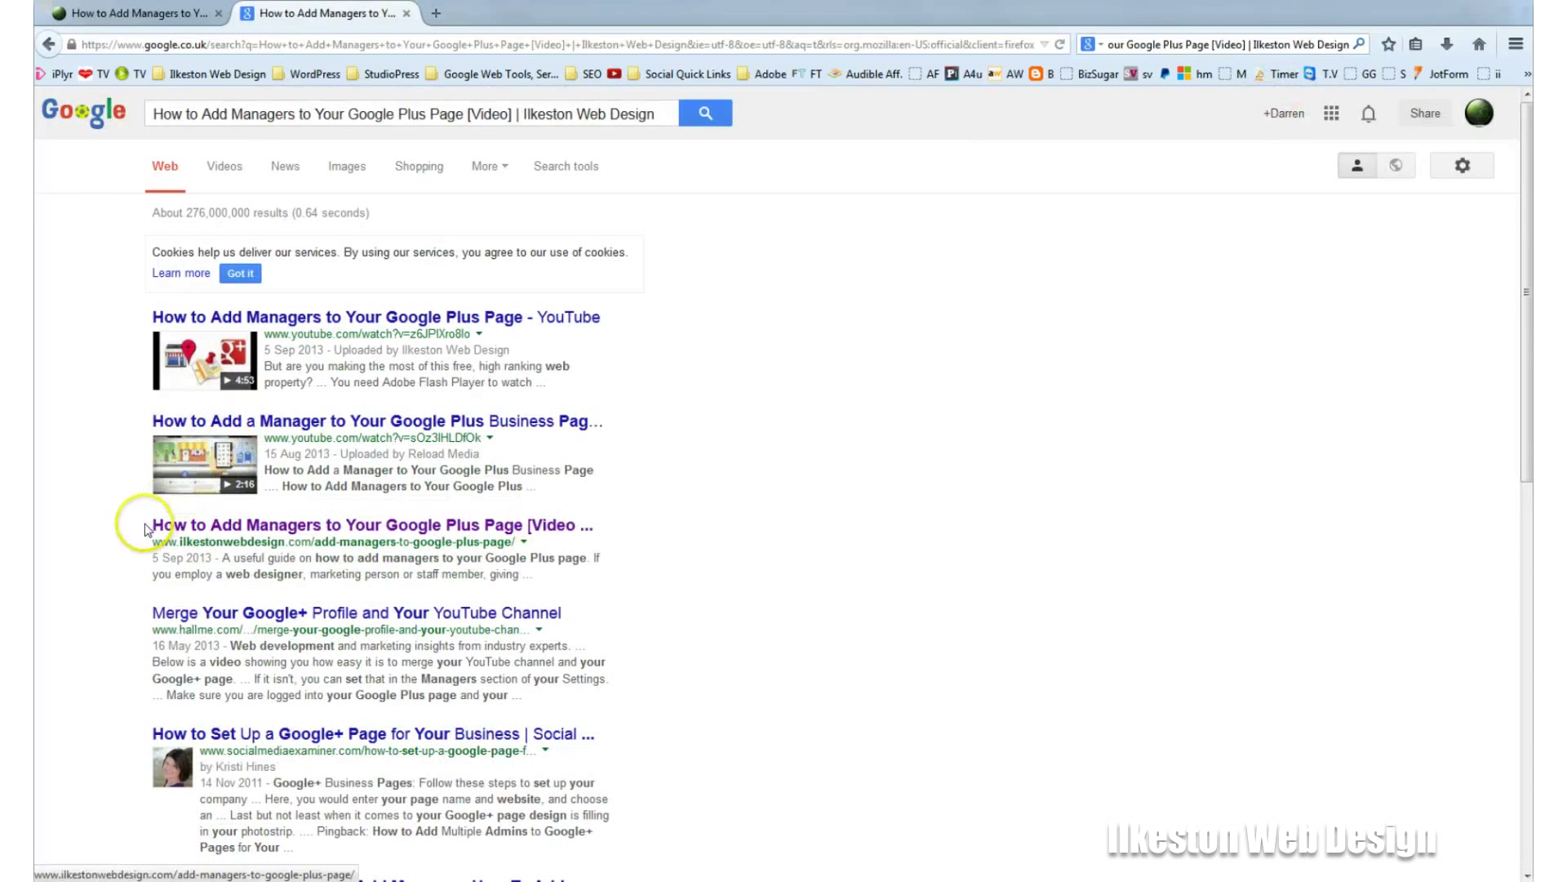
Highlight the site's own truncated title among the Google search results
left_click_drag(164, 531, 209, 531)
left_click(76, 513)
left_click_drag(688, 524, 602, 517)
left_click(647, 522)
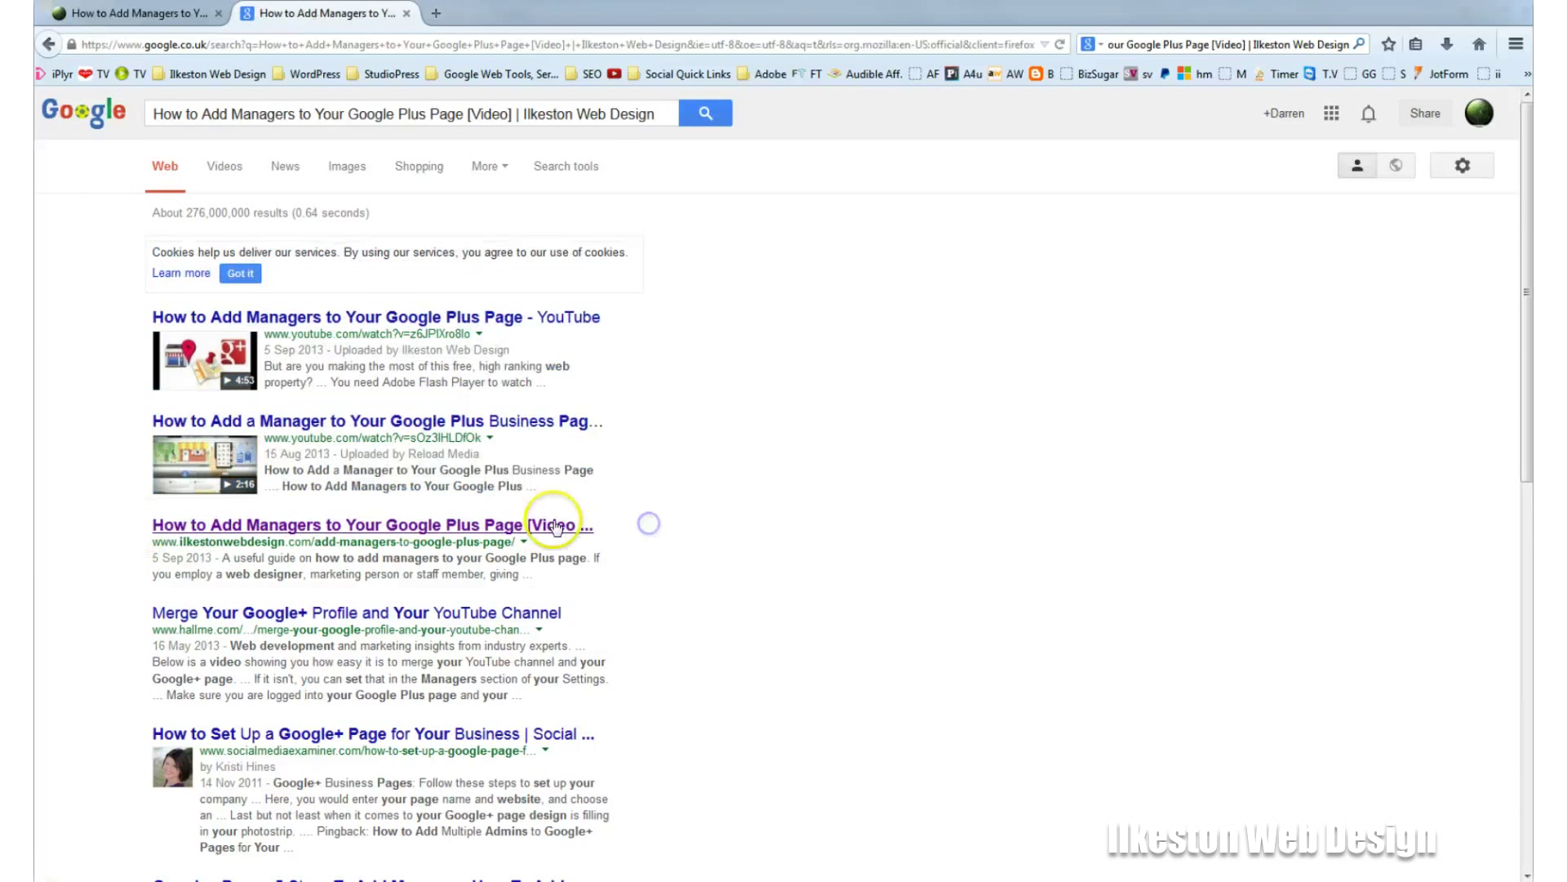
left_click_drag(165, 526, 598, 525)
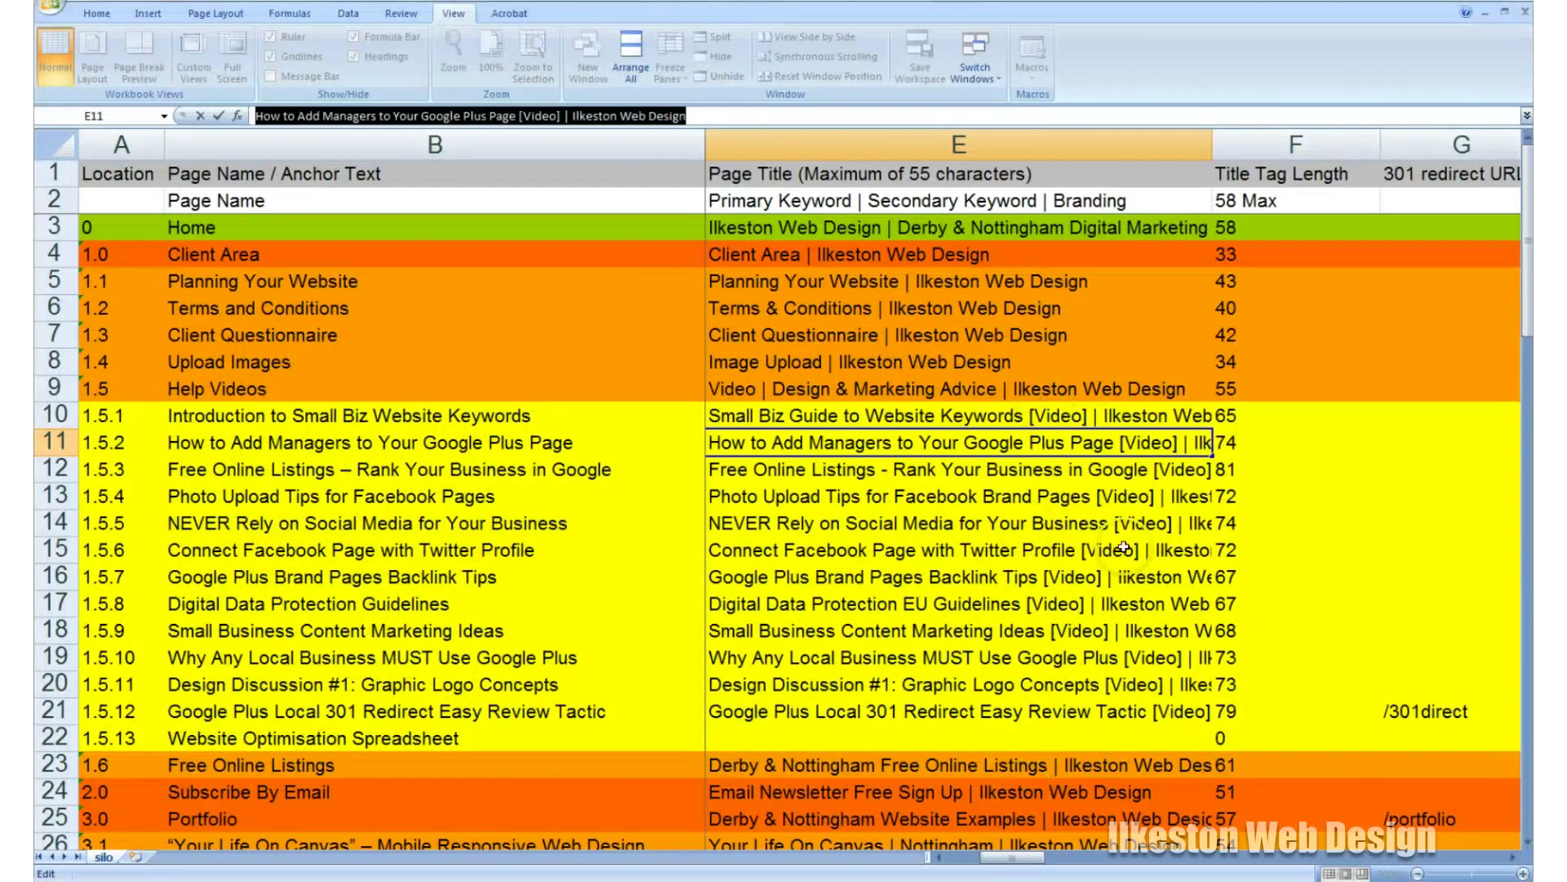
left_click(1513, 857)
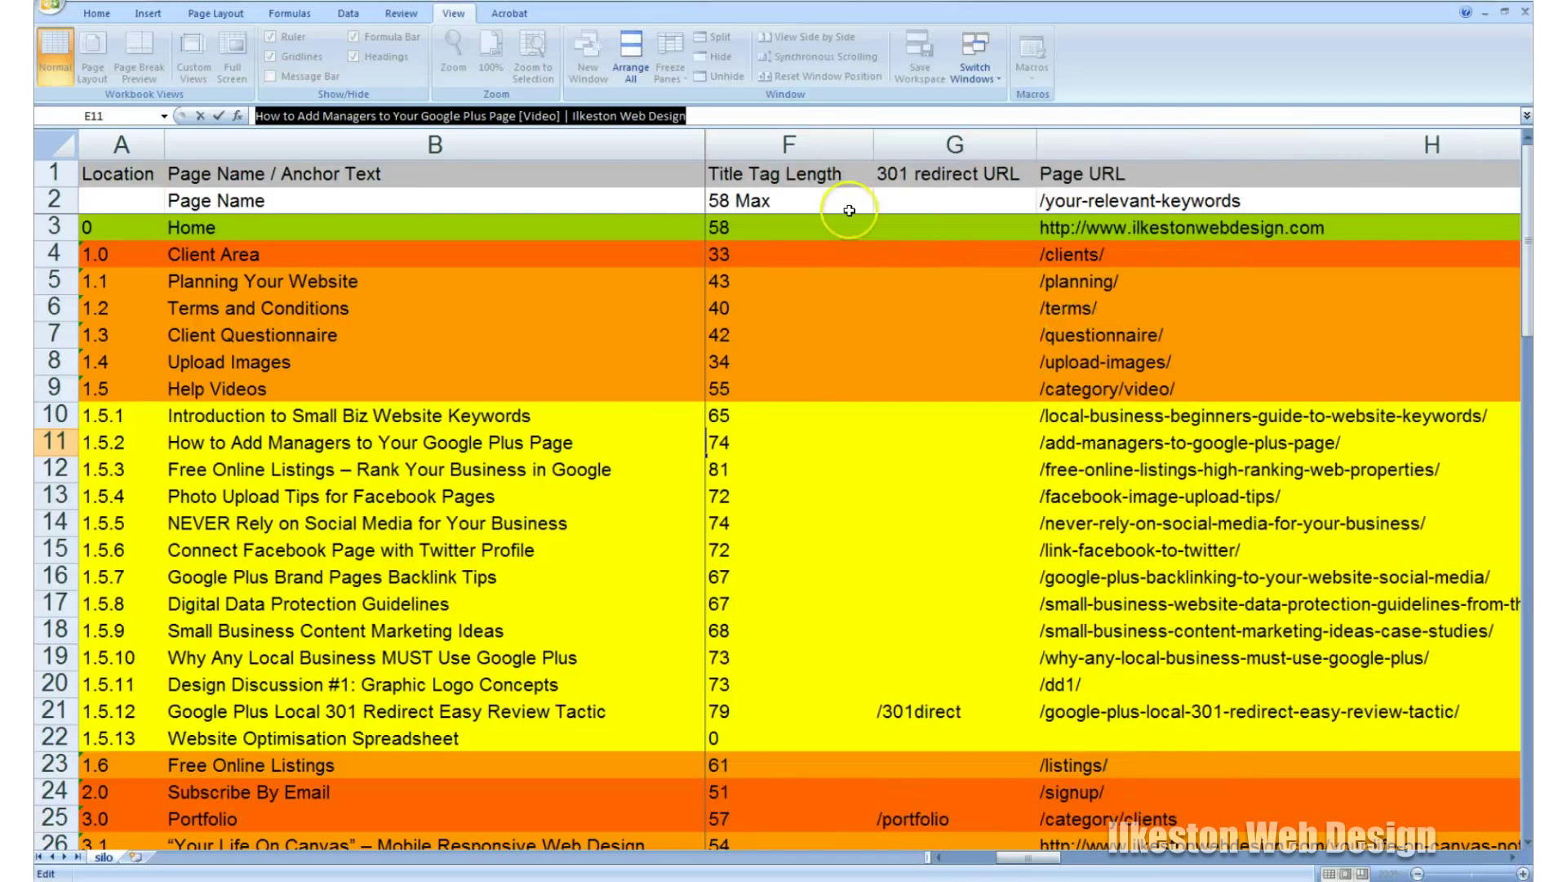
left_click(788, 143)
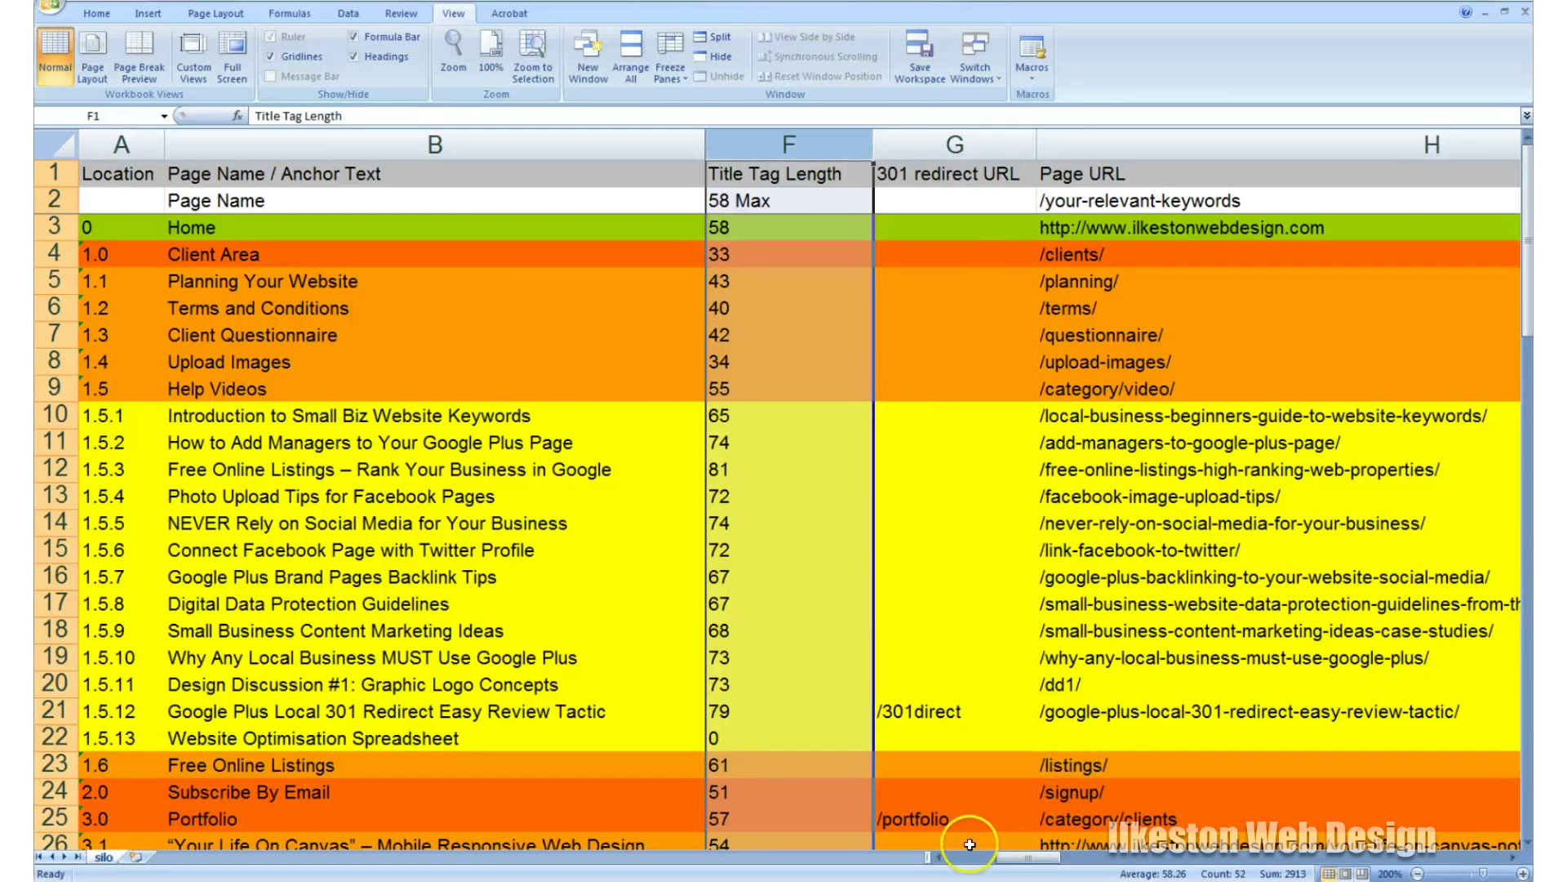
left_click(938, 858)
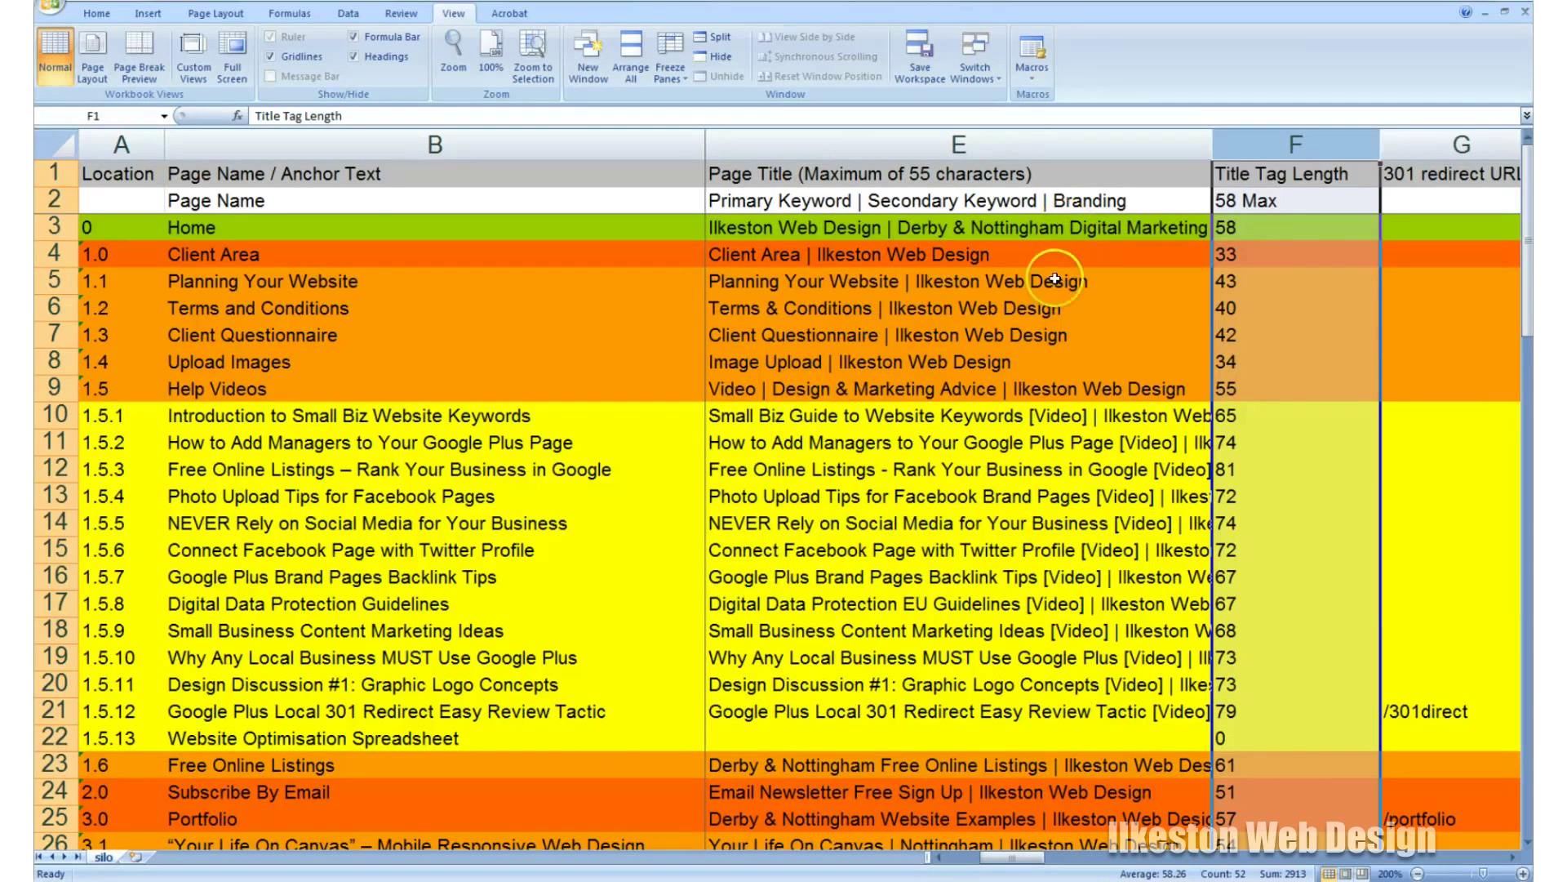
left_click(1512, 857)
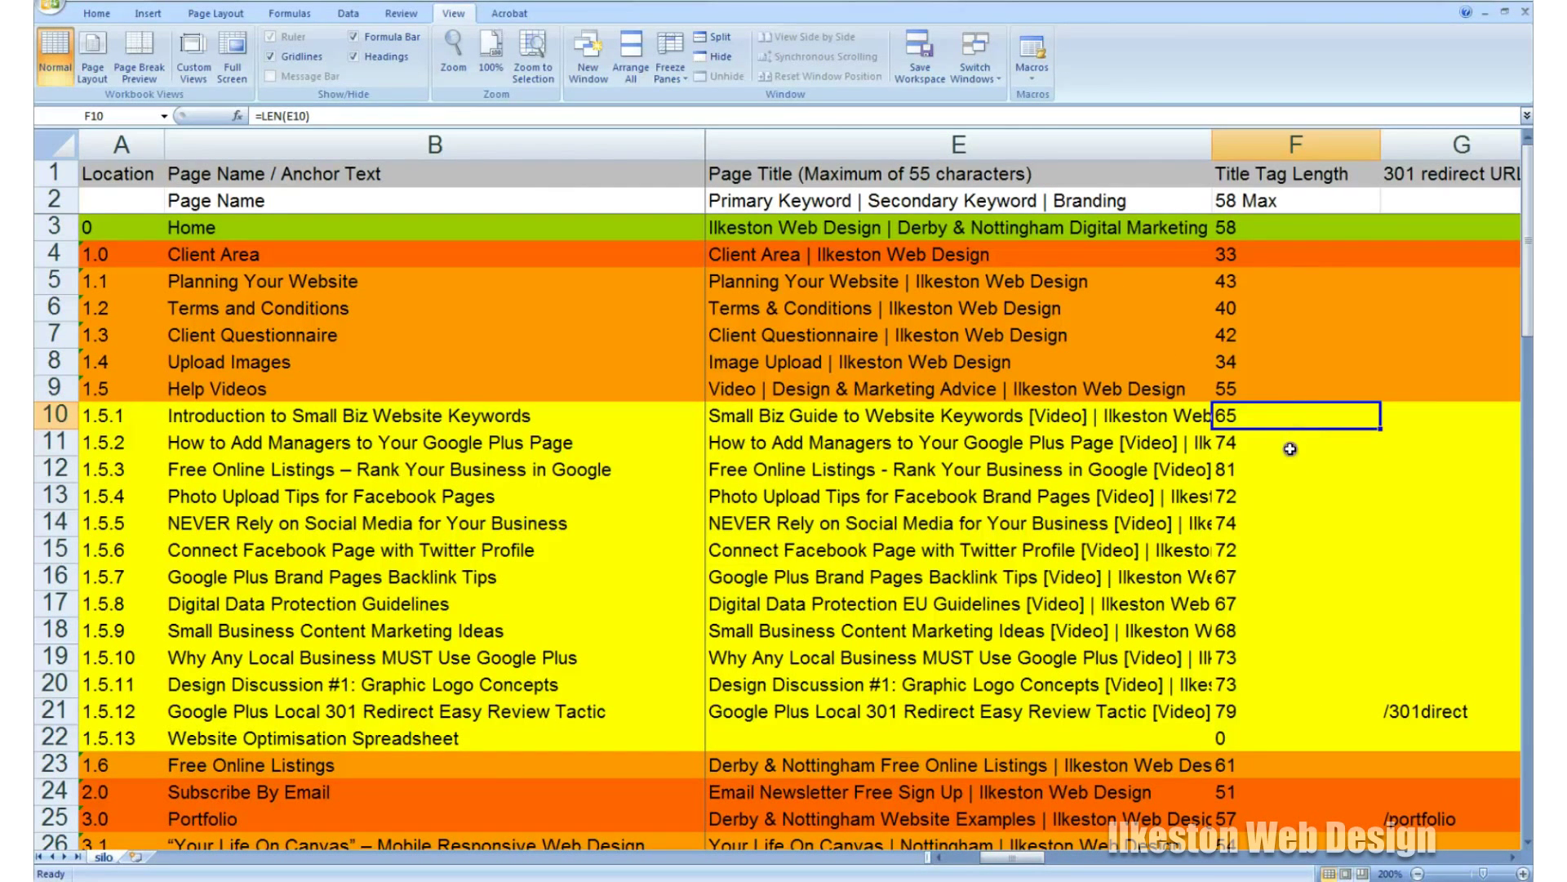
left_click(1298, 445)
left_click(1278, 472)
left_click(1270, 501)
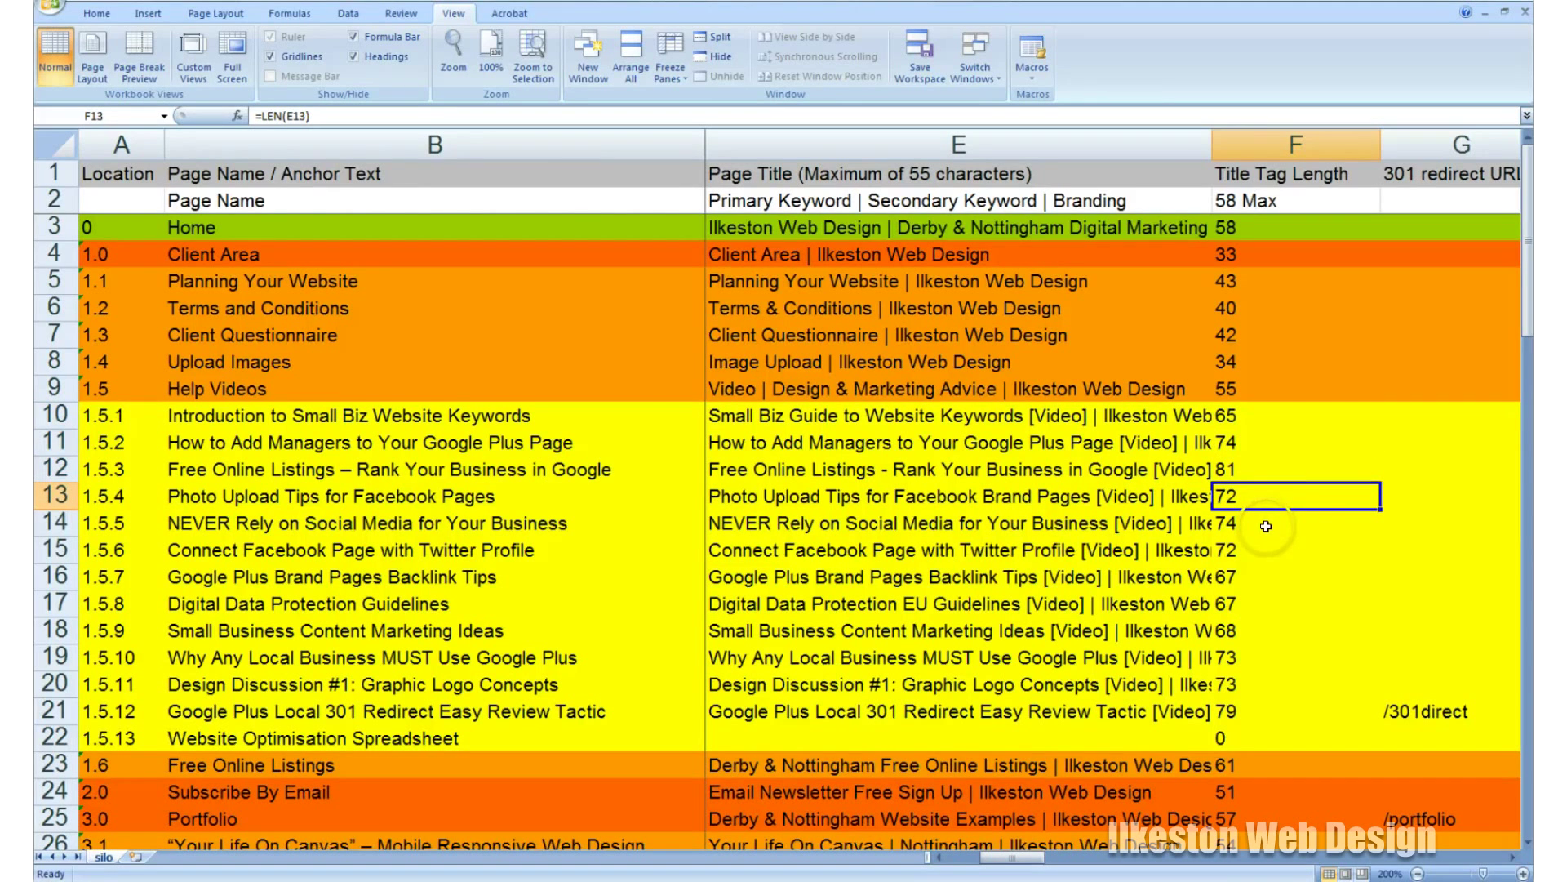
left_click(1255, 712)
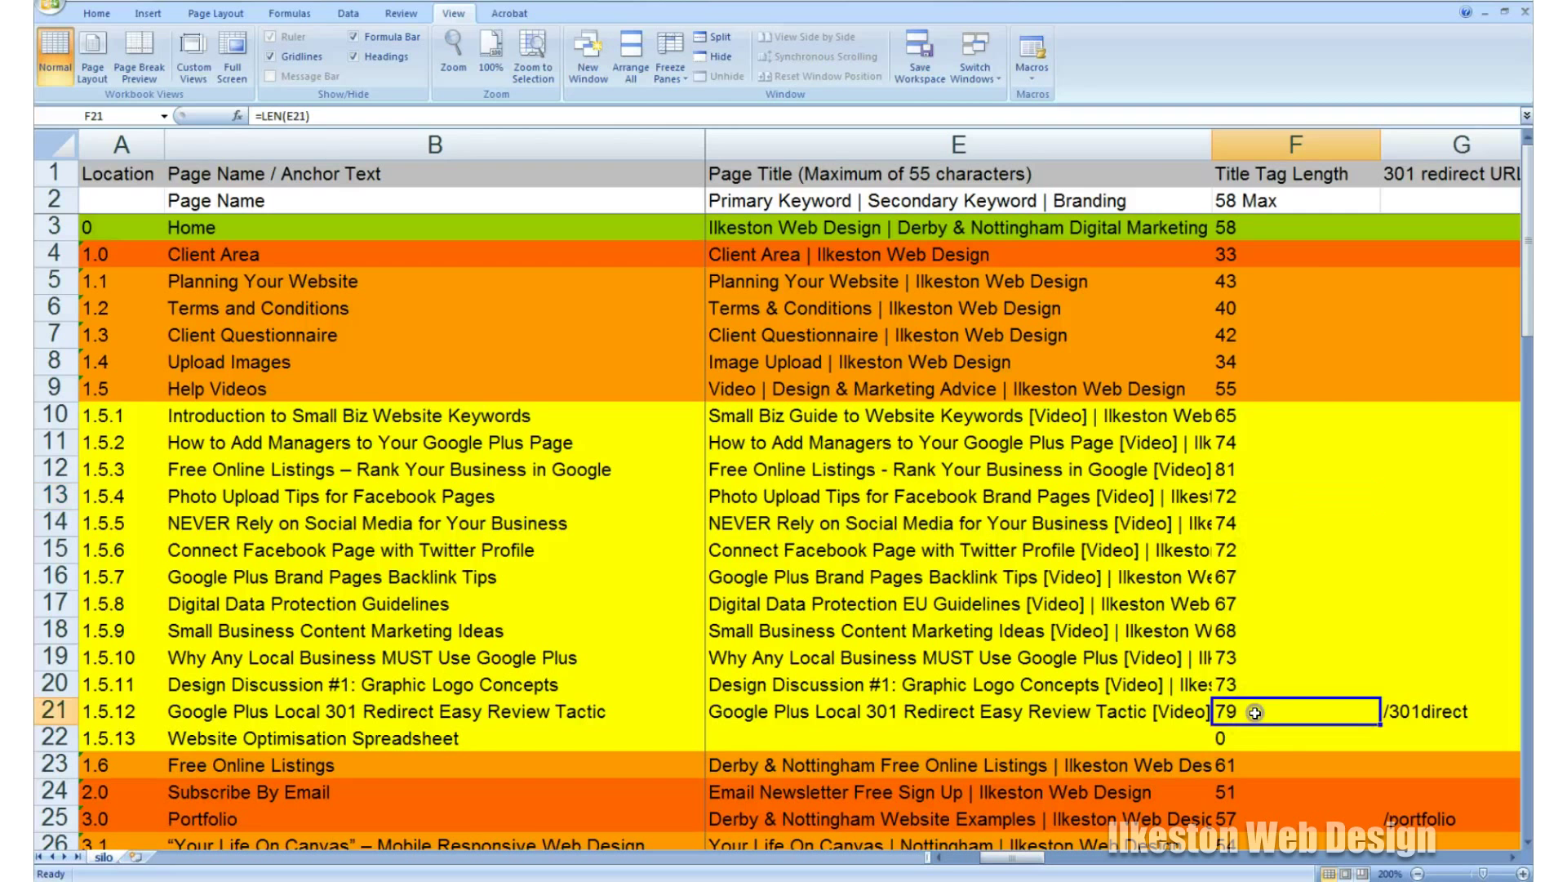
left_click(1154, 716)
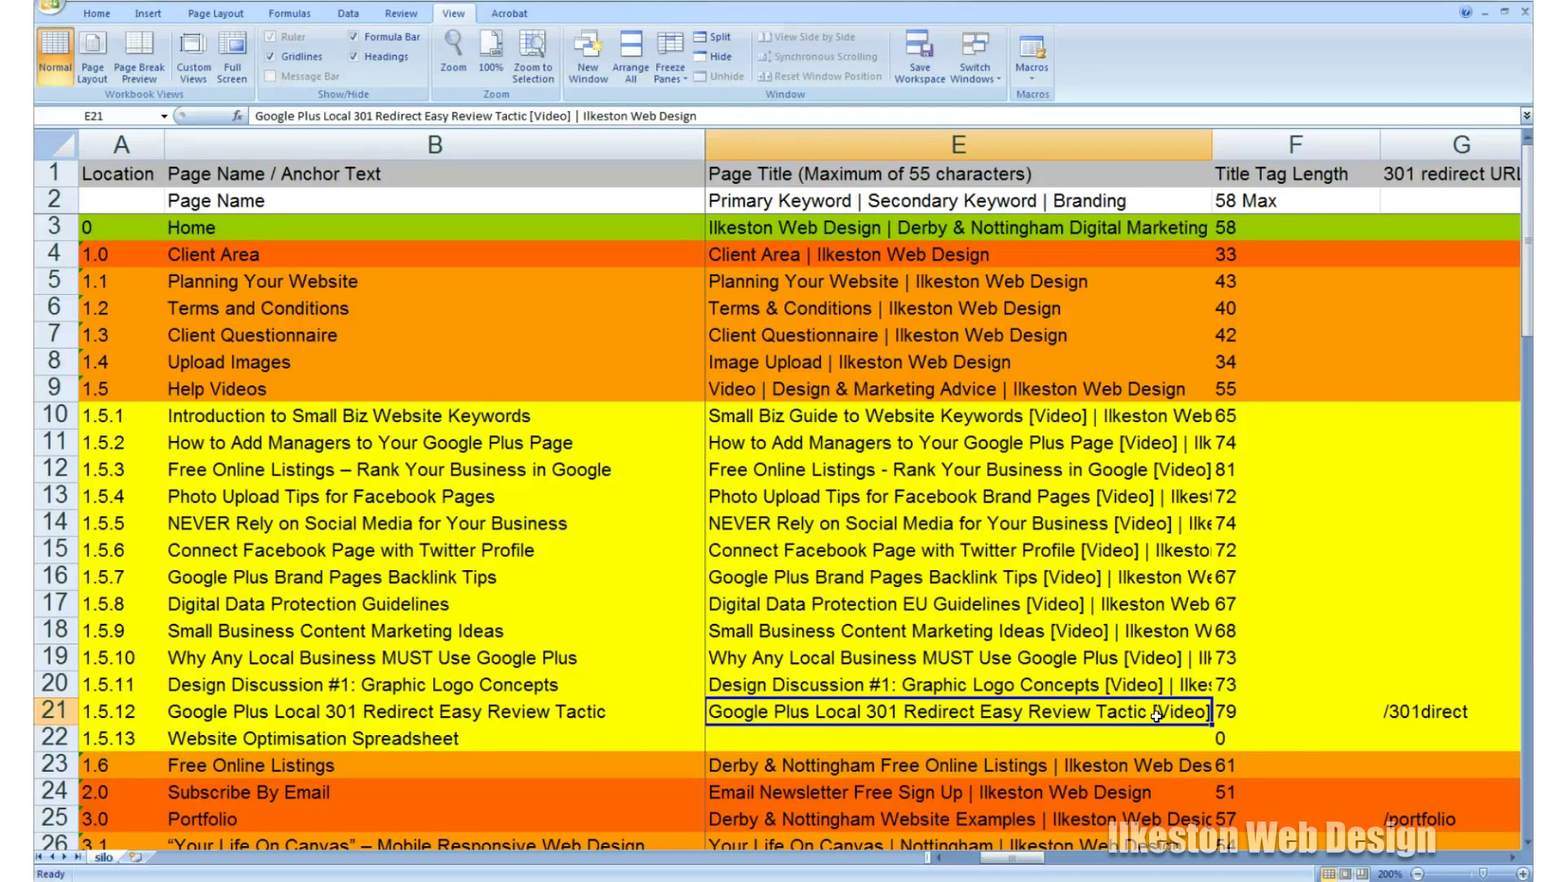
left_click(1062, 684)
left_click(1074, 719)
left_click(1513, 858)
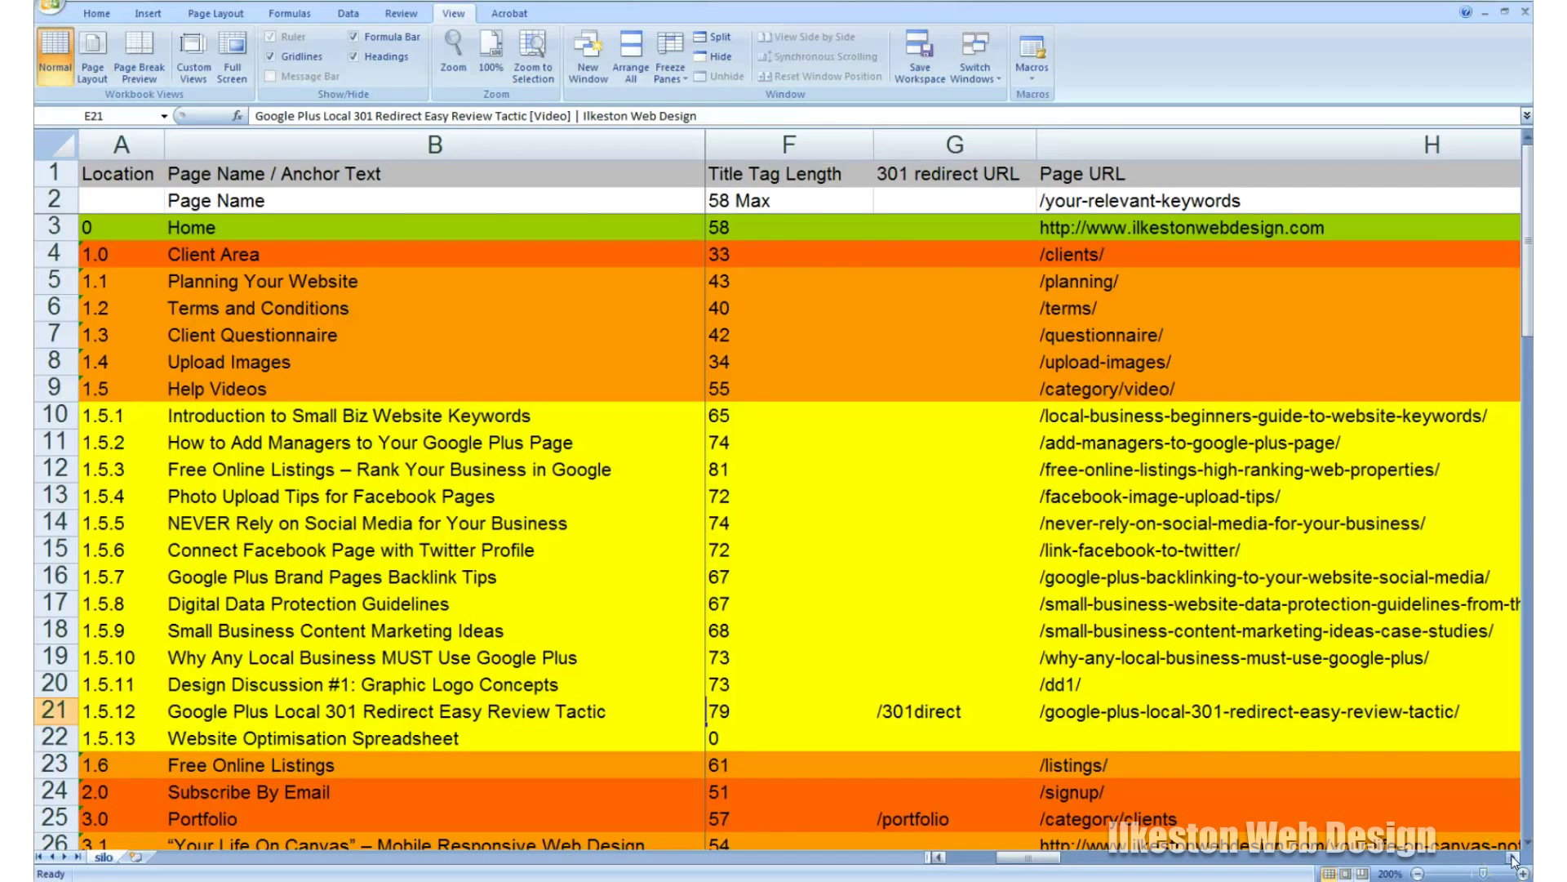
left_click(1513, 857)
left_click(780, 145)
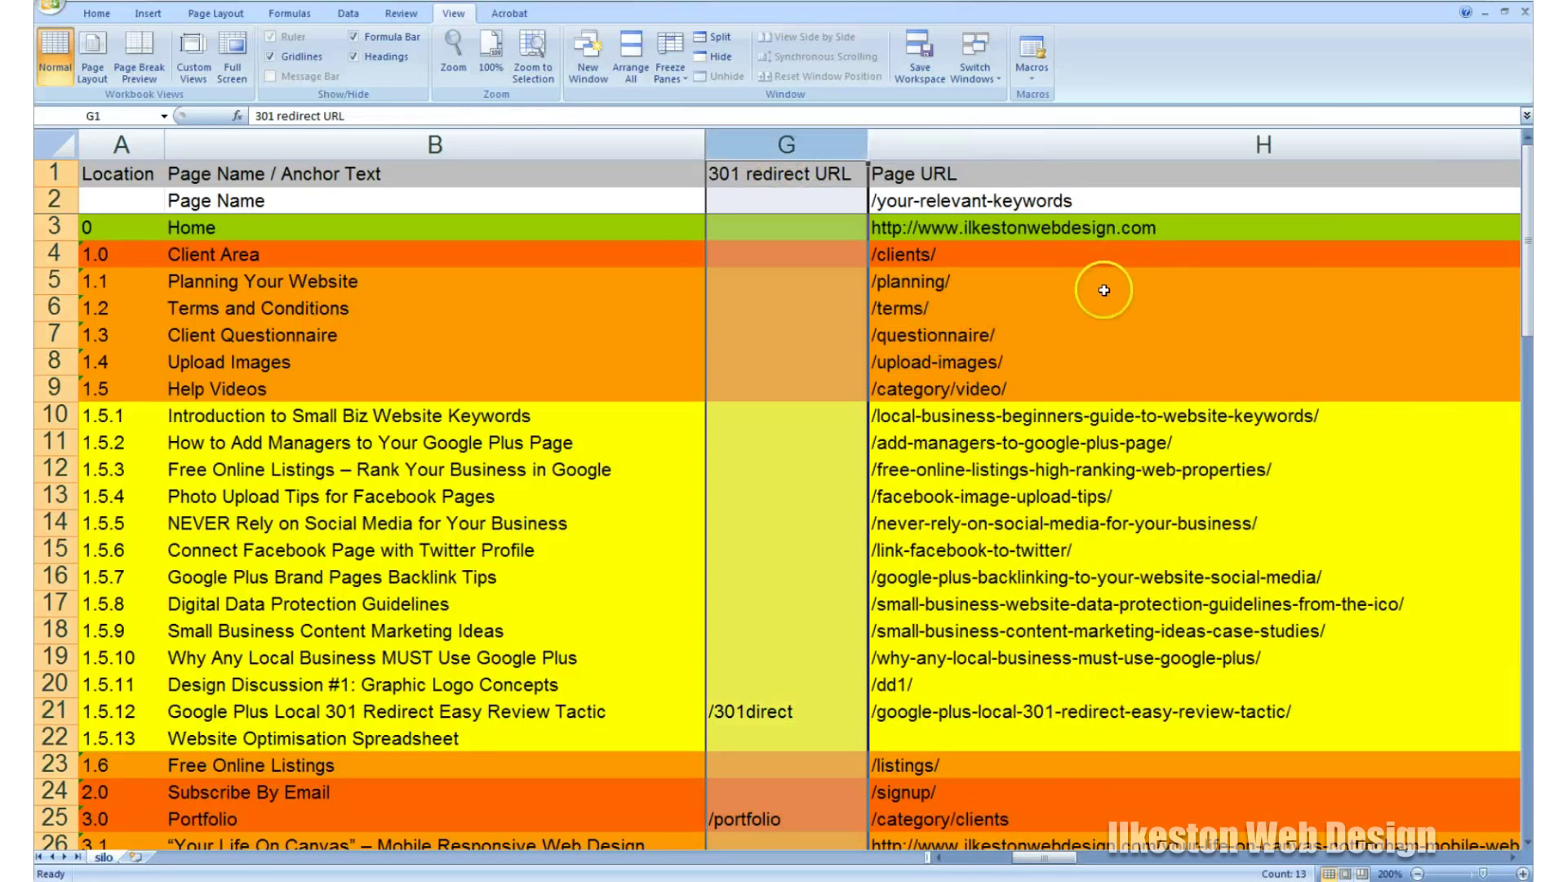
left_click(794, 713)
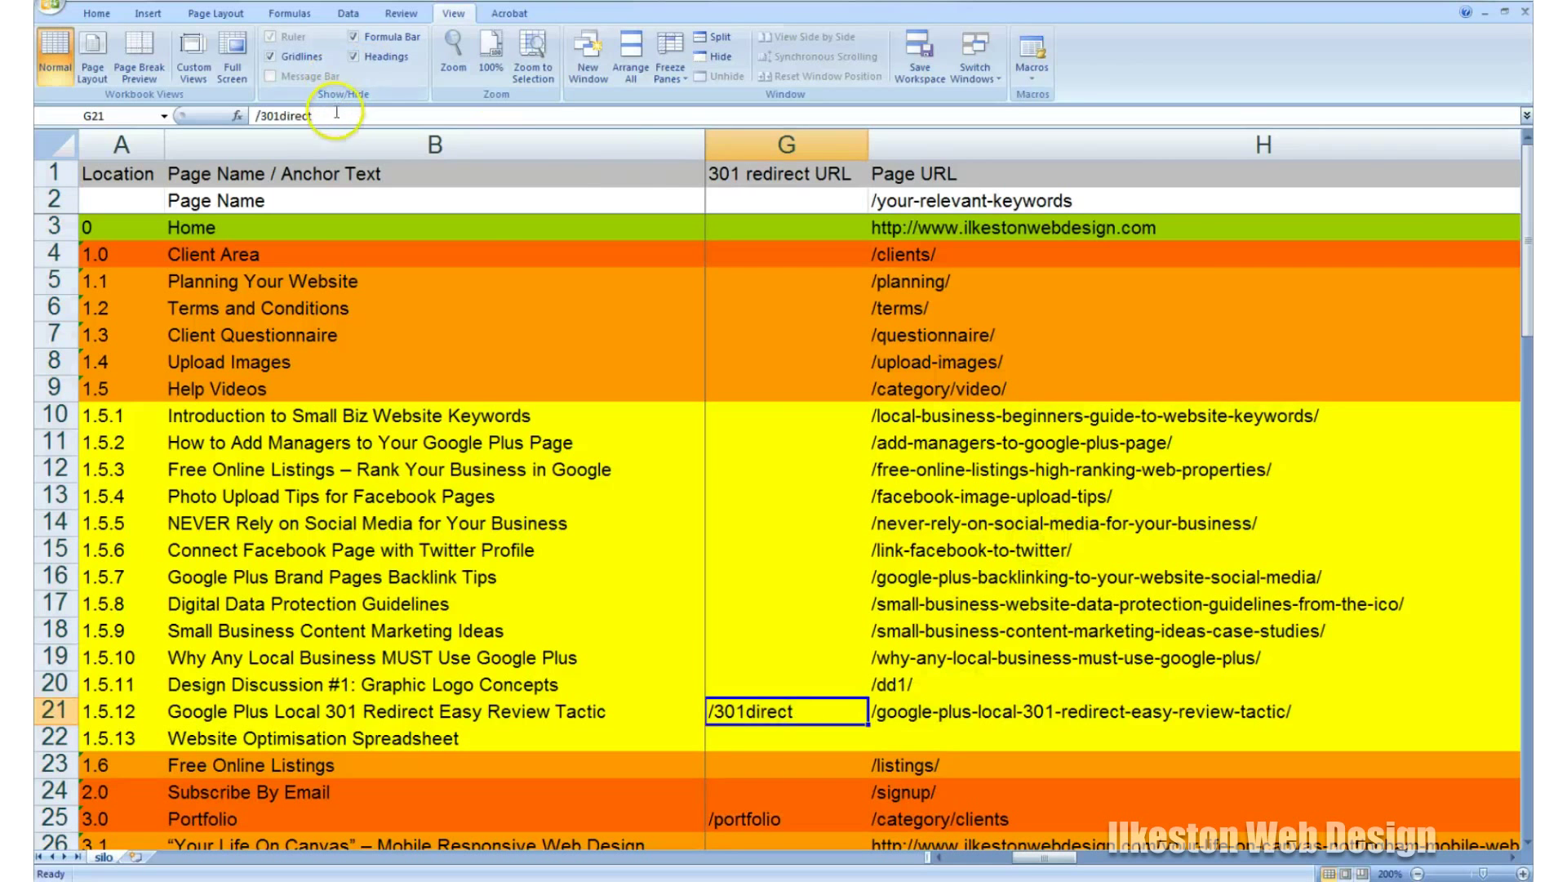
double_click(278, 117)
right_click(277, 117)
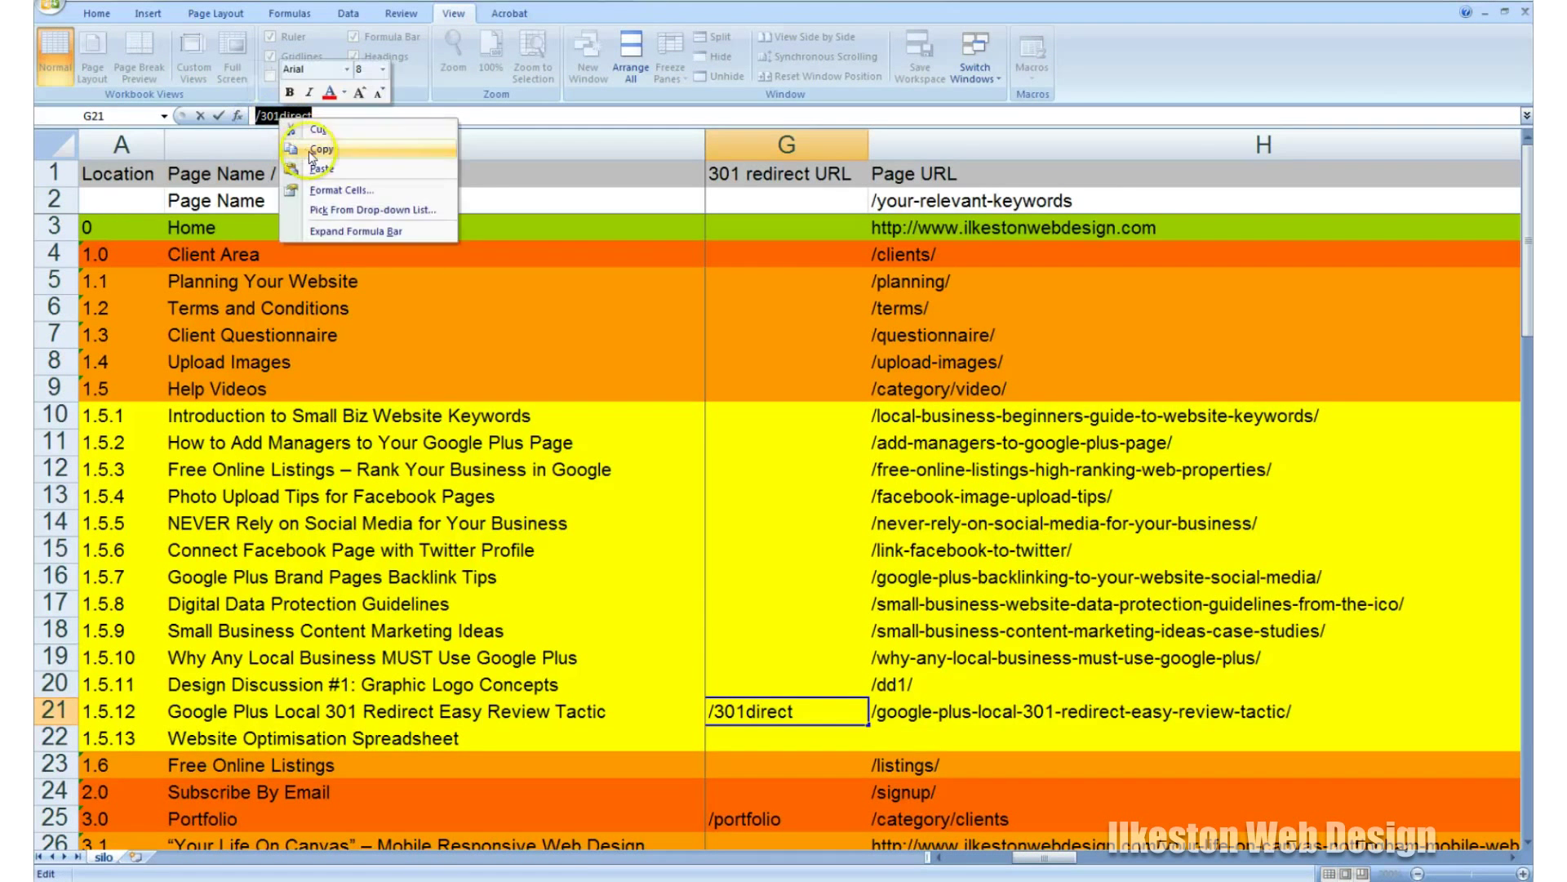
left_click(999, 711)
left_click(816, 711)
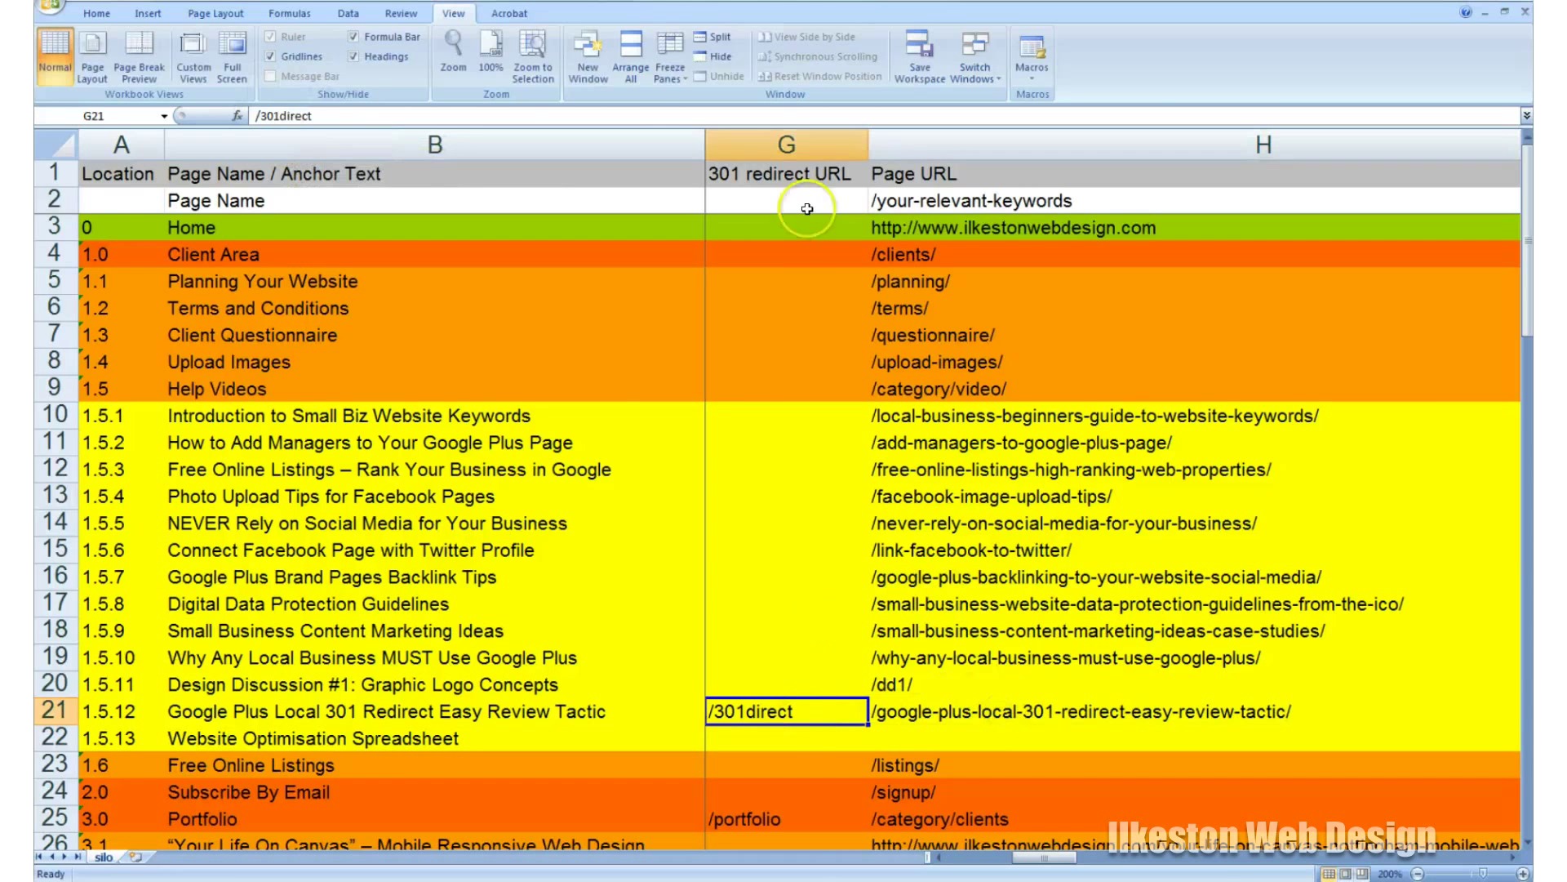
left_click(786, 145)
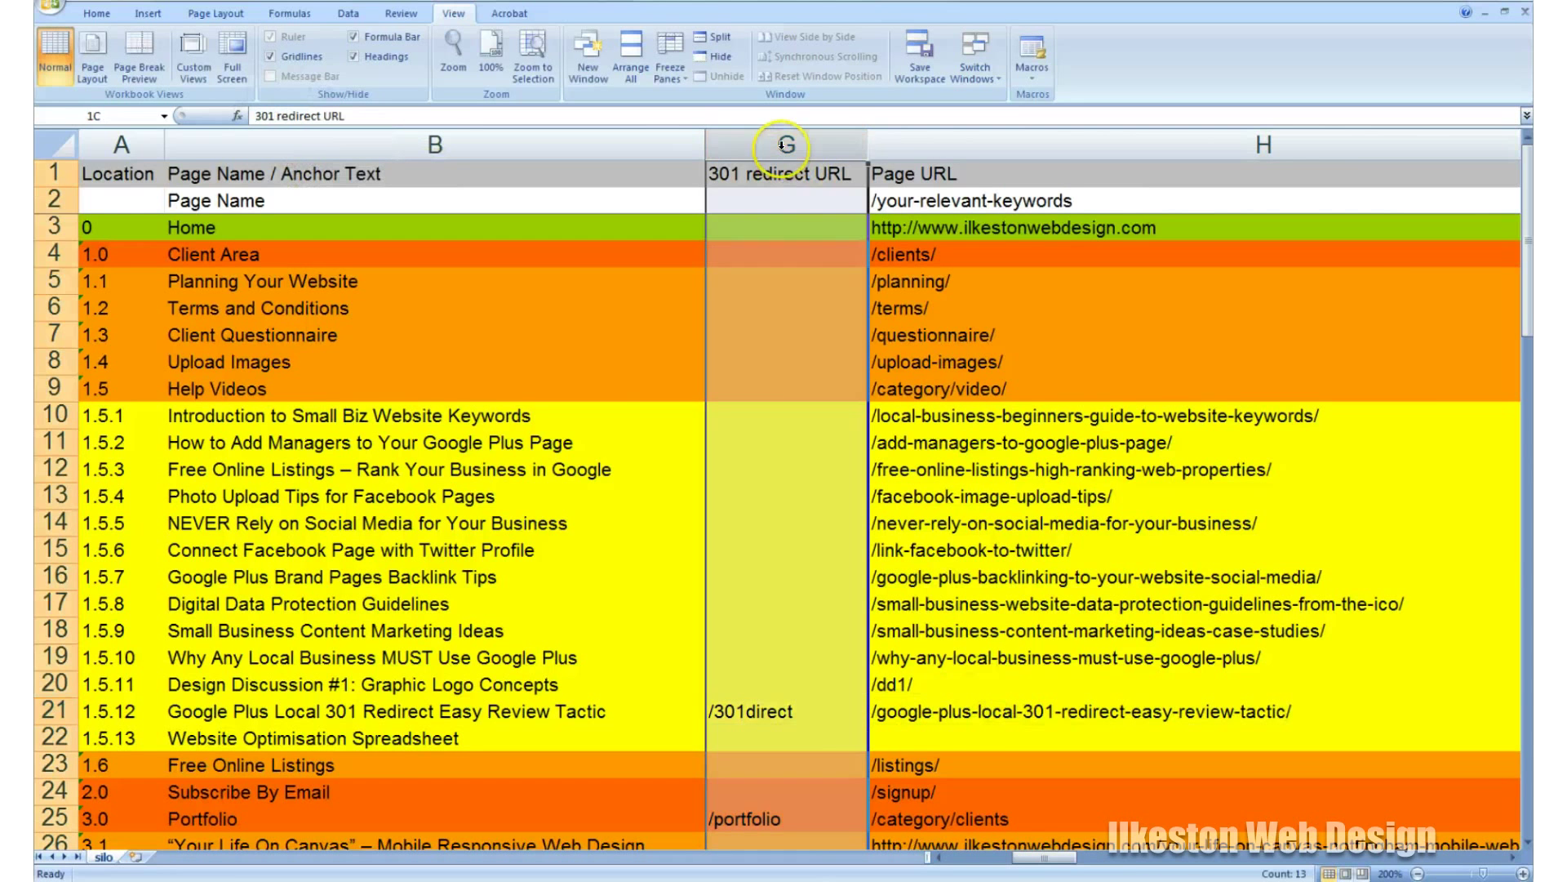
left_click(772, 712)
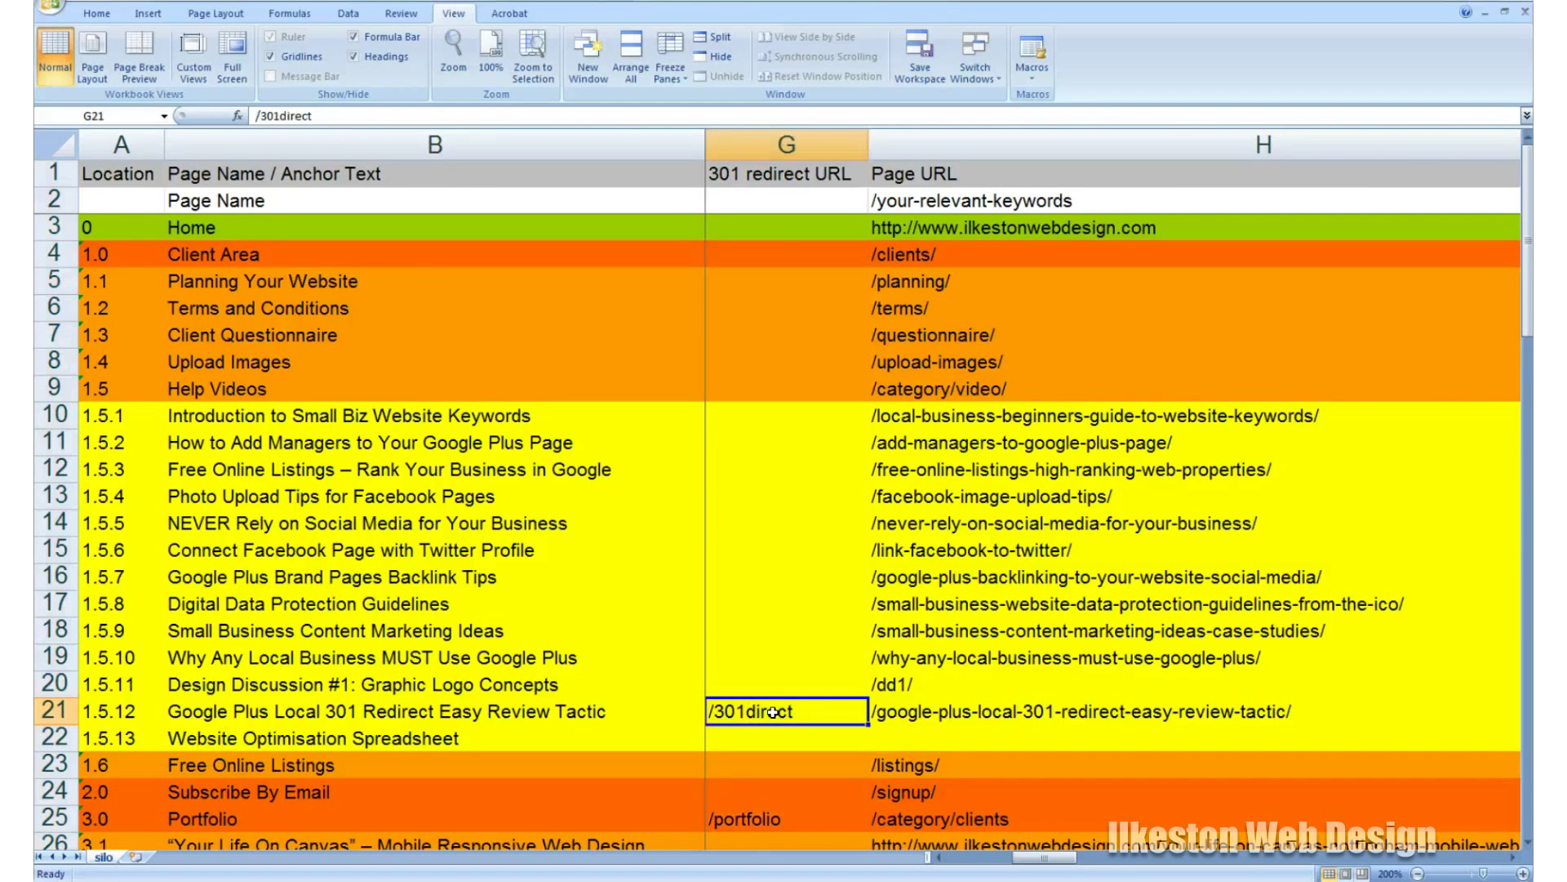
left_click(914, 712)
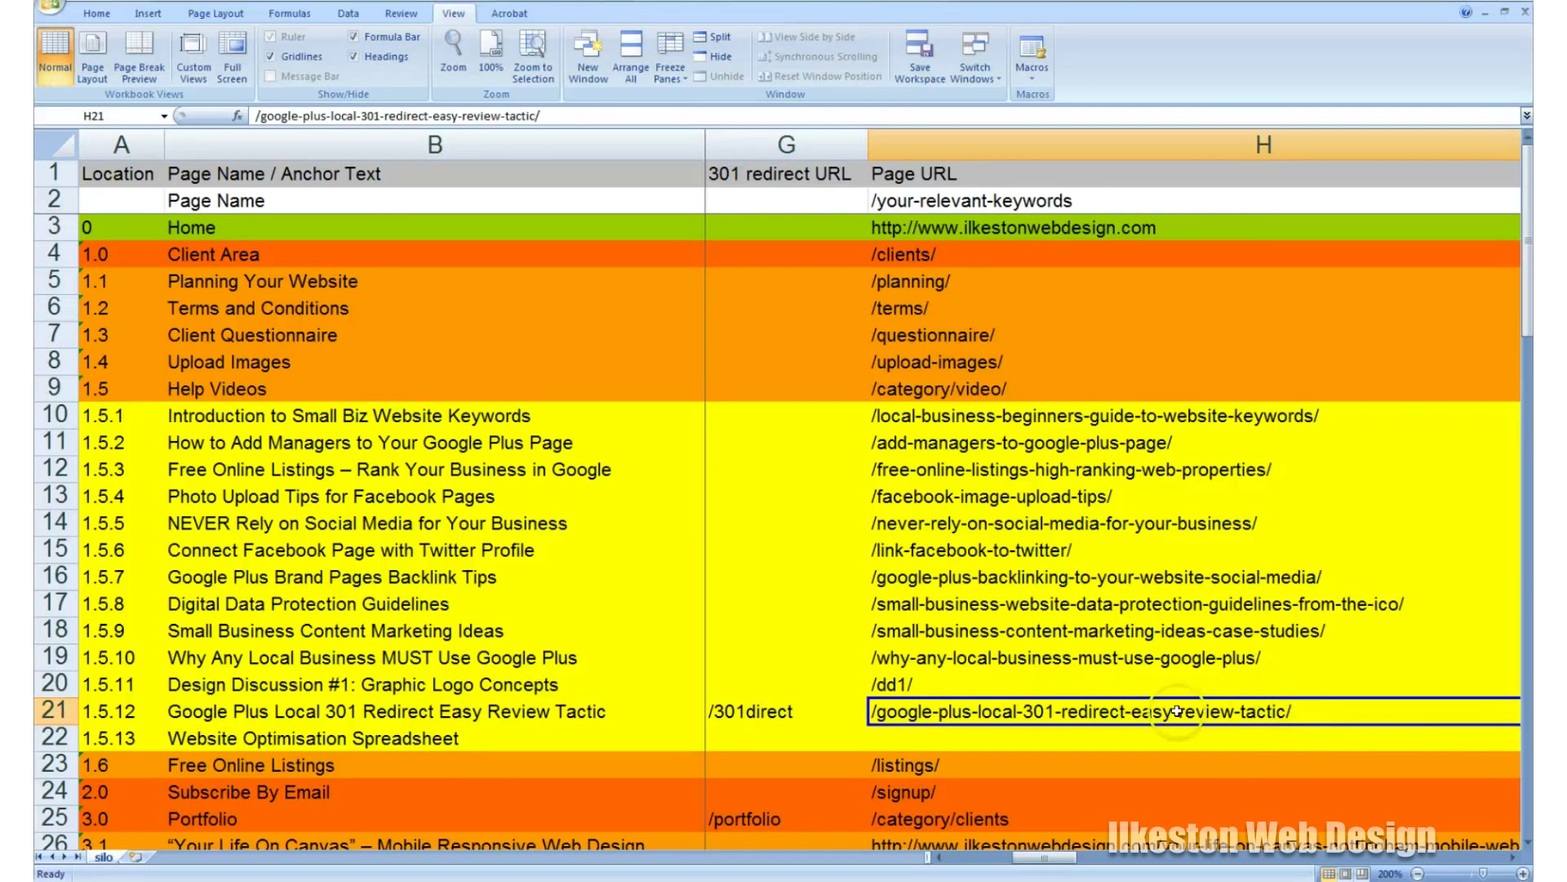
left_click(782, 712)
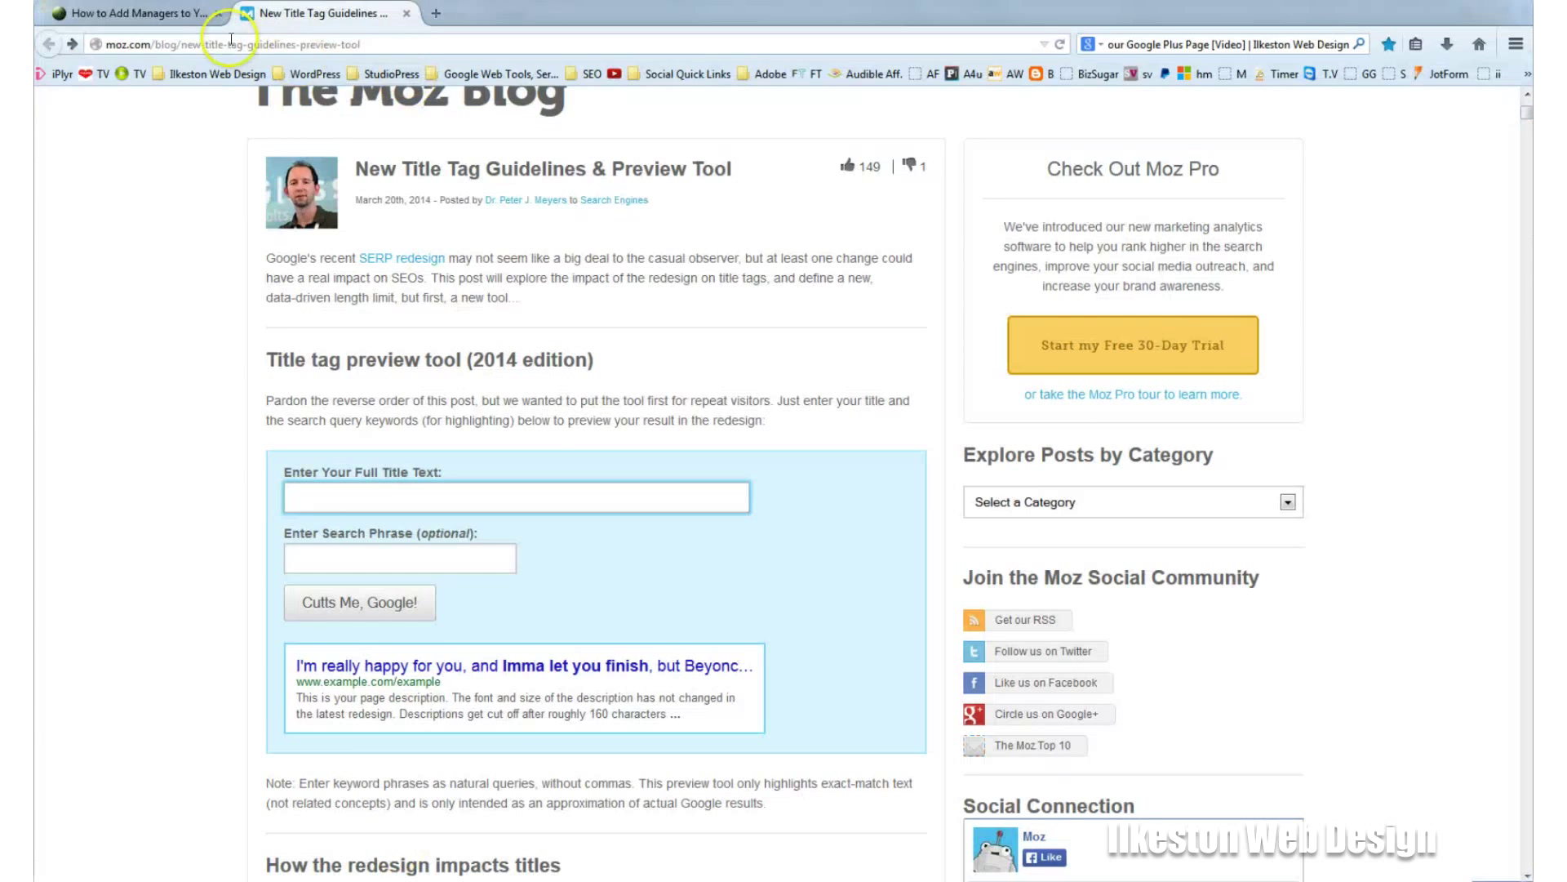
left_click(123, 14)
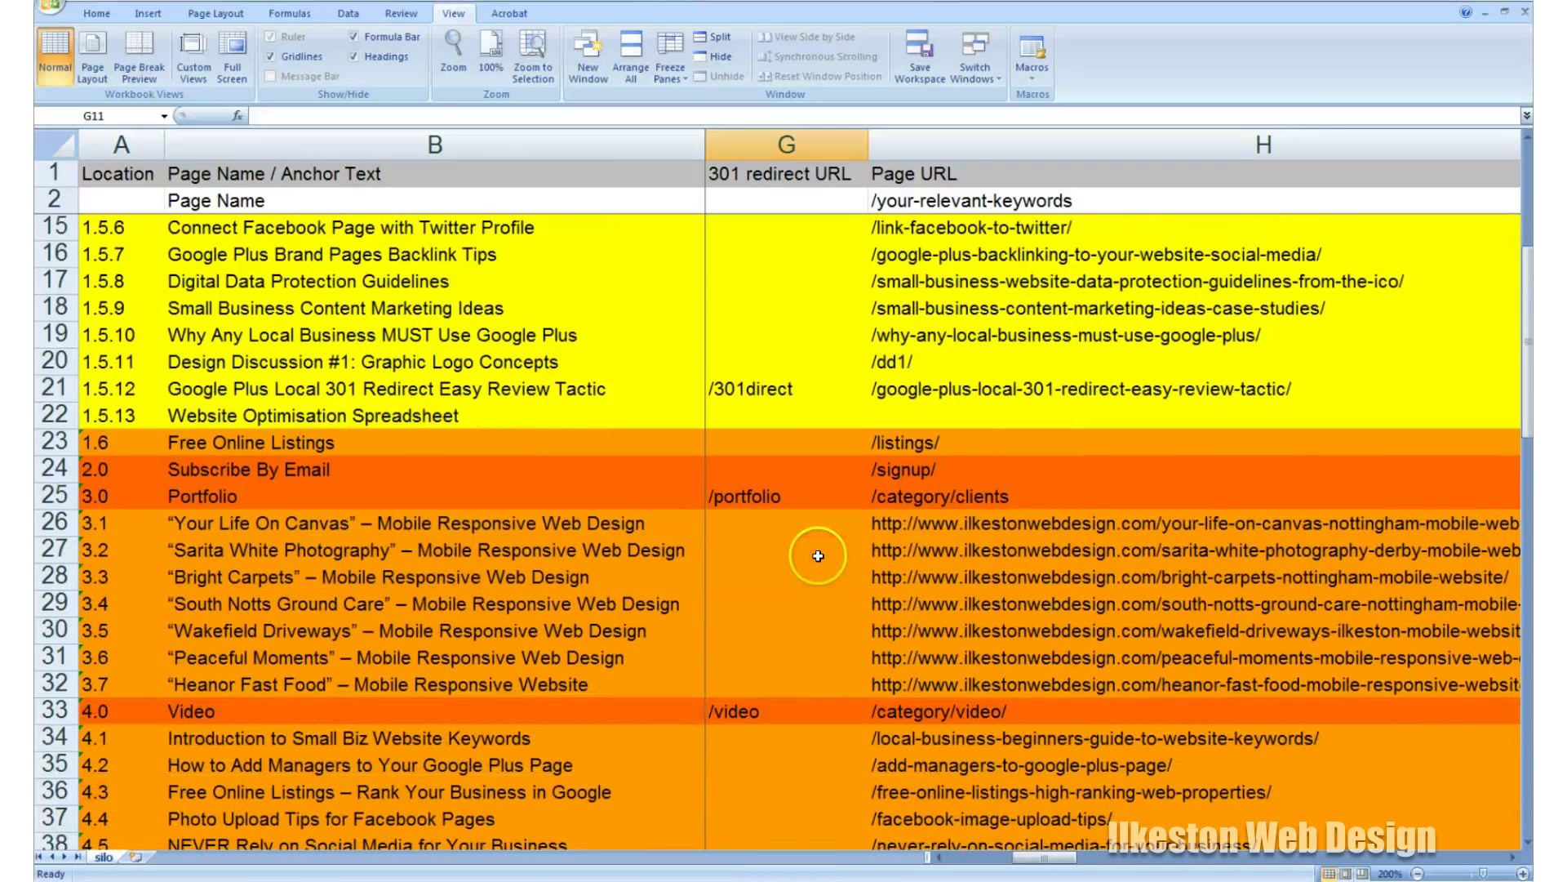
scroll(818, 556, "down", 1)
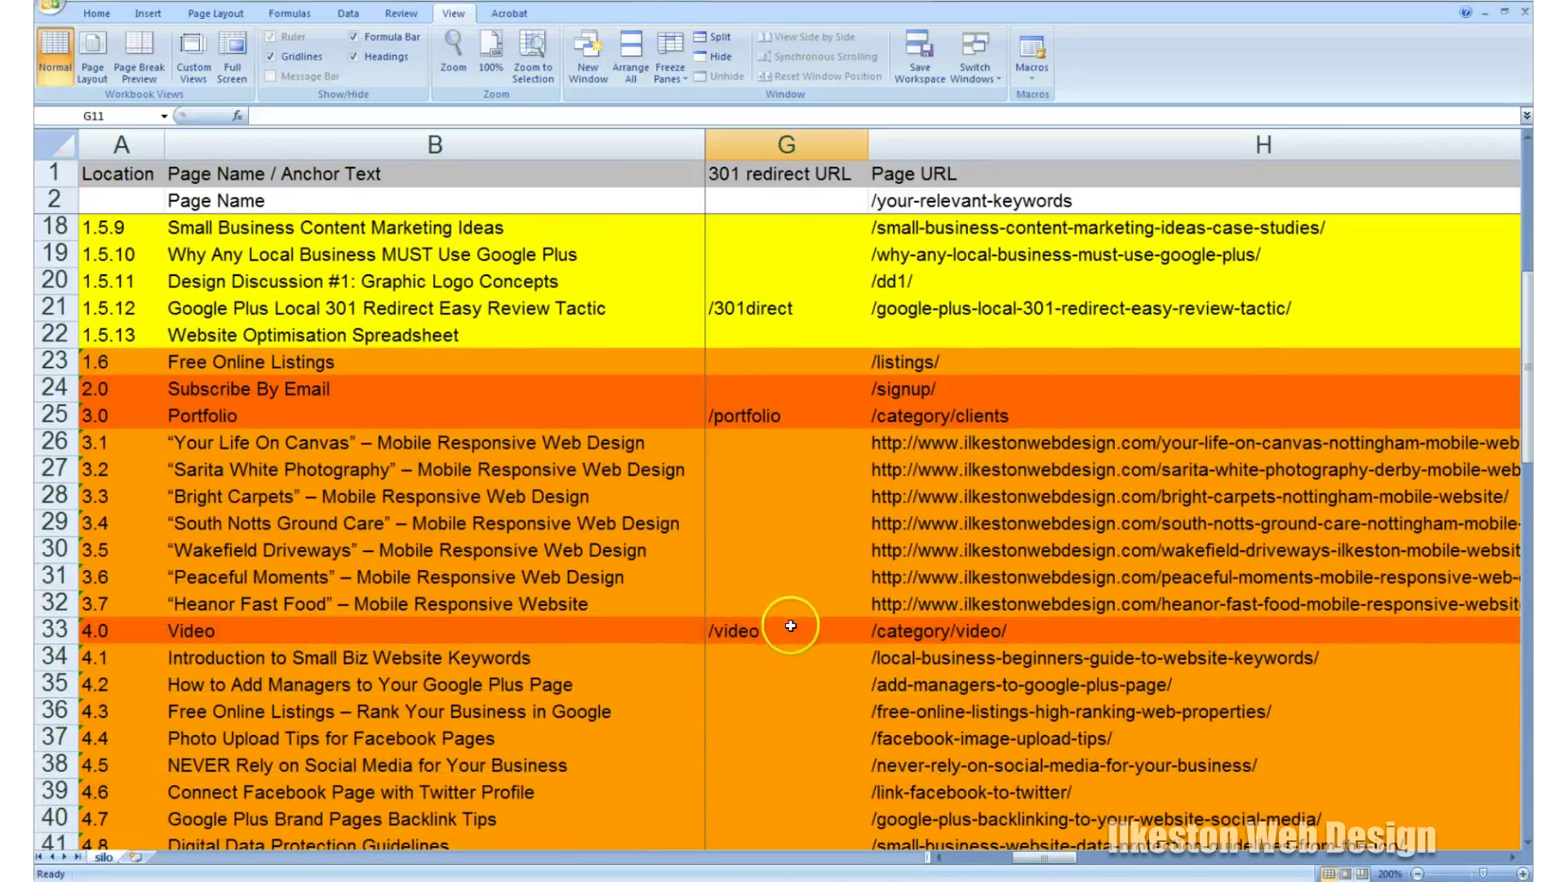
left_click(763, 633)
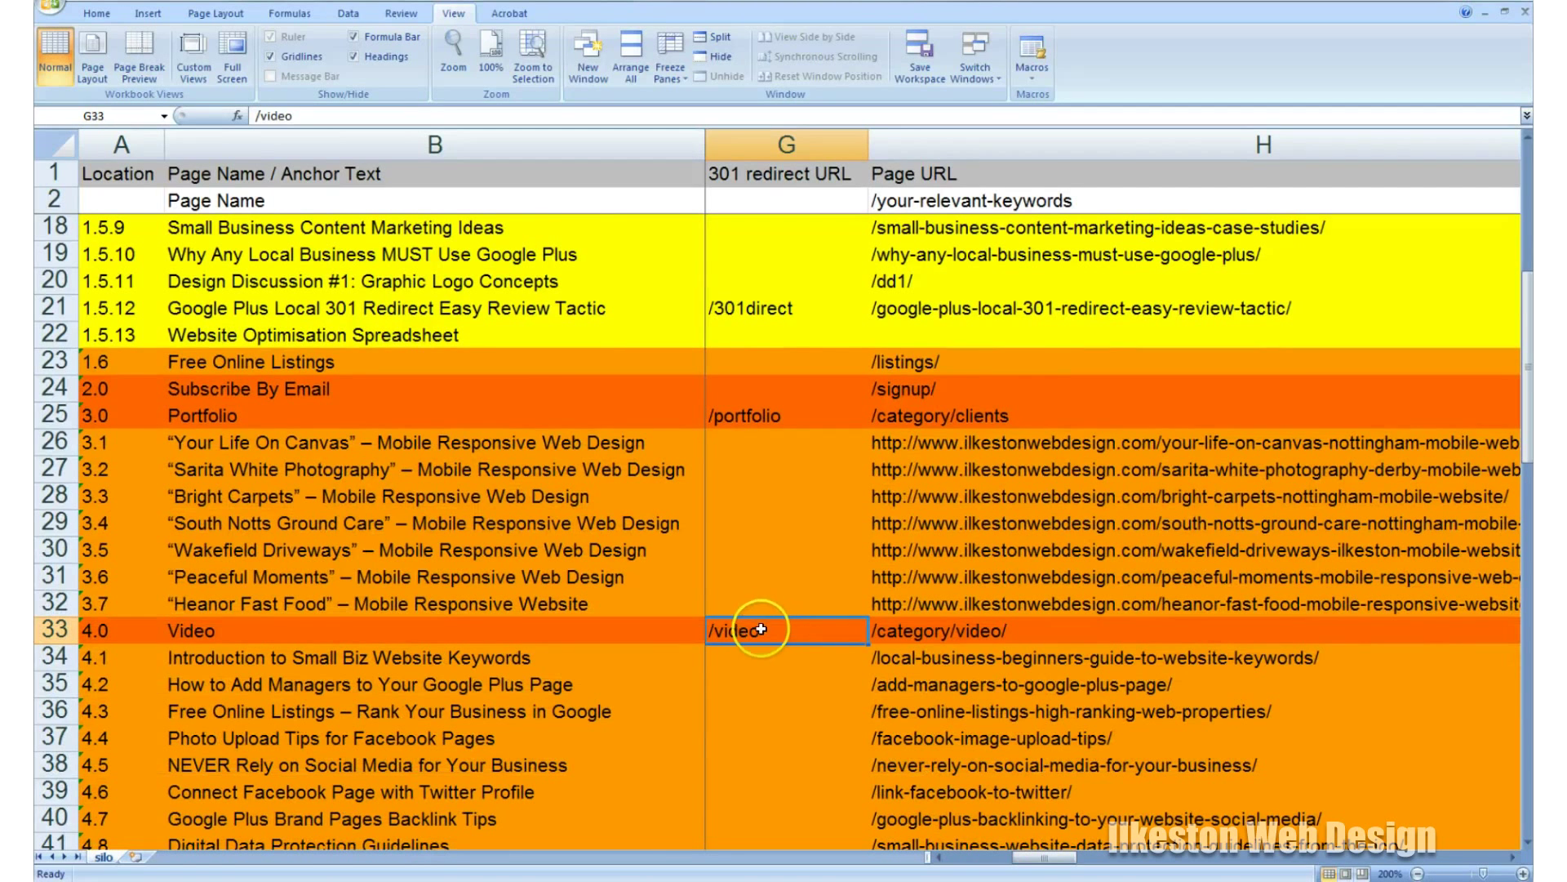
left_click(906, 635)
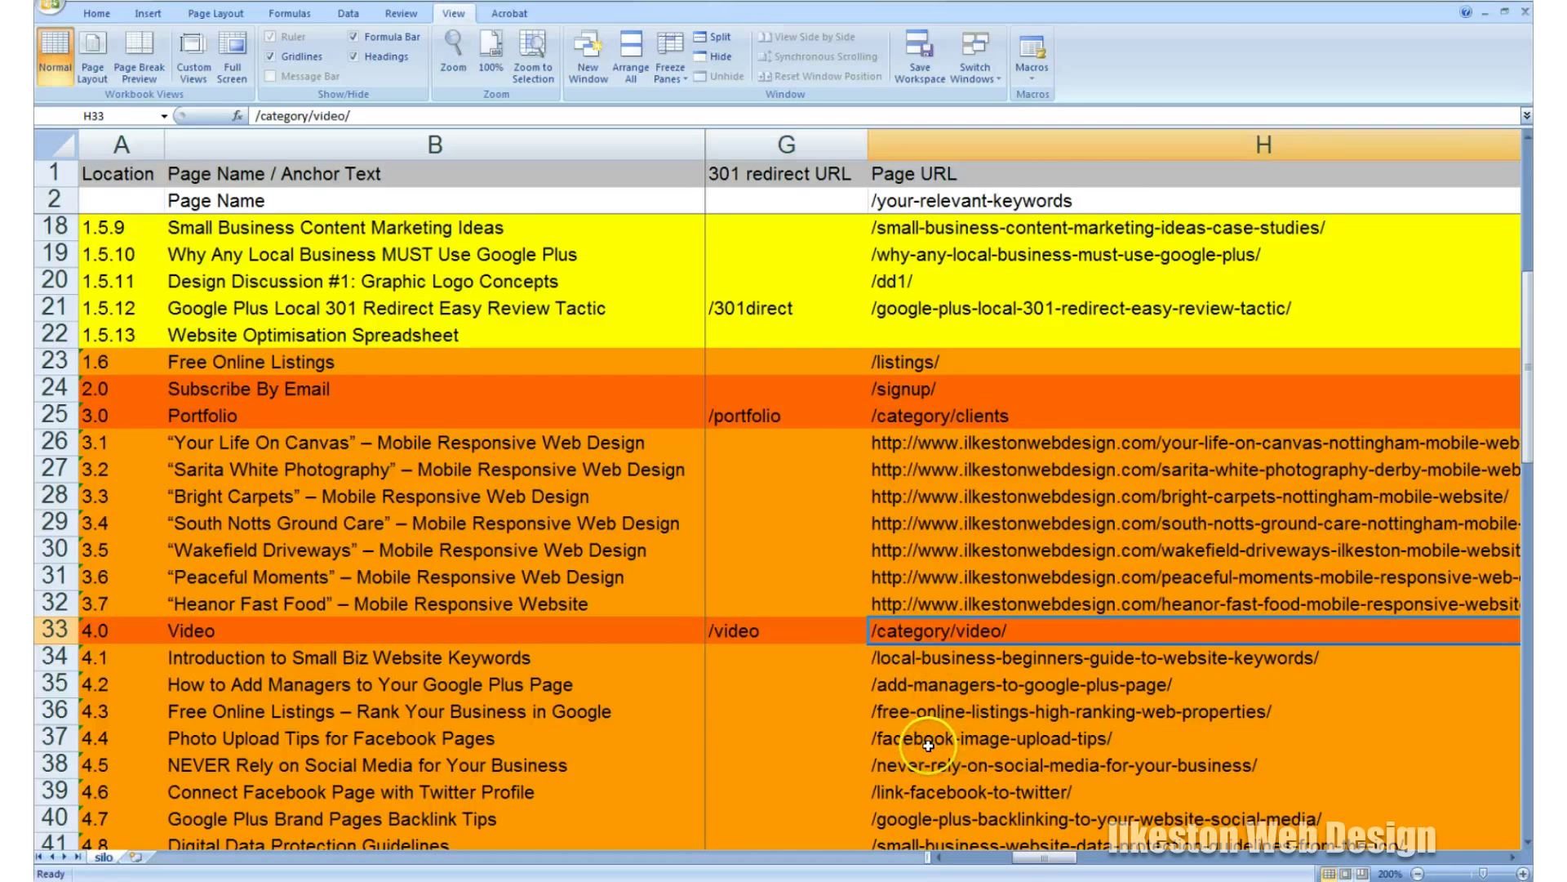
left_click_drag(1051, 859, 1067, 859)
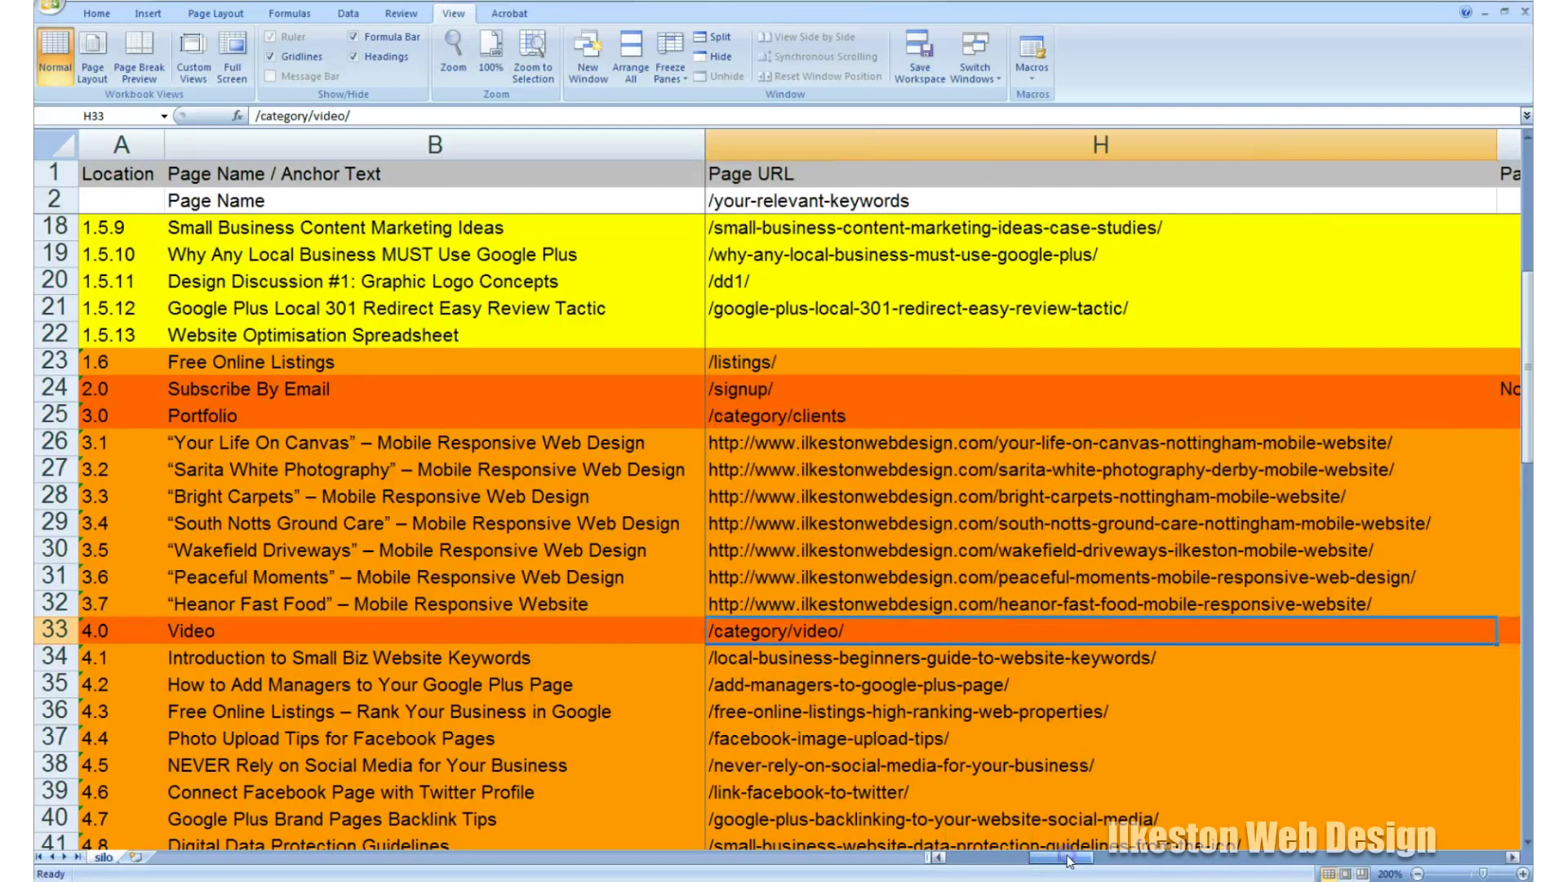
left_click(853, 171)
left_click(854, 143)
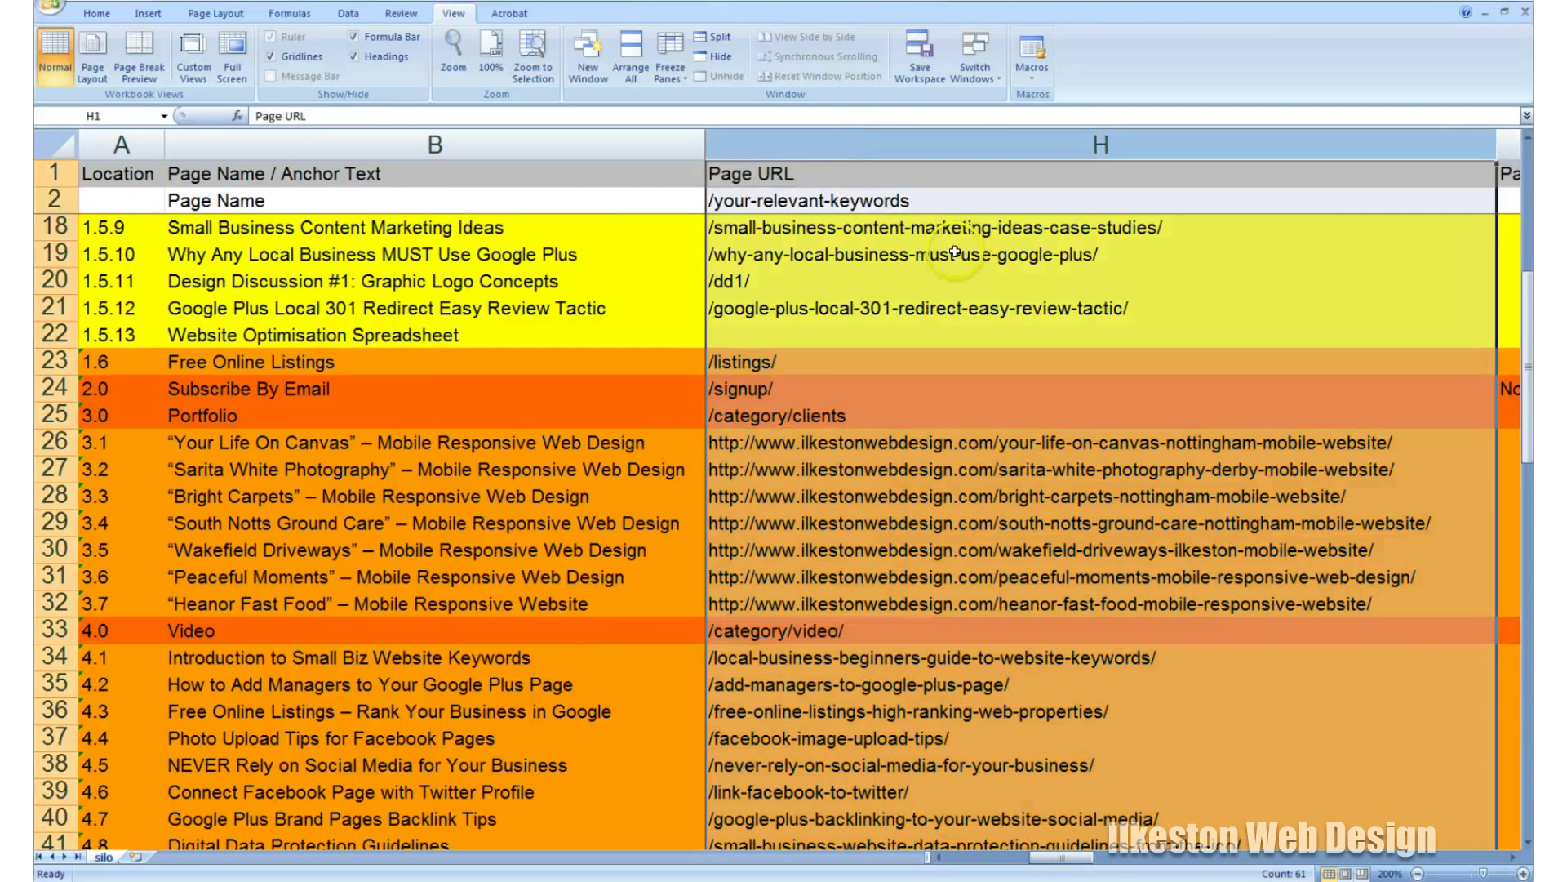
left_click(857, 200)
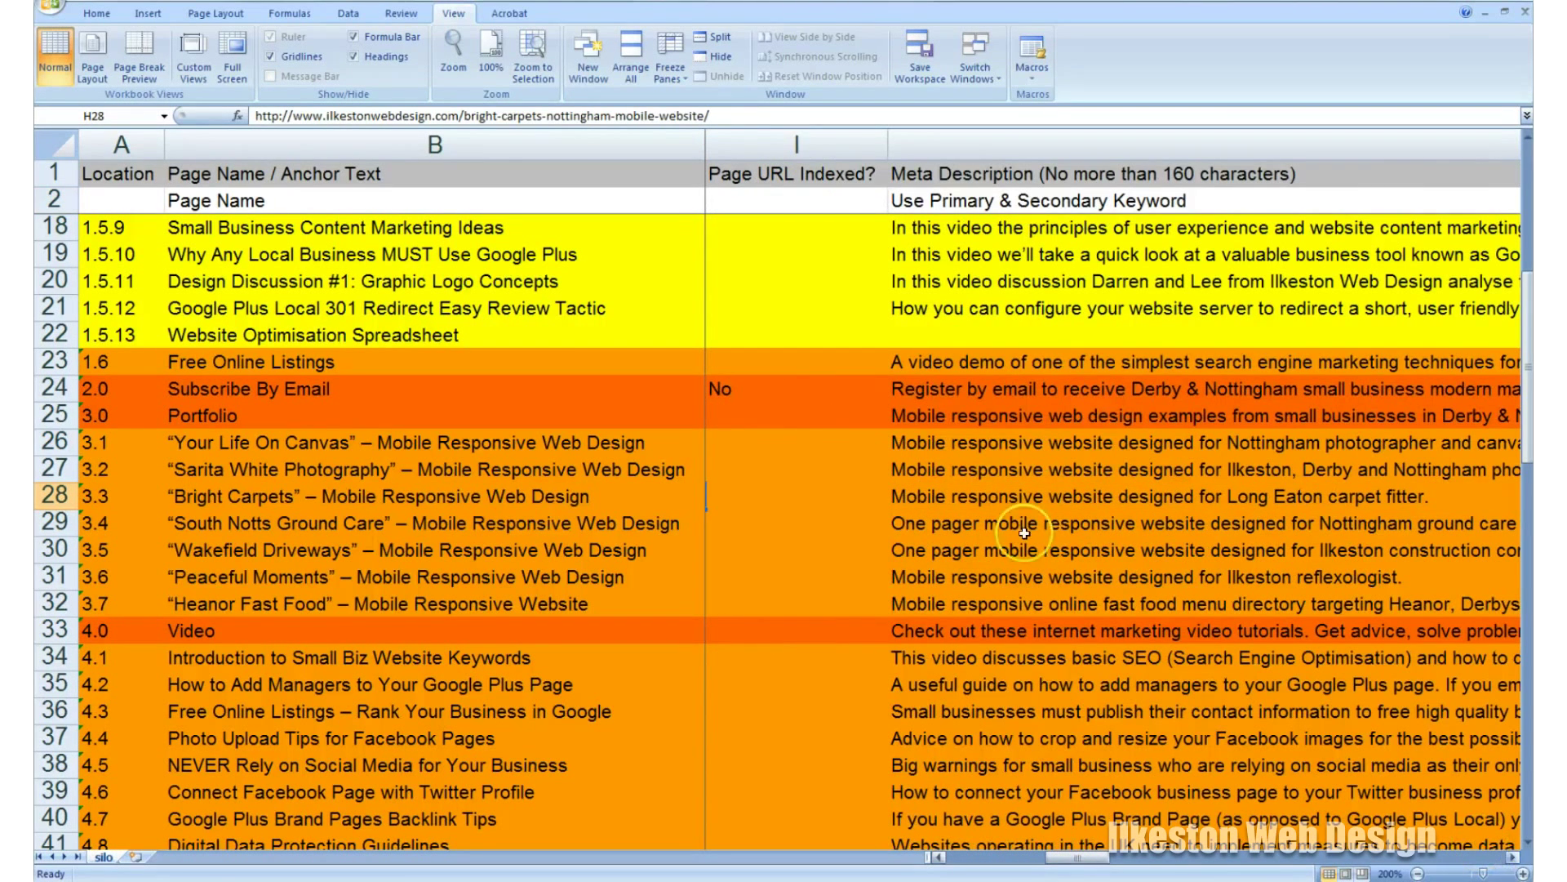
left_click(797, 147)
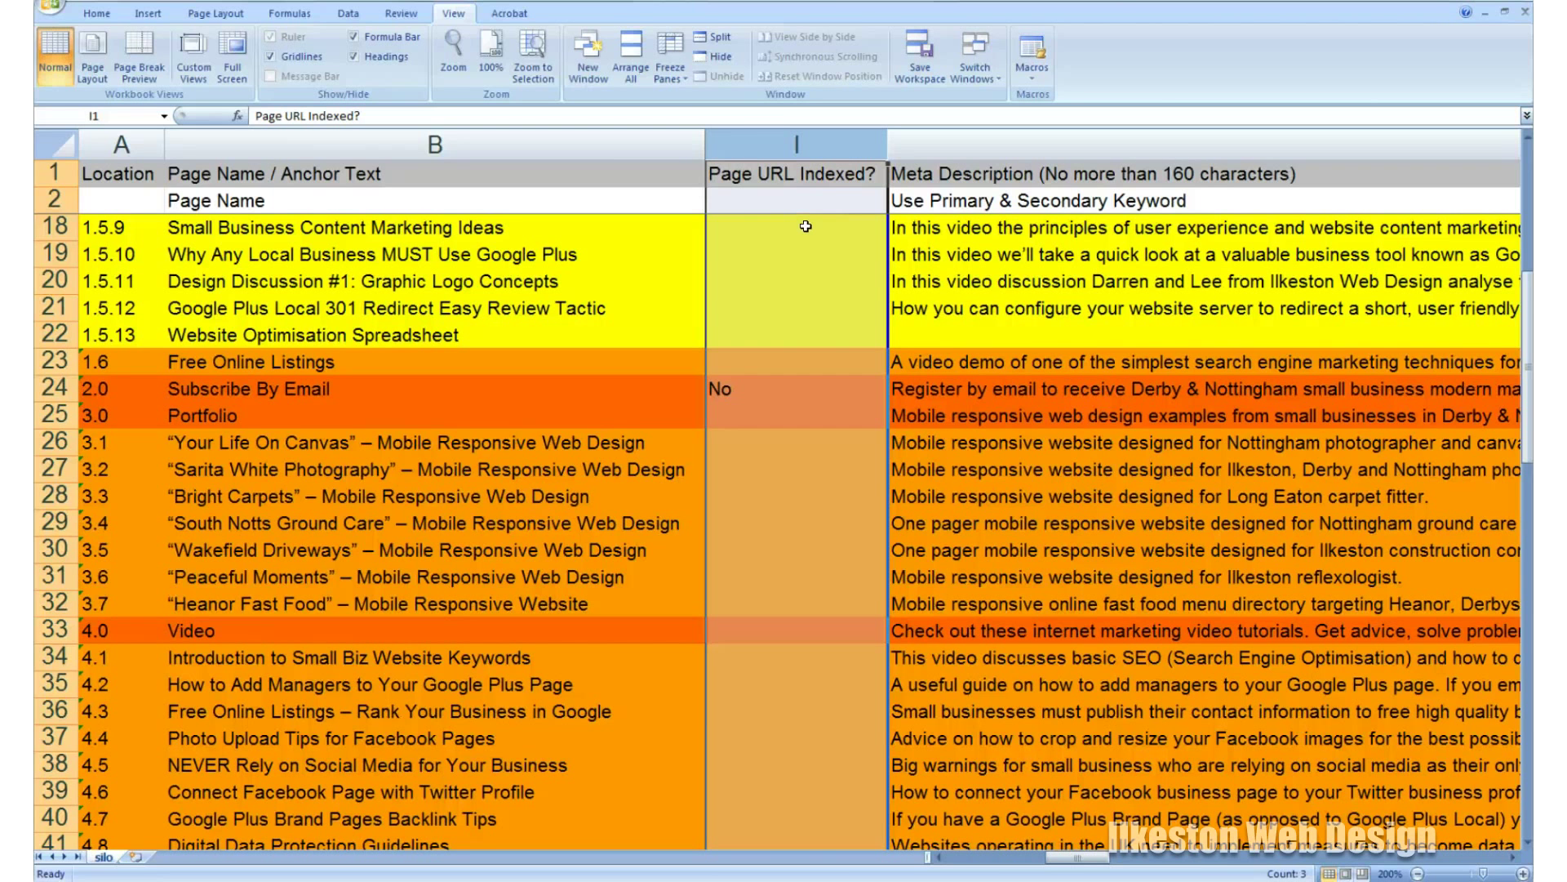
left_click(760, 206)
left_click(742, 390)
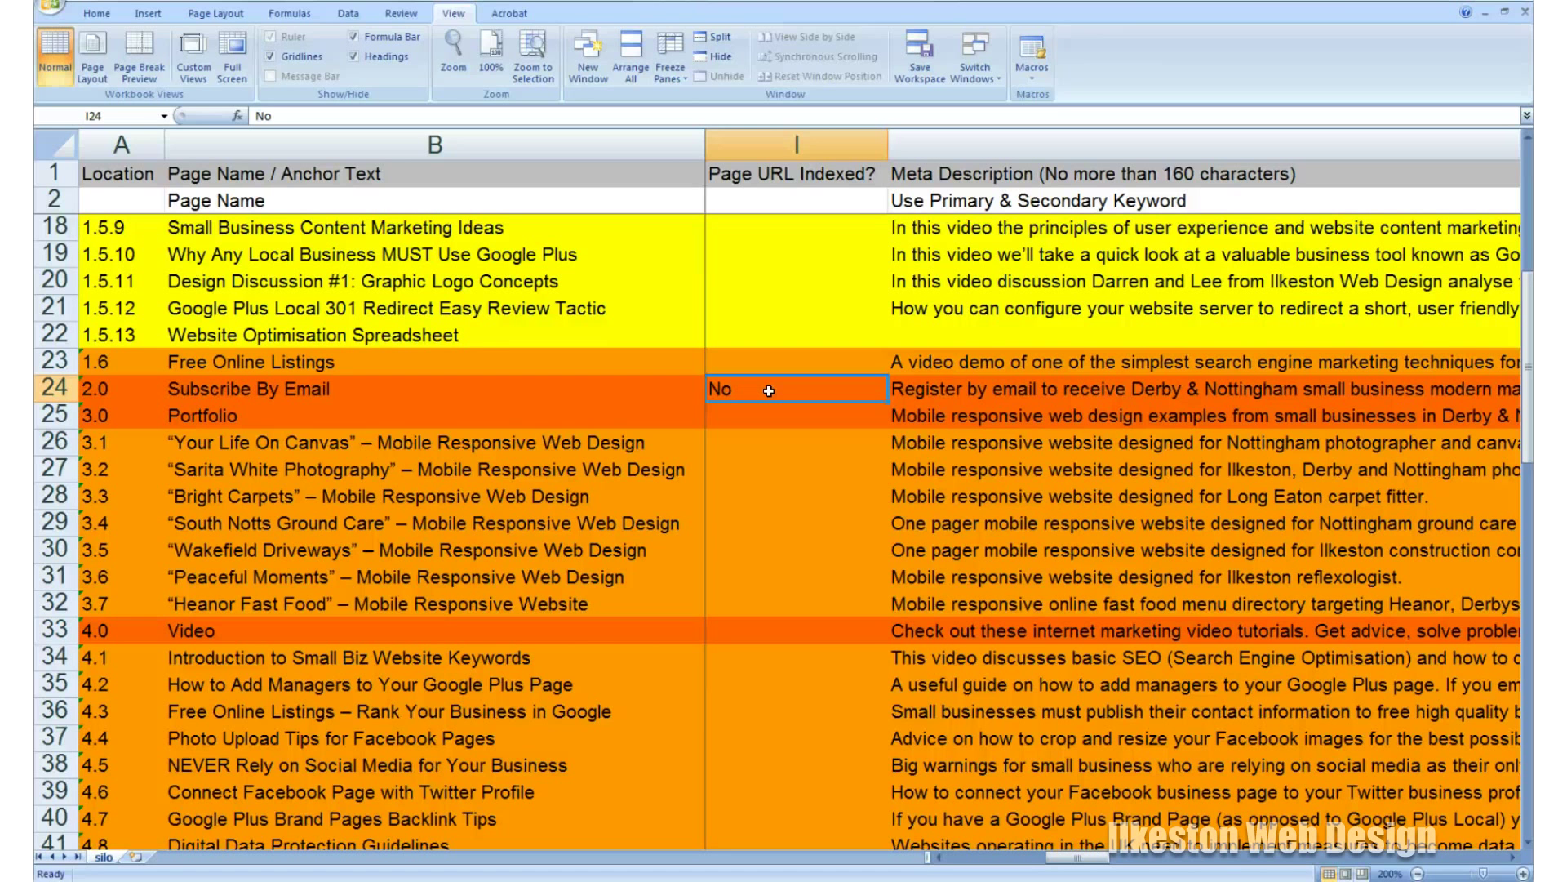
Hide the Page URL Indexed? column, then briefly hide and restore the Meta Description column
key("ctrl+0")
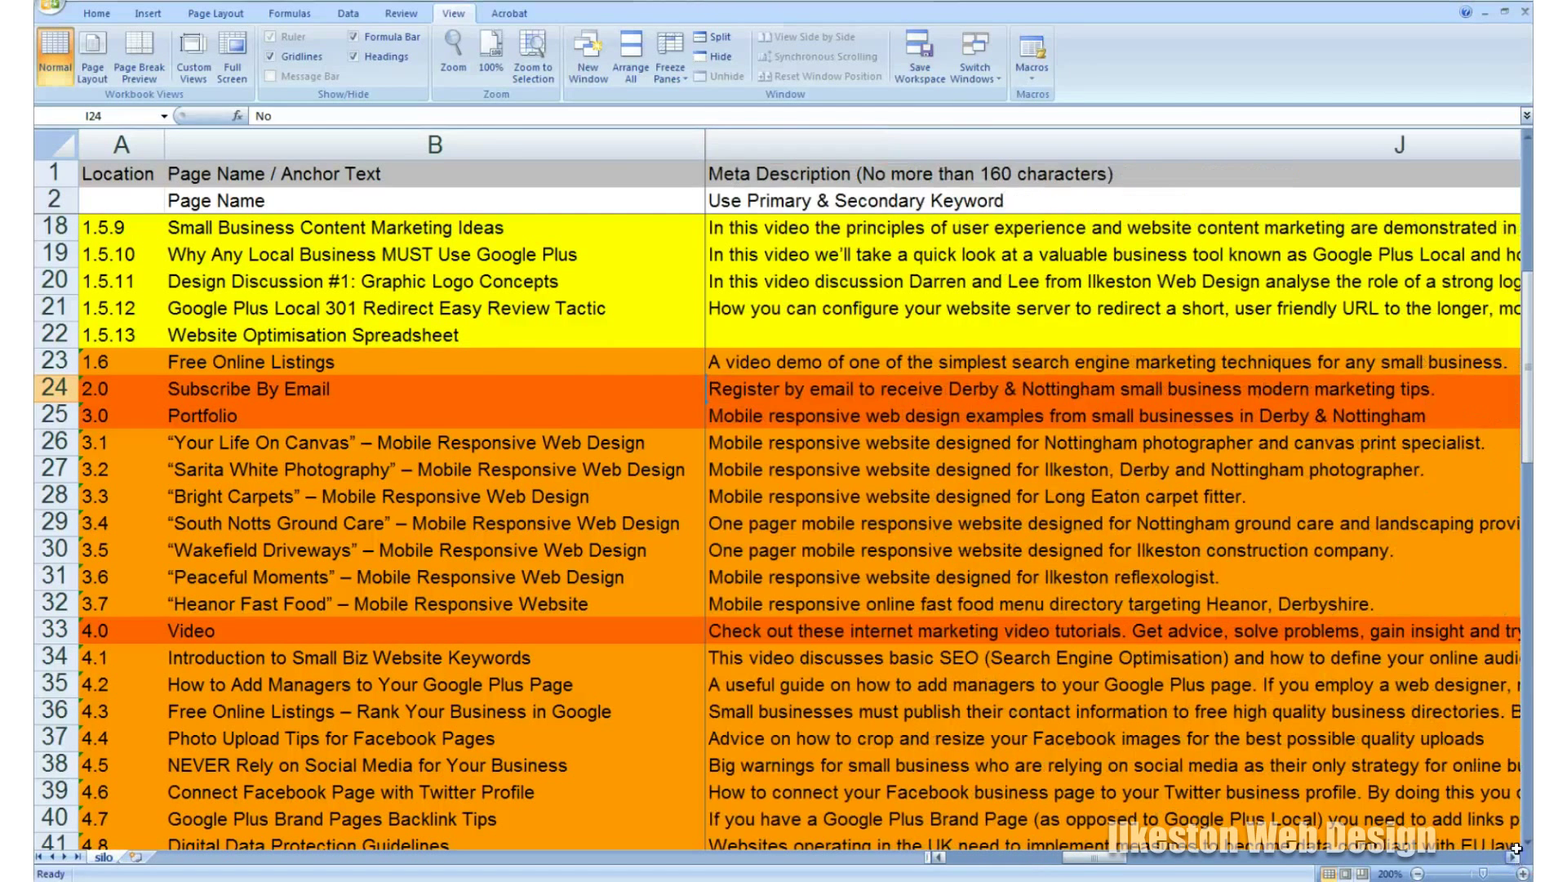
left_click(850, 178)
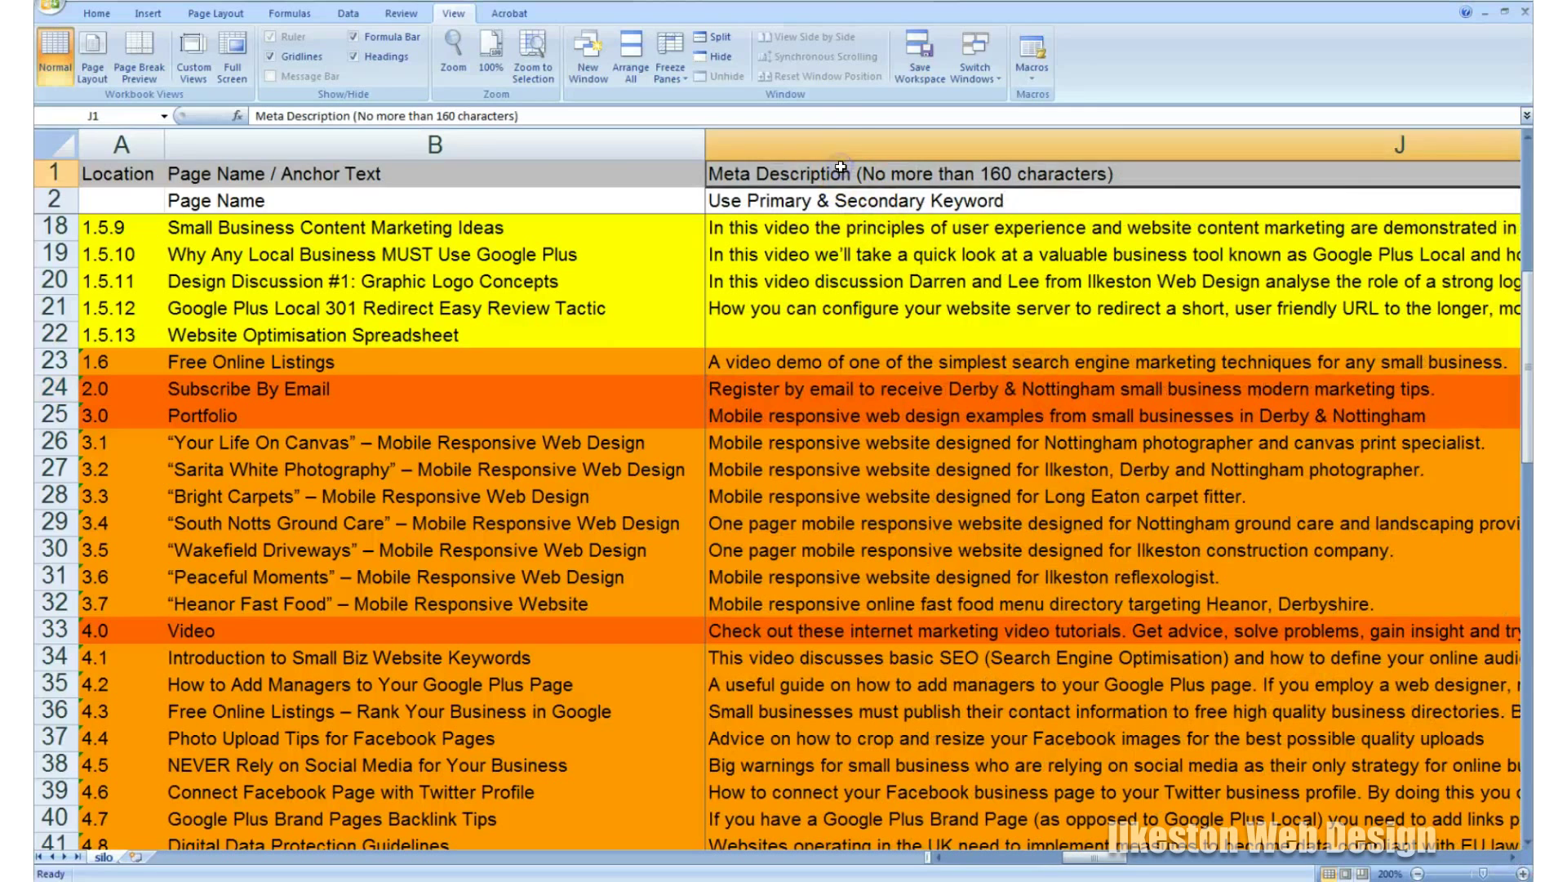
left_click(840, 144)
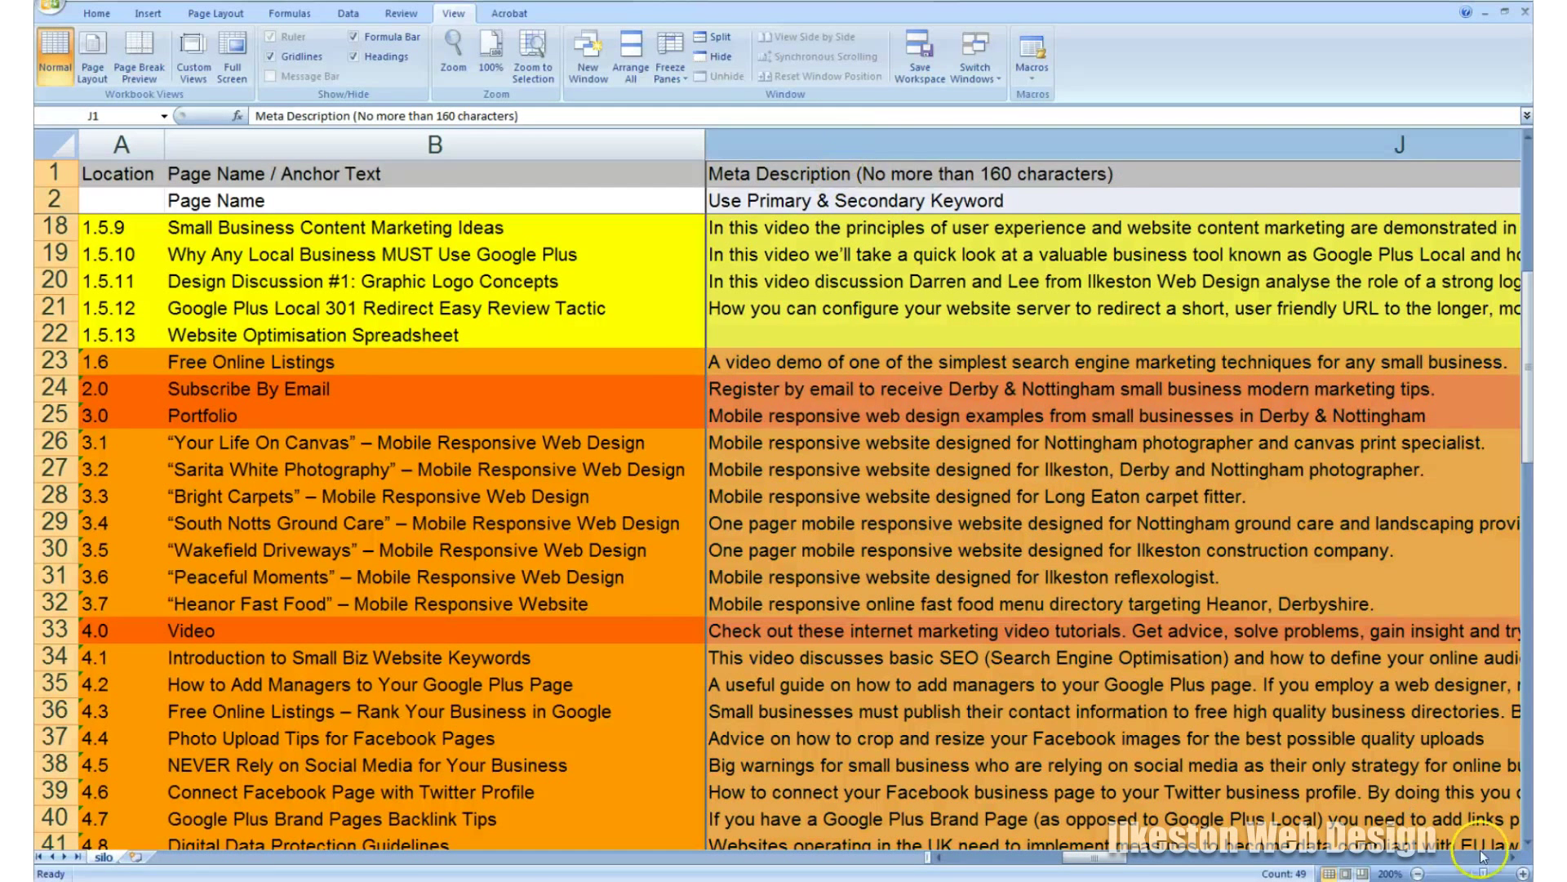
key("ctrl+0")
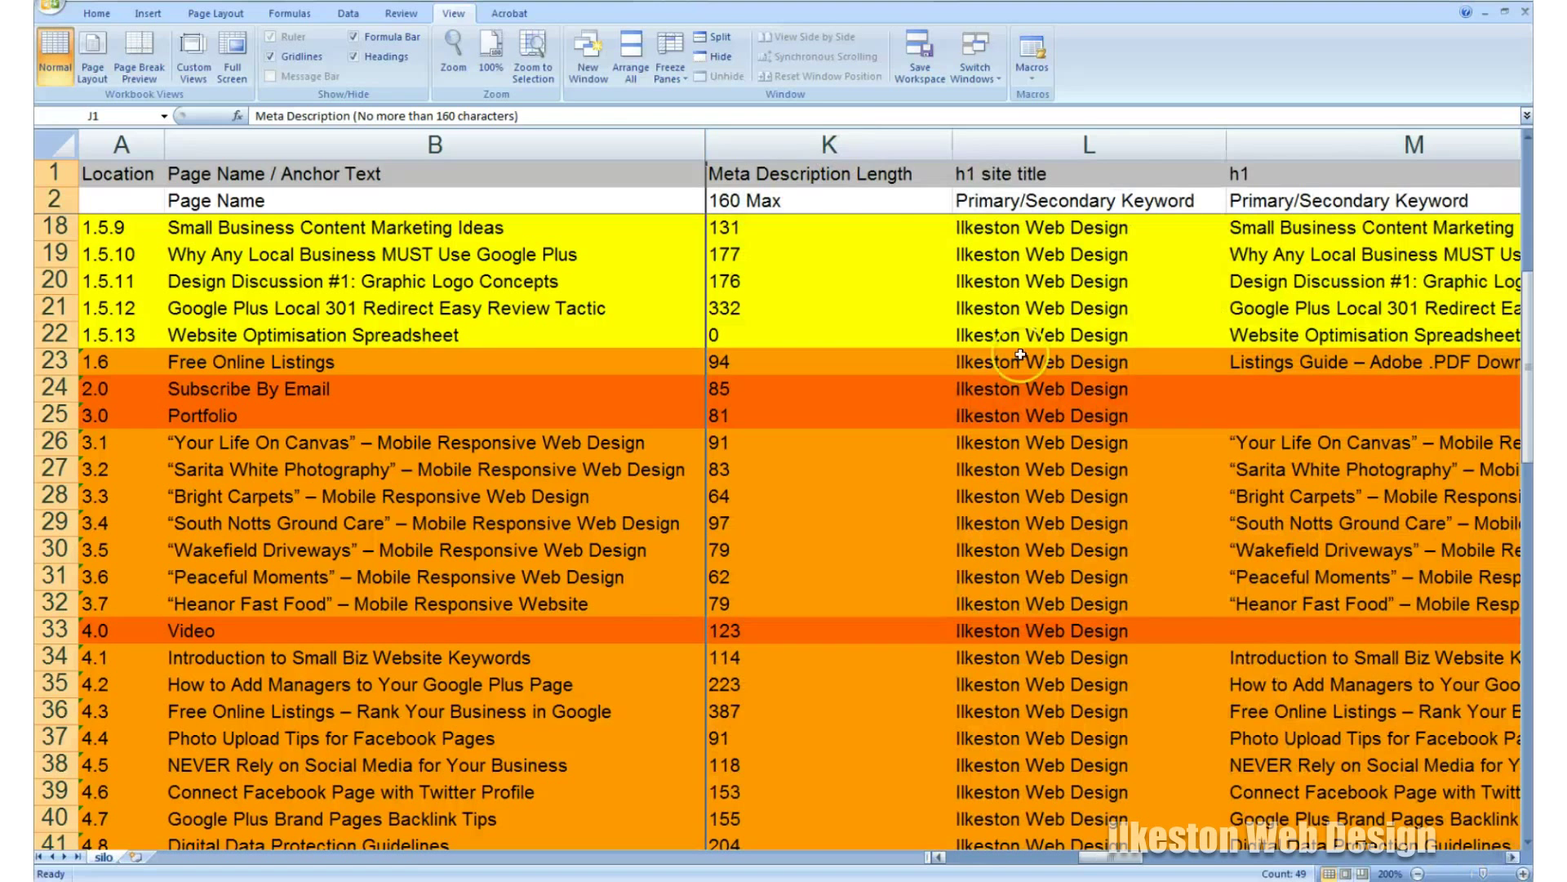
left_click(814, 145)
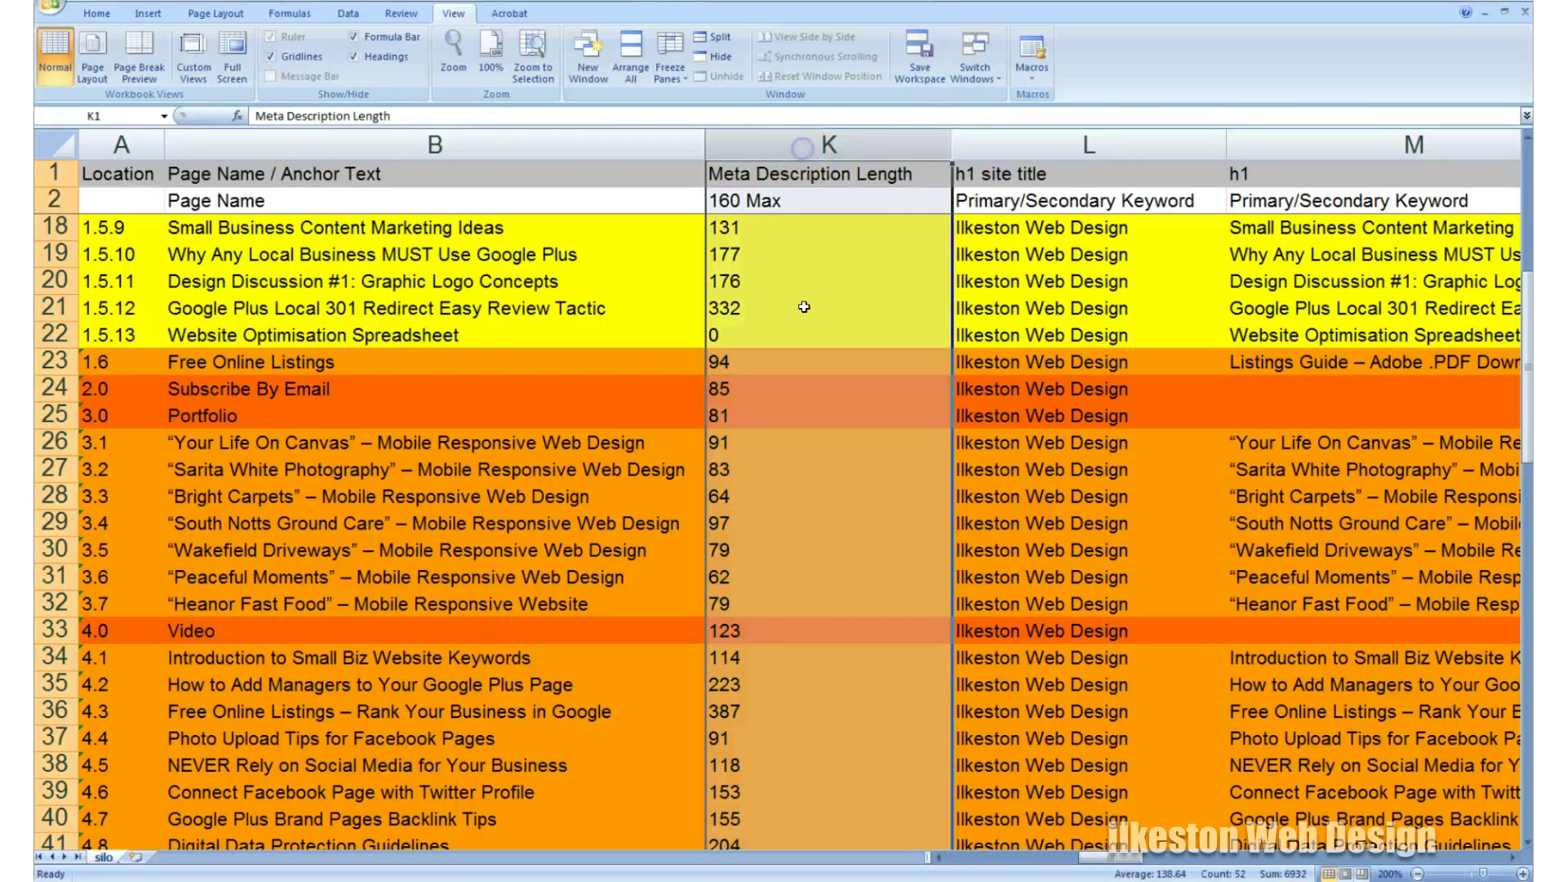
key("ctrl+z")
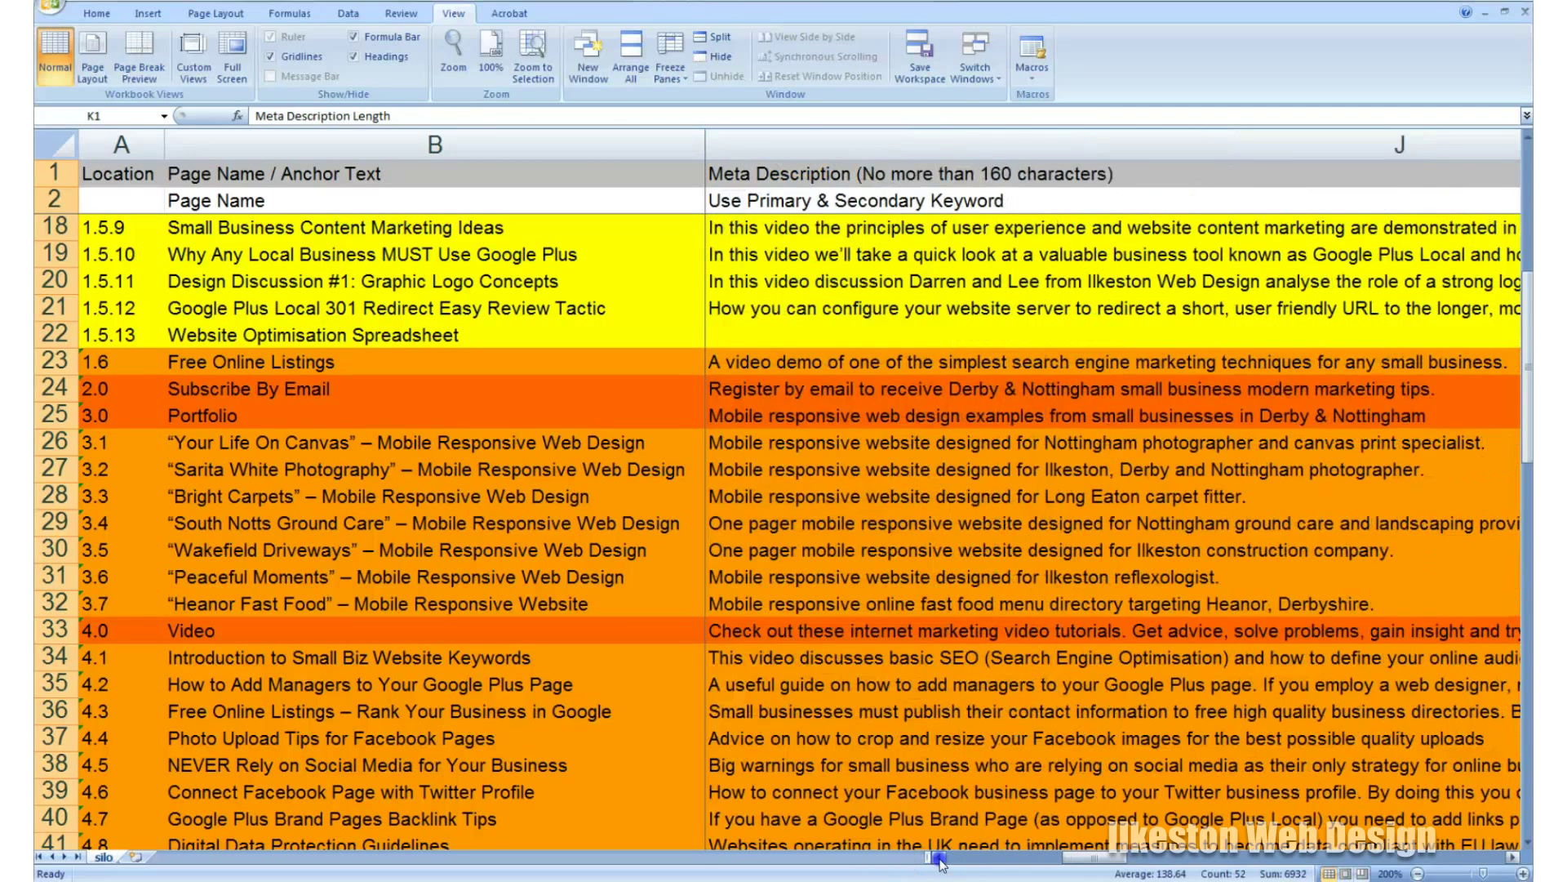
Read the full meta descriptions for rows 18–21, Free Online Listings and Subscribe By Email
left_click(815, 234)
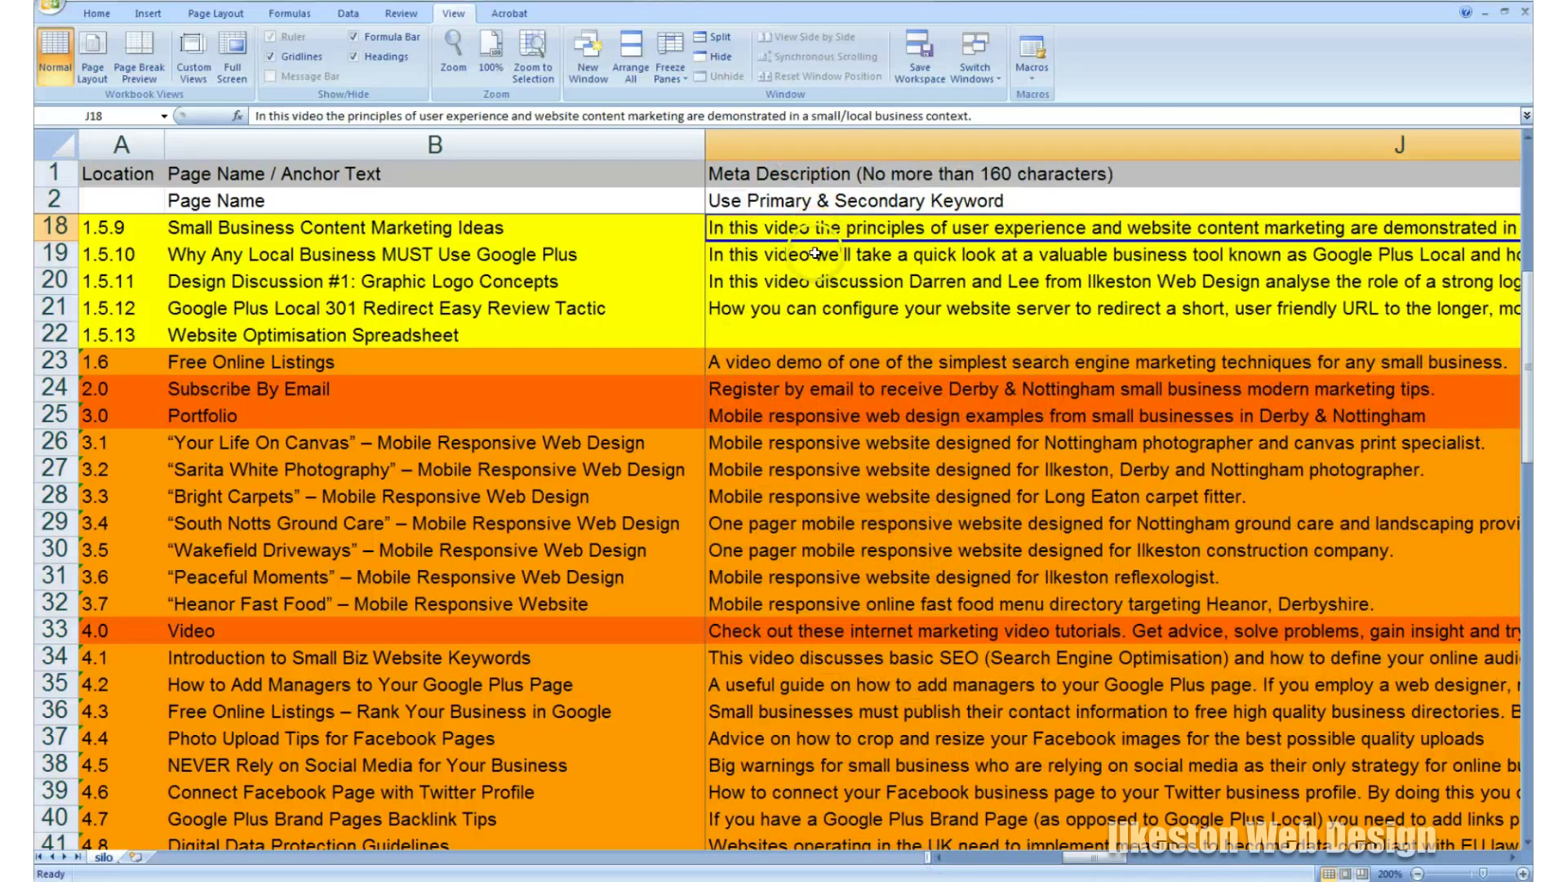
left_click(812, 254)
left_click(810, 282)
left_click(804, 308)
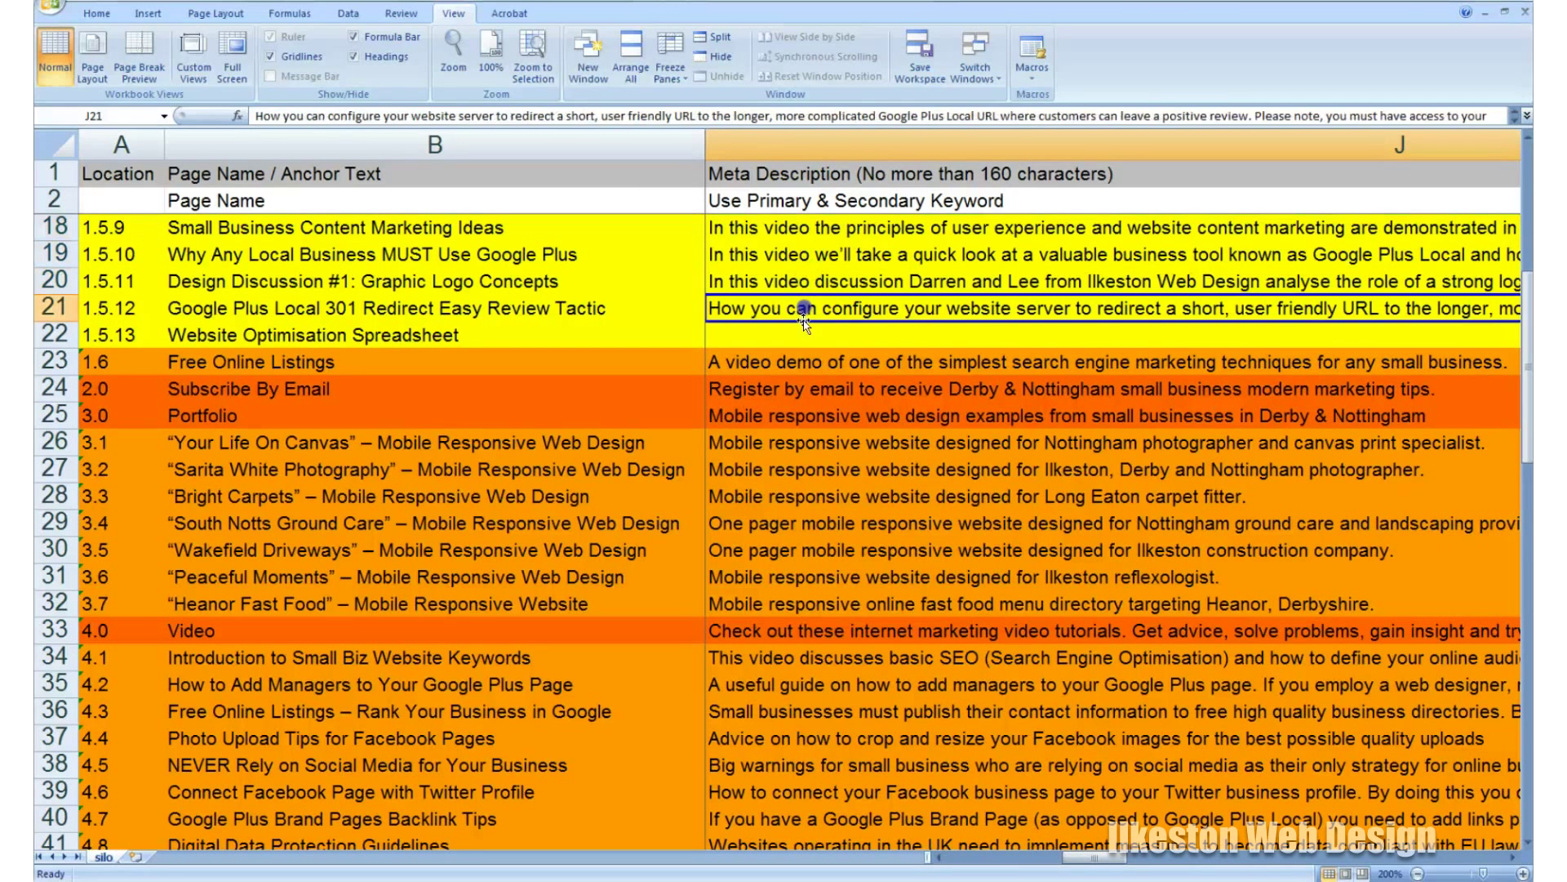
left_click(806, 364)
left_click(807, 385)
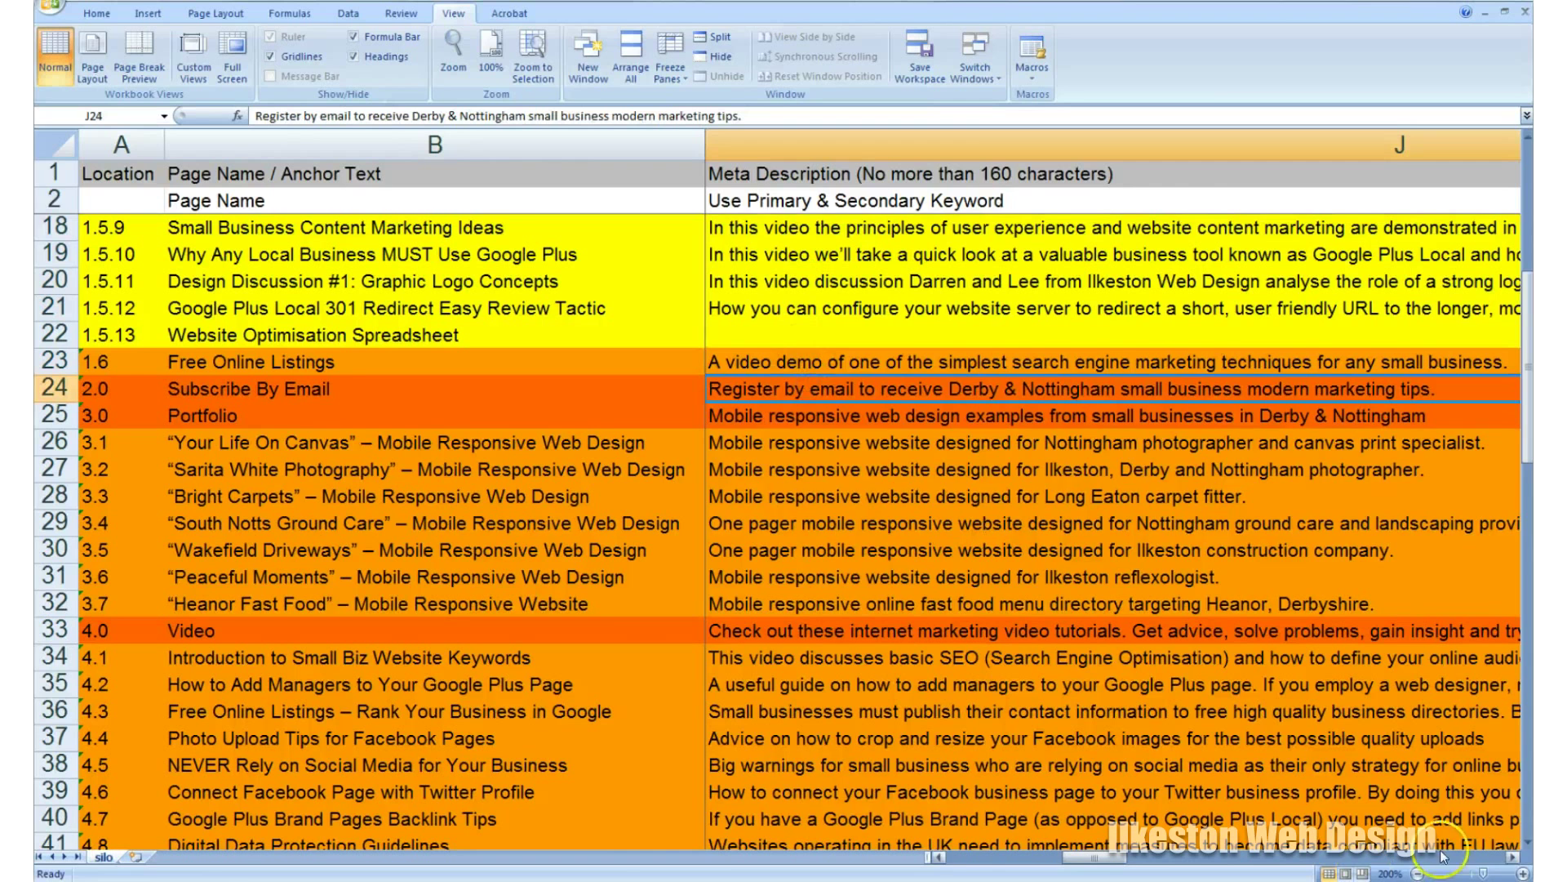
Hide the Meta Description column again, check K36's =LEN(J36) length, and scroll back to the top
key("ctrl+y")
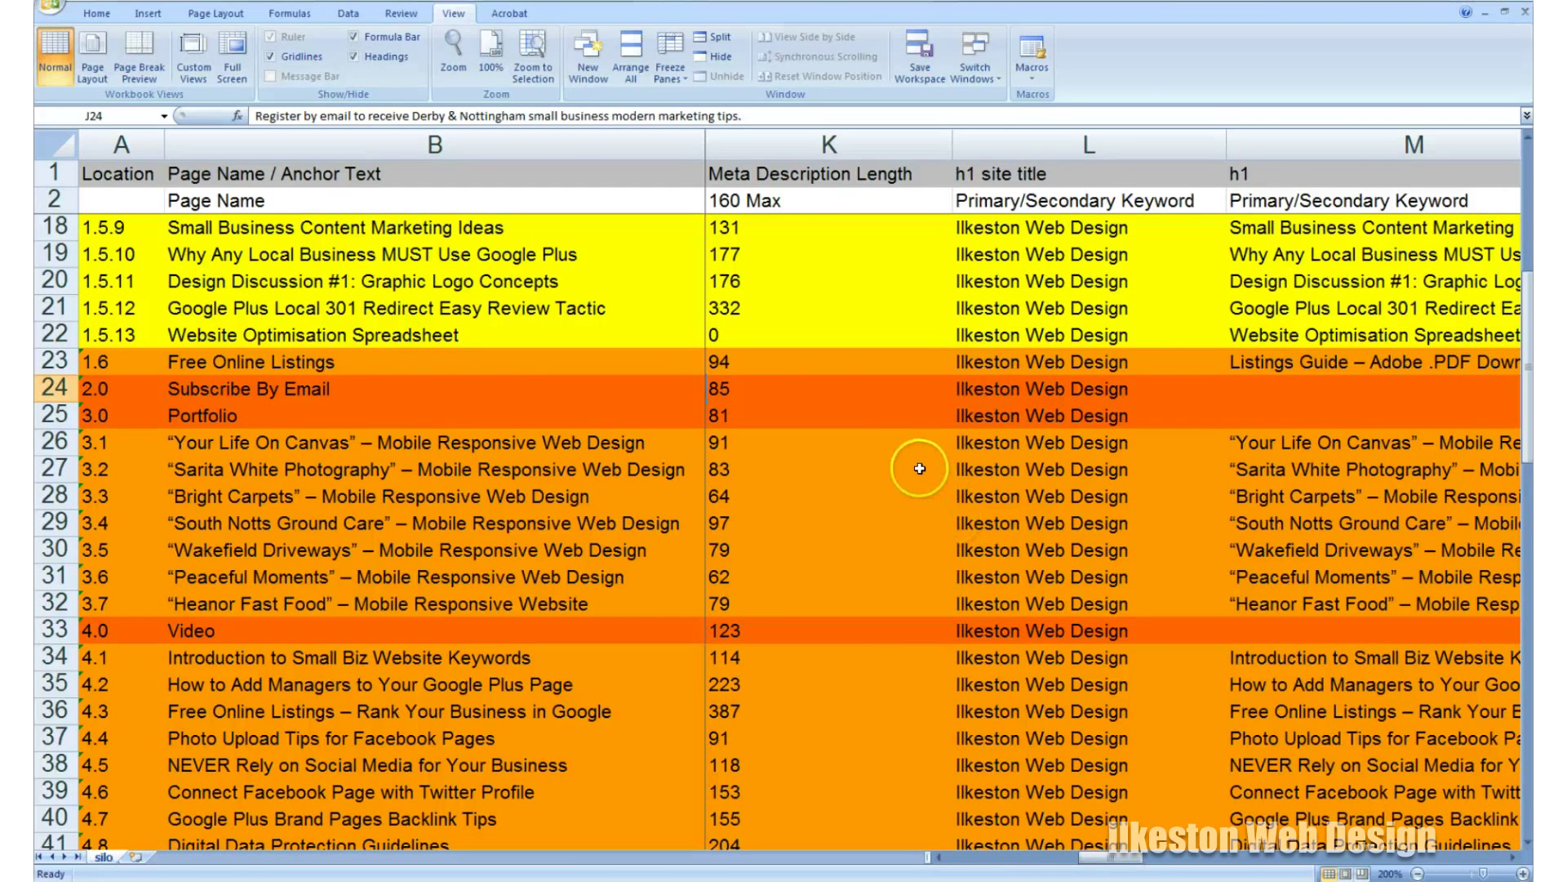
left_click(742, 713)
key("ctrl+z")
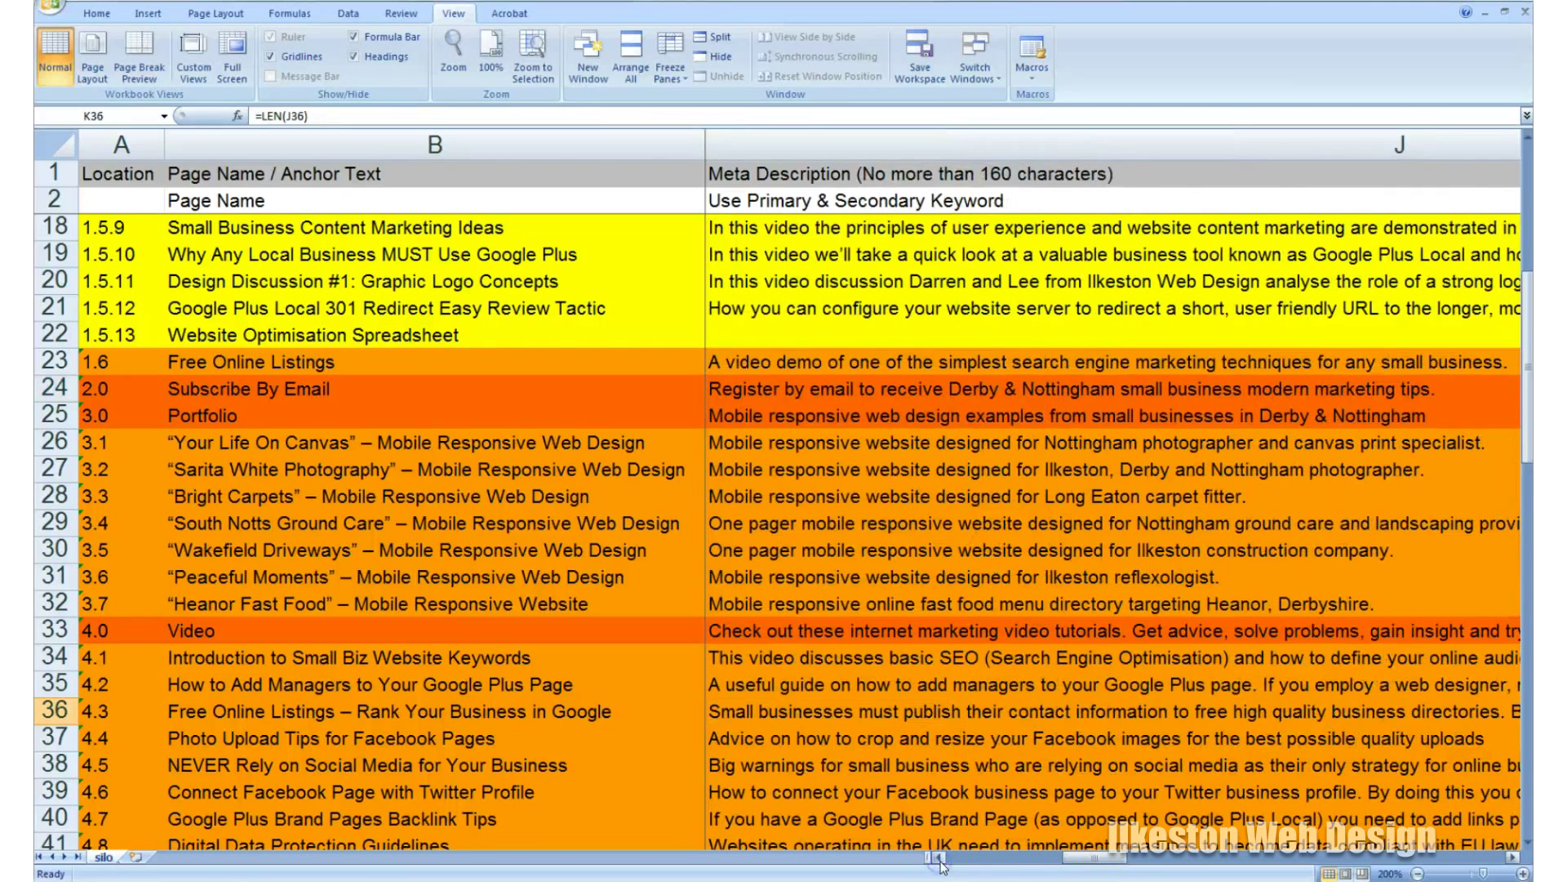
key("ctrl+y")
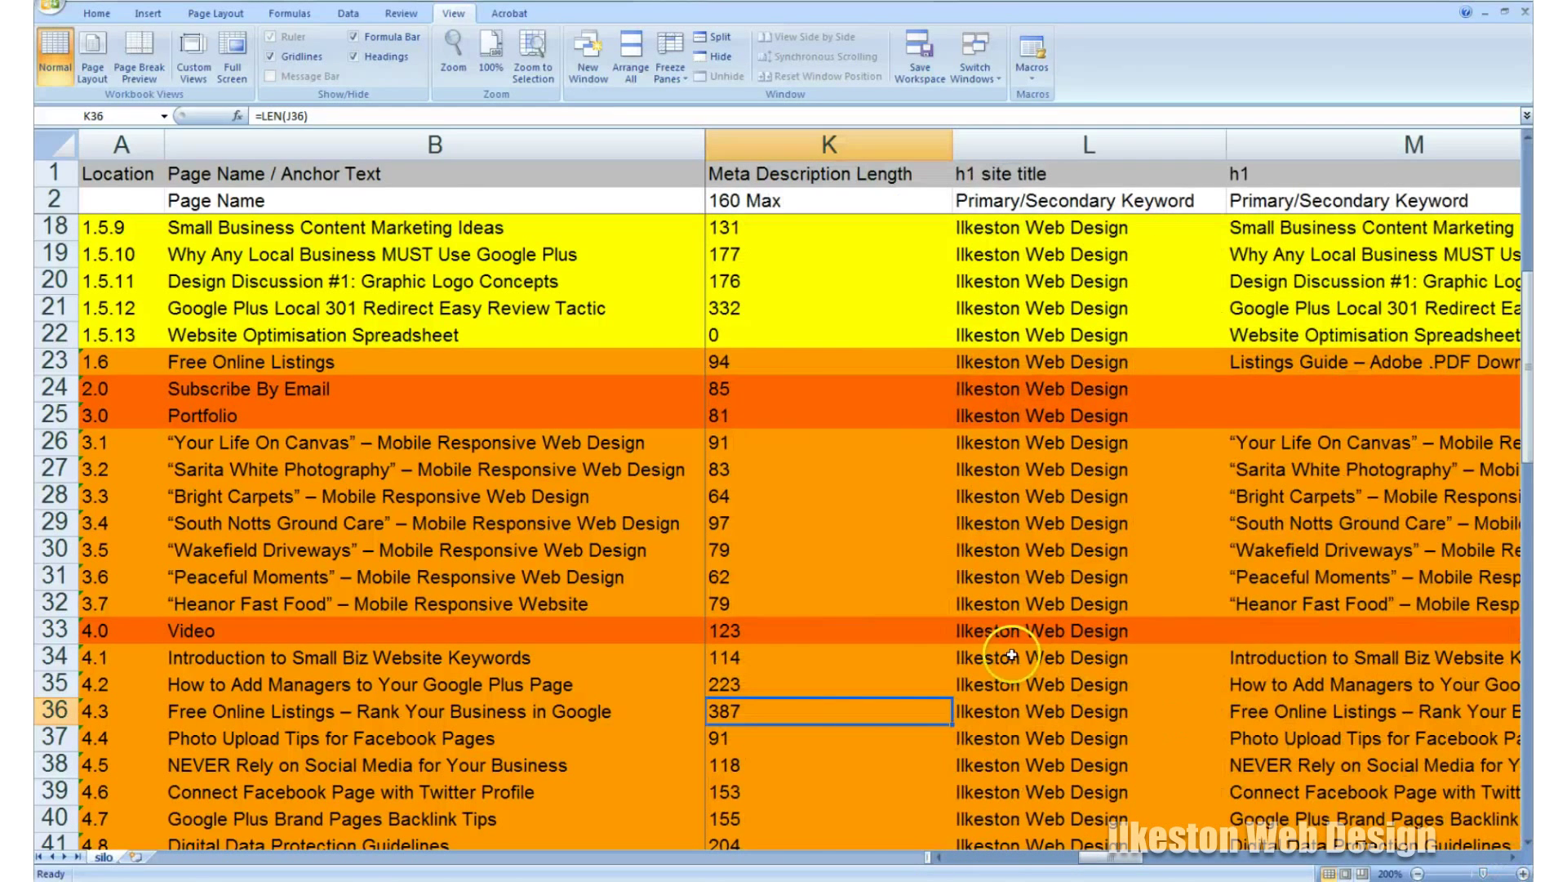
left_click_drag(1527, 323, 1527, 298)
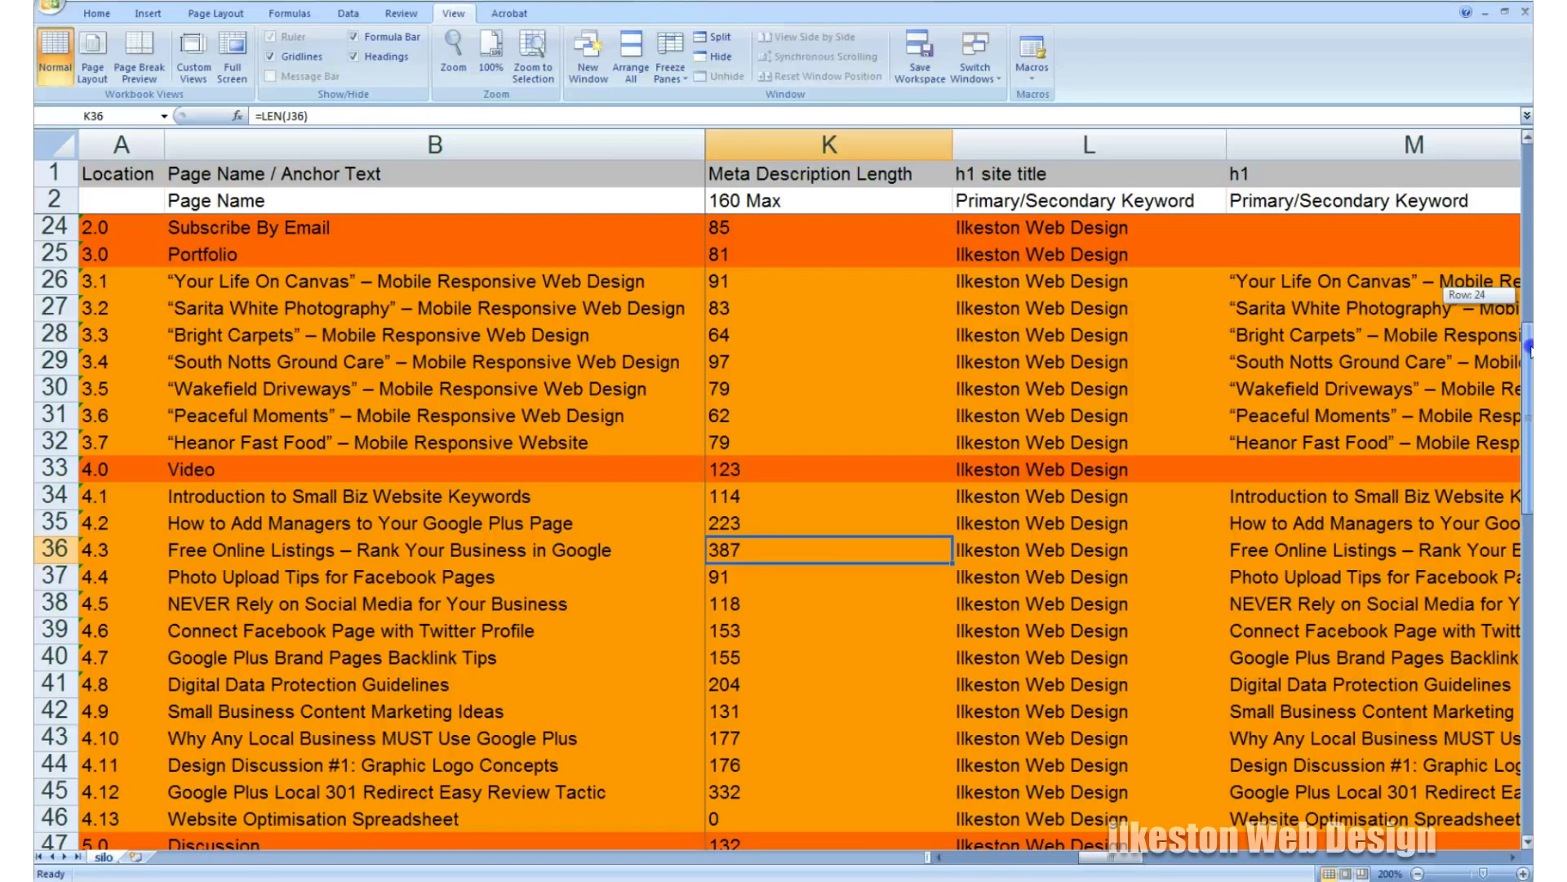
left_click_drag(1529, 342, 1529, 324)
Hide the Meta Description Length column
left_click(817, 174)
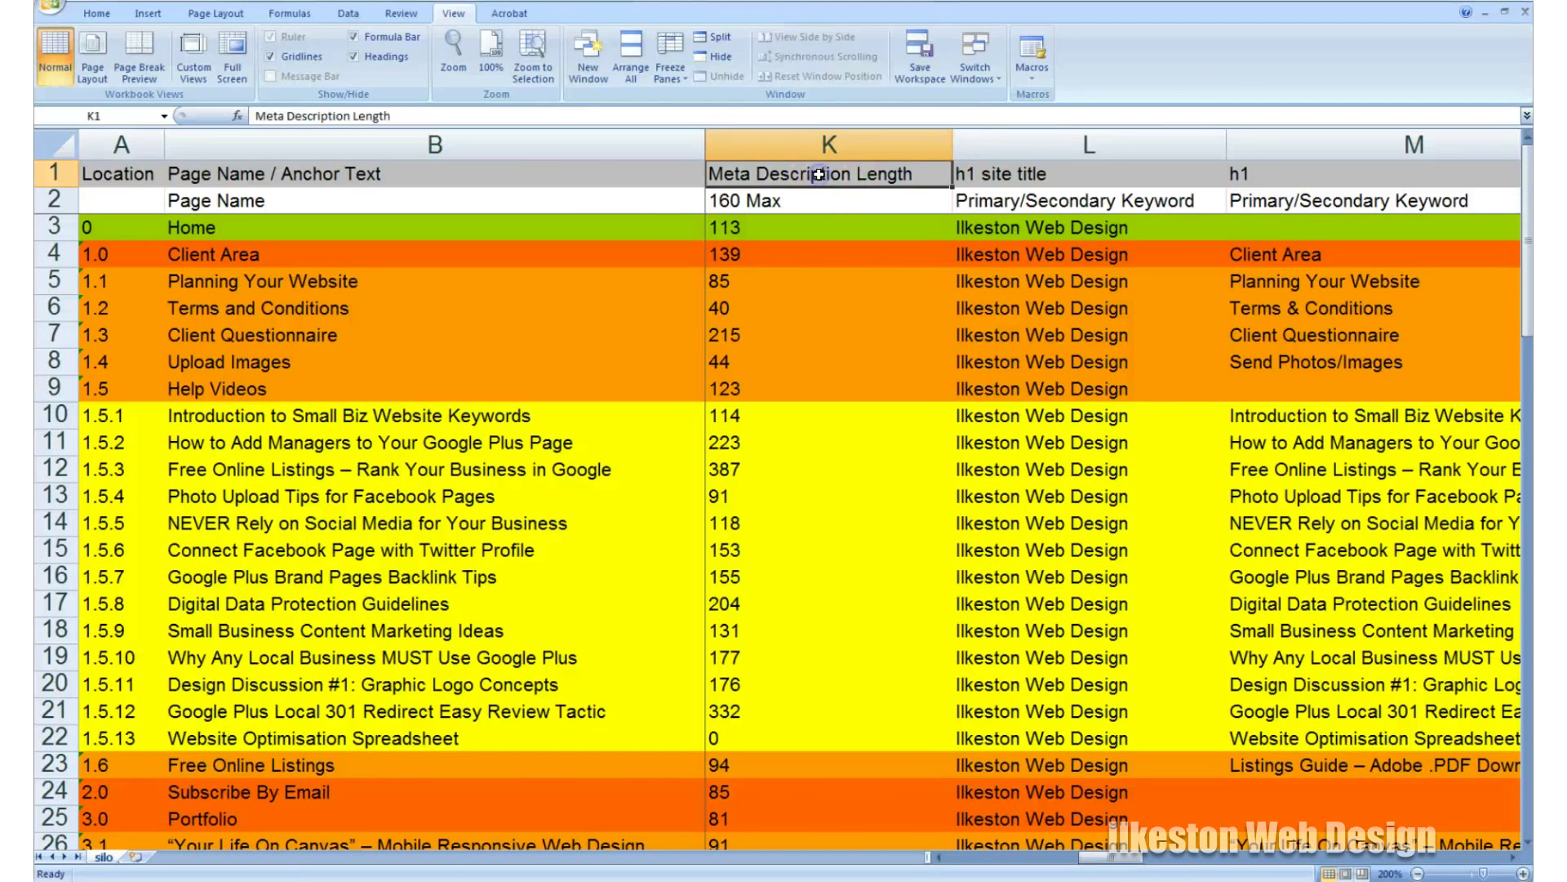
left_click(814, 146)
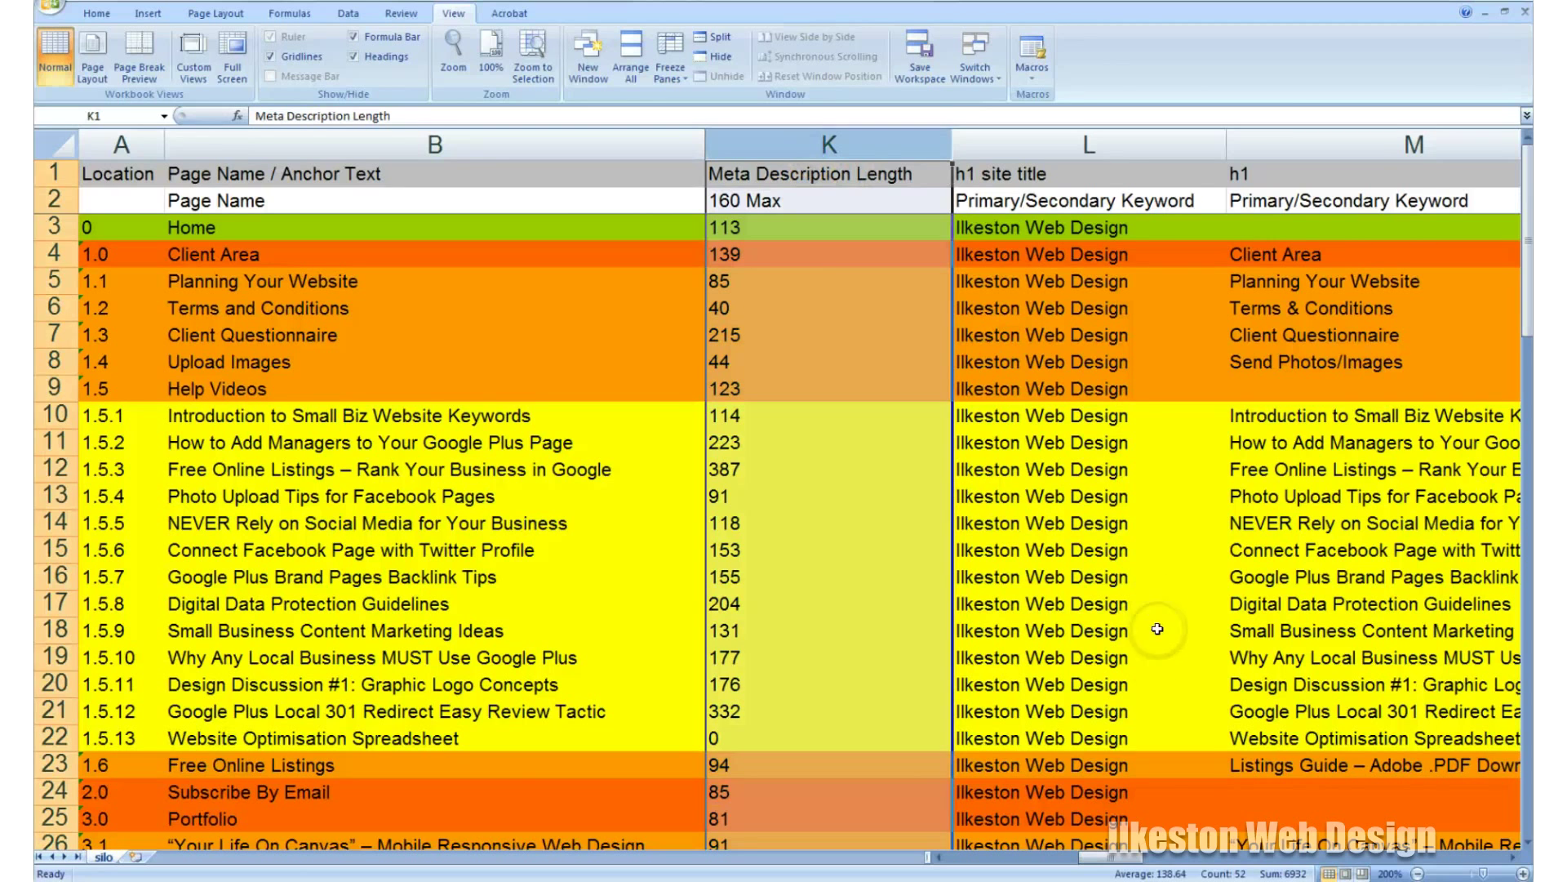
key("ctrl+0")
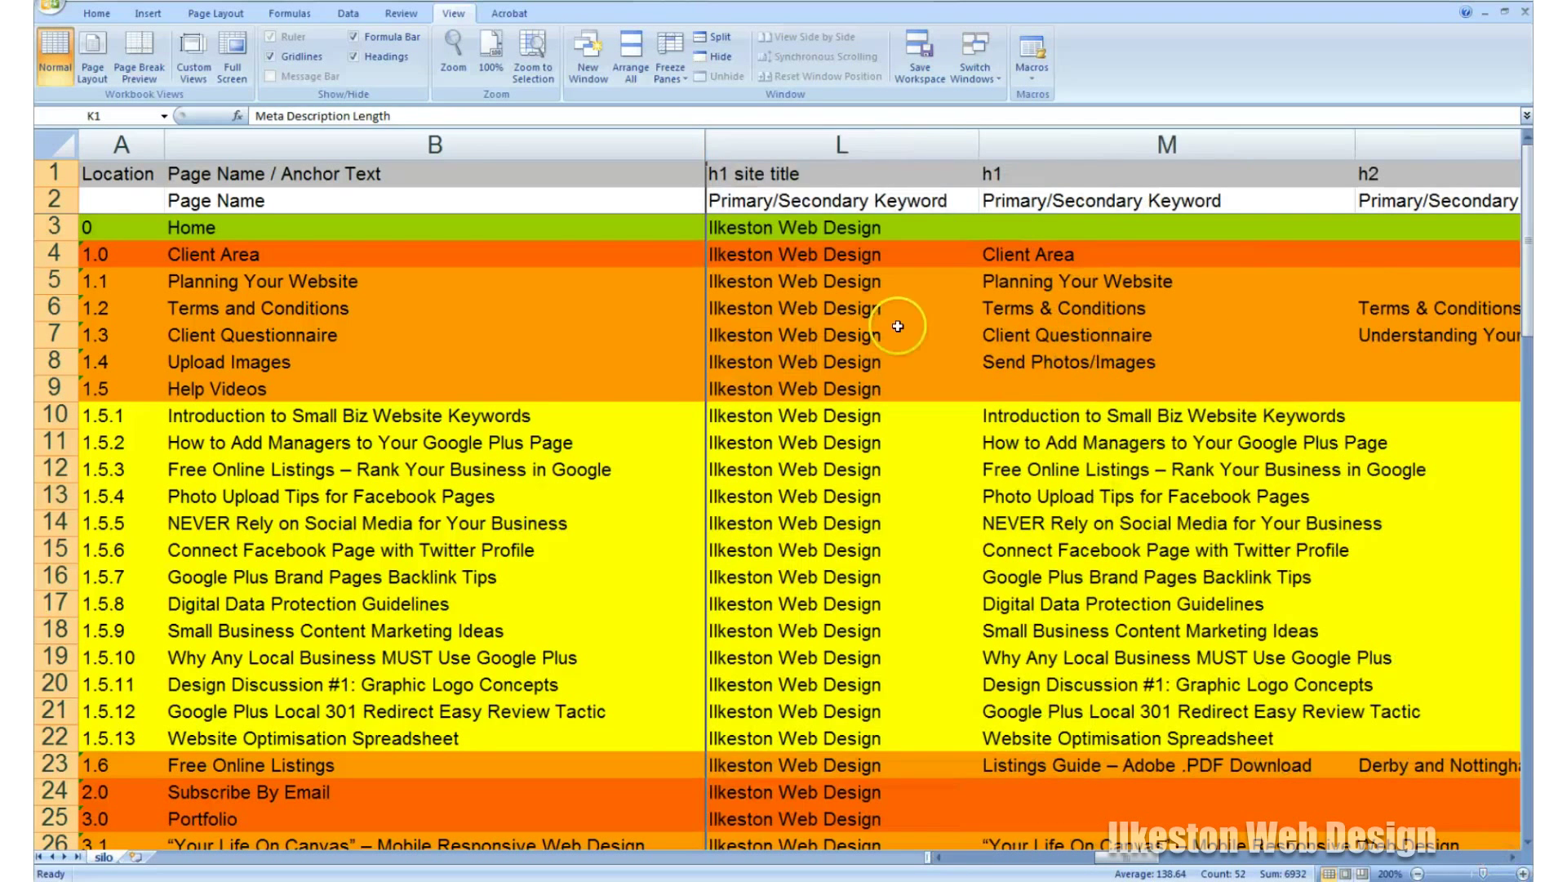
Point out the h1 site title and h1 columns now beside the page names
left_click(1118, 144)
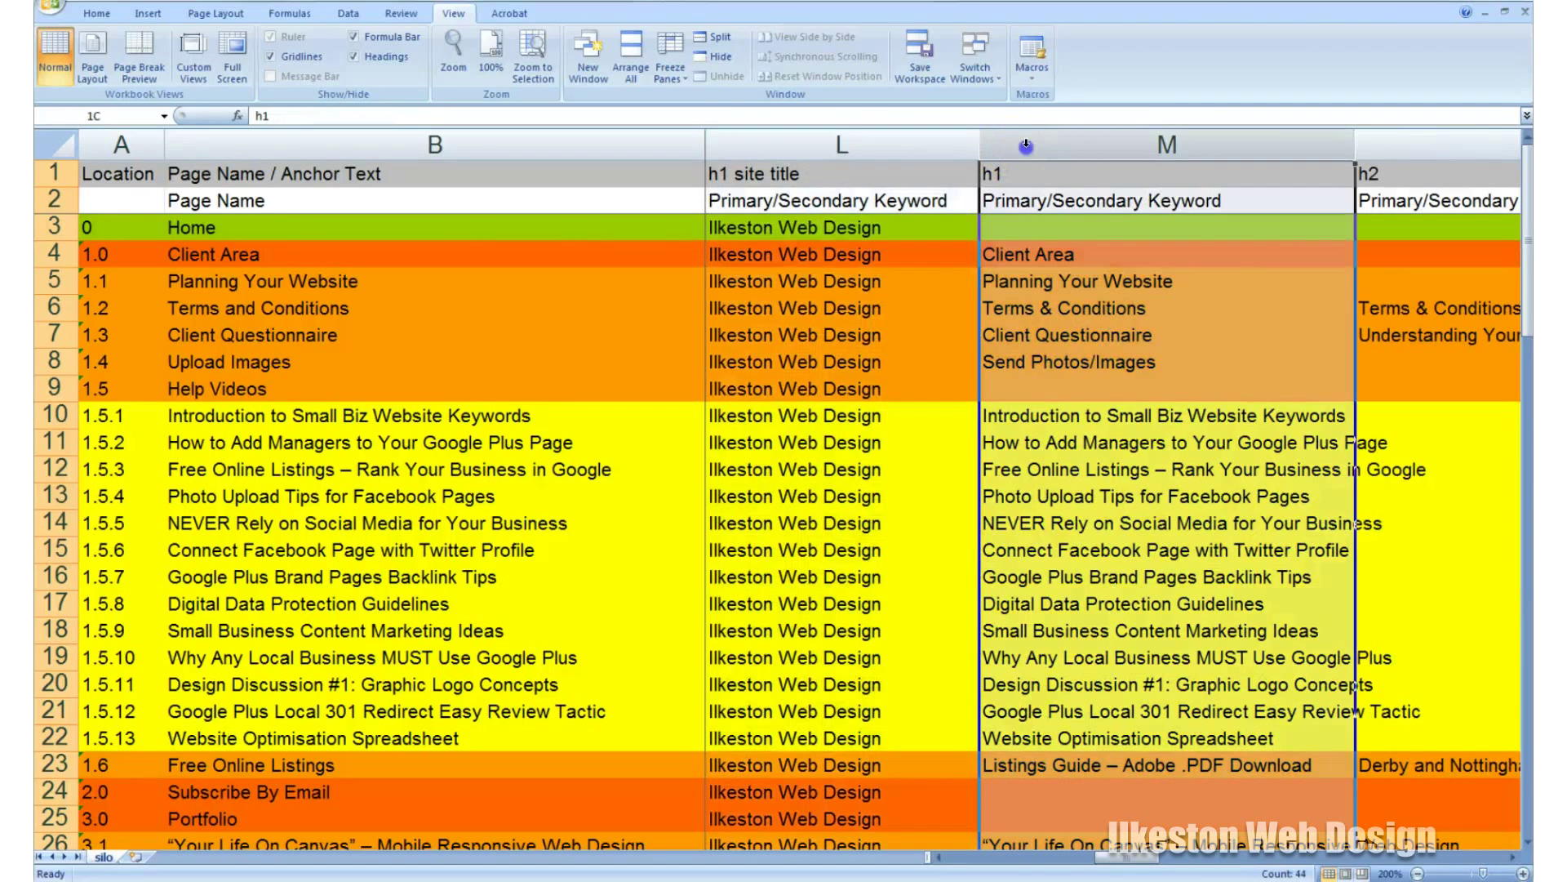
left_click(918, 142)
left_click_drag(1019, 138, 913, 140)
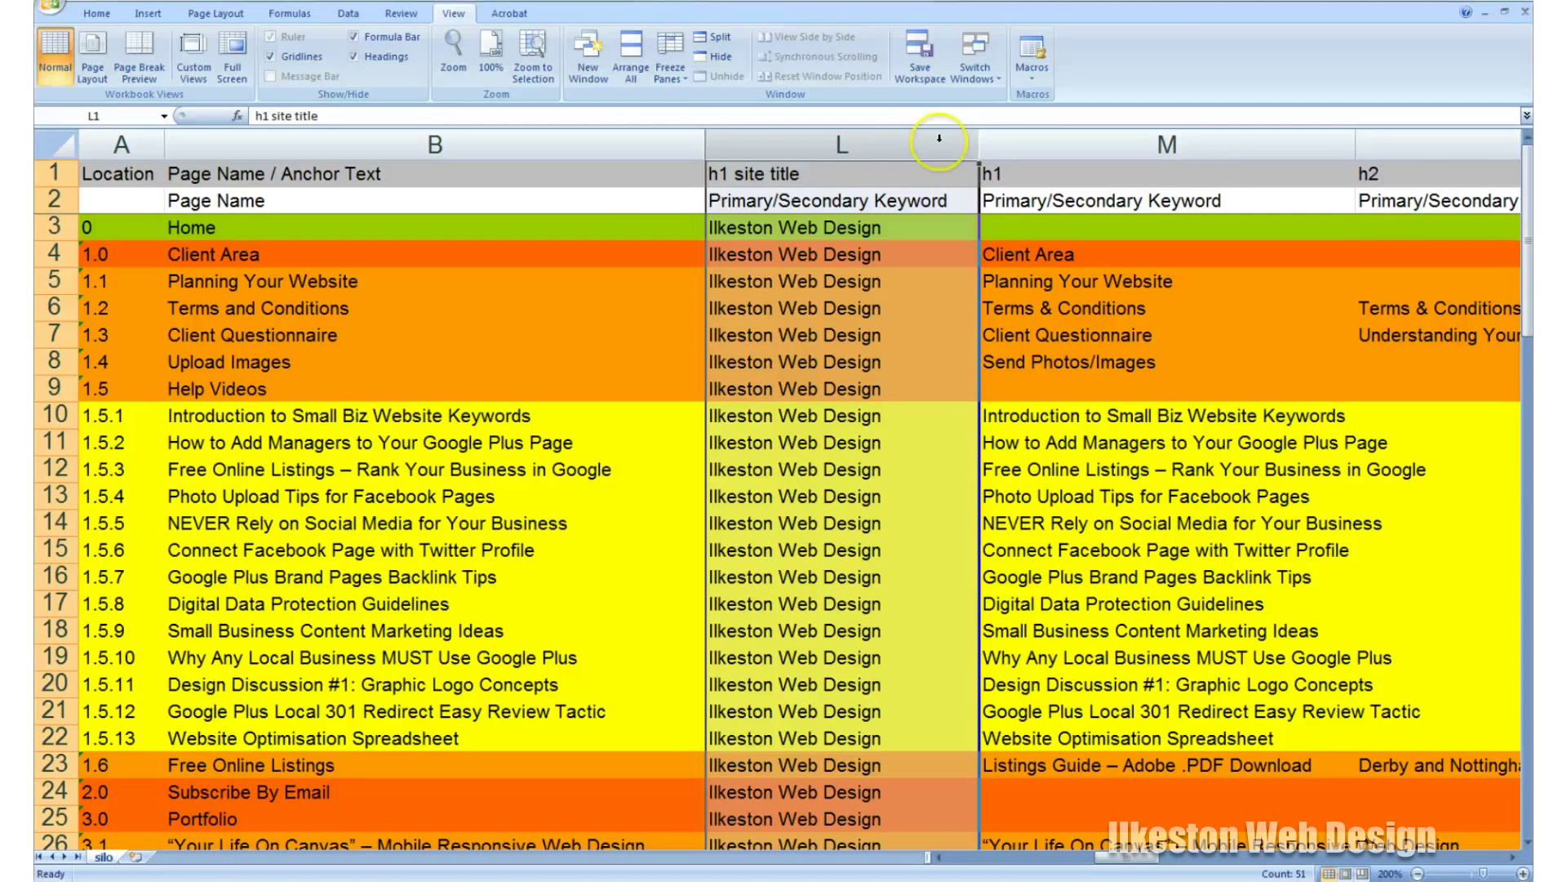
left_click(987, 136)
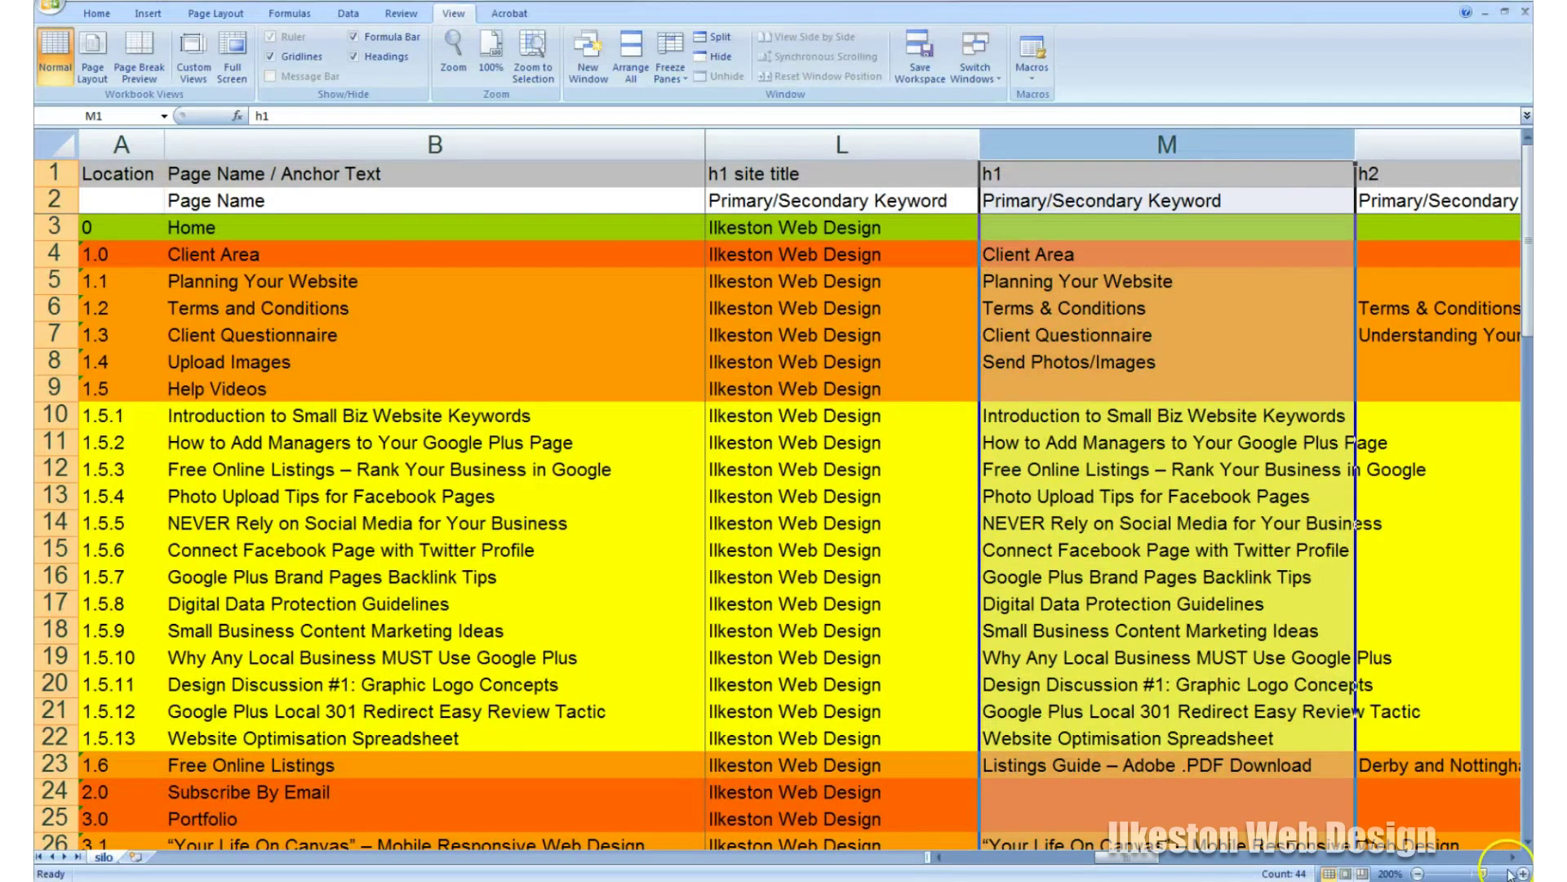
left_click(1510, 848)
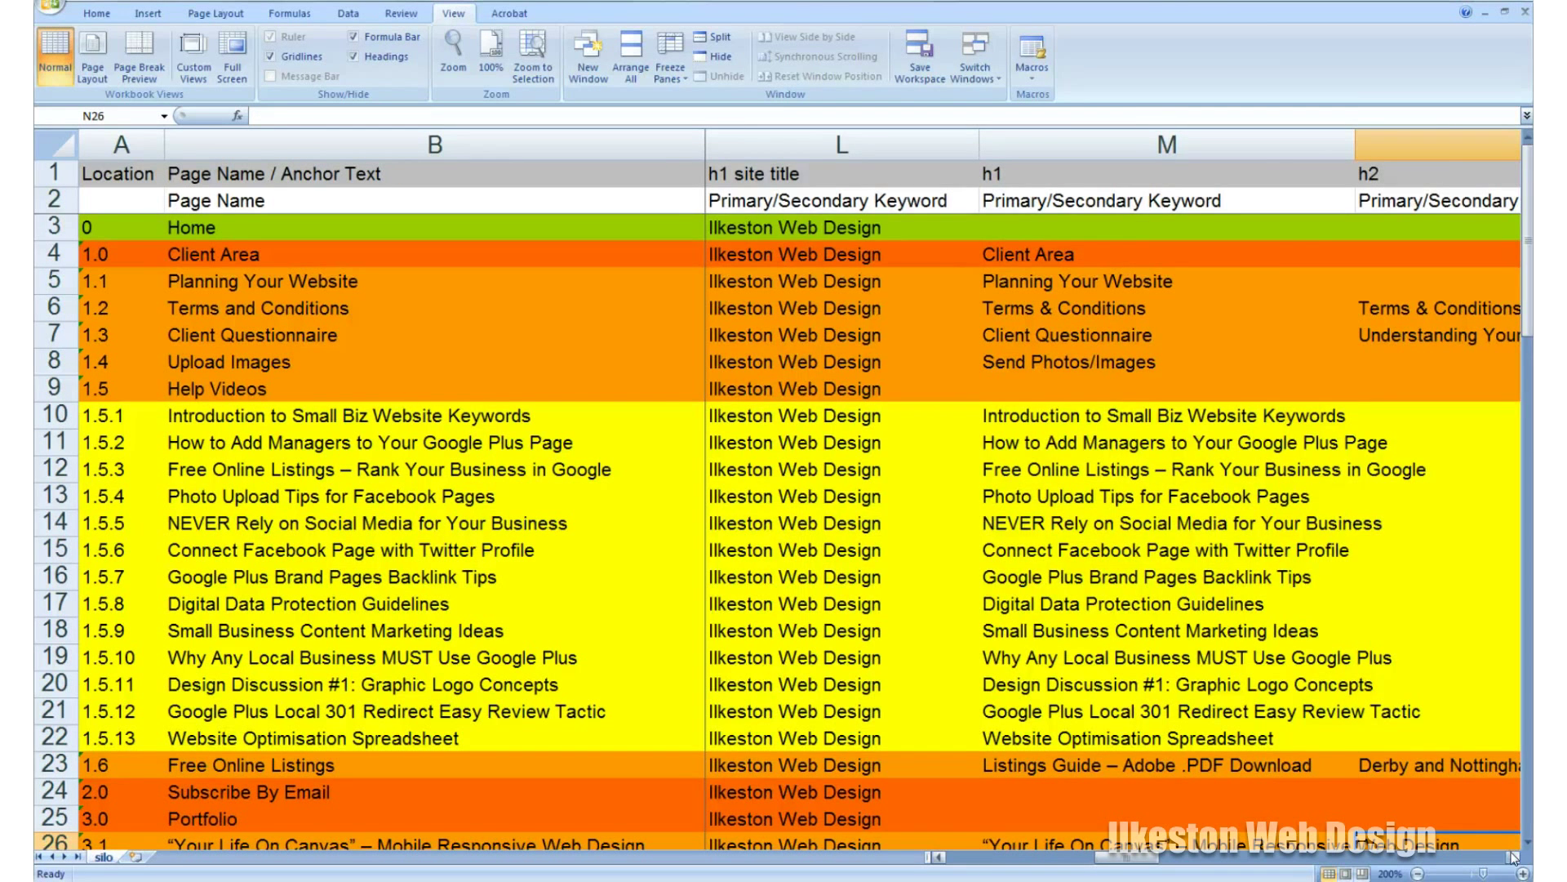
Scroll right past the h3 columns to bring the image file name columns into view
left_click(1513, 857)
left_click(1514, 857)
left_click(1513, 857)
left_click(1514, 857)
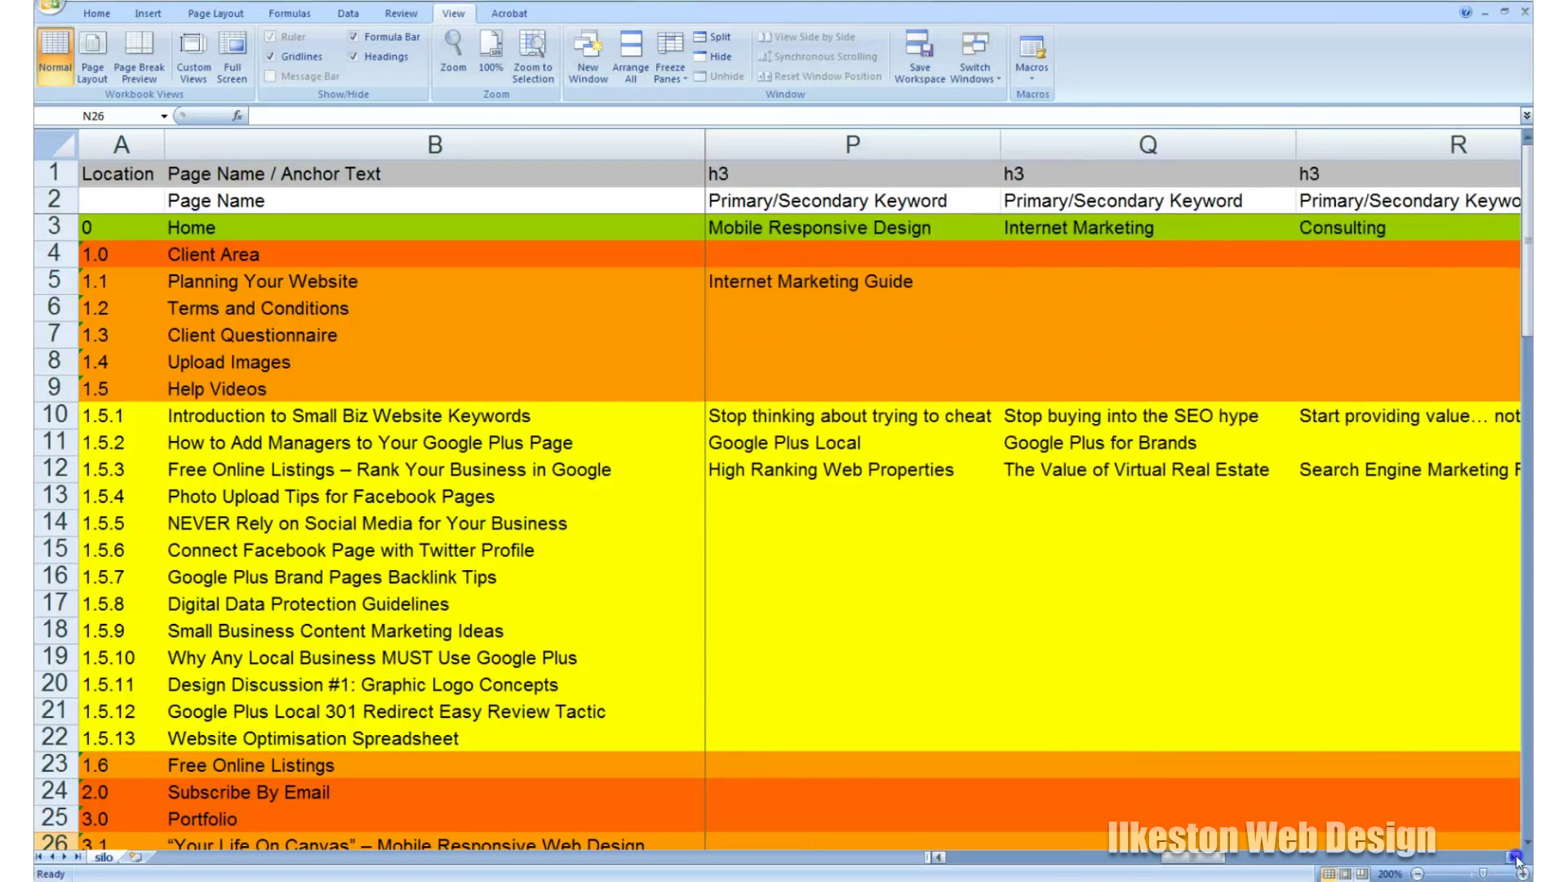
left_click(1514, 857)
left_click(1514, 857)
left_click(1513, 857)
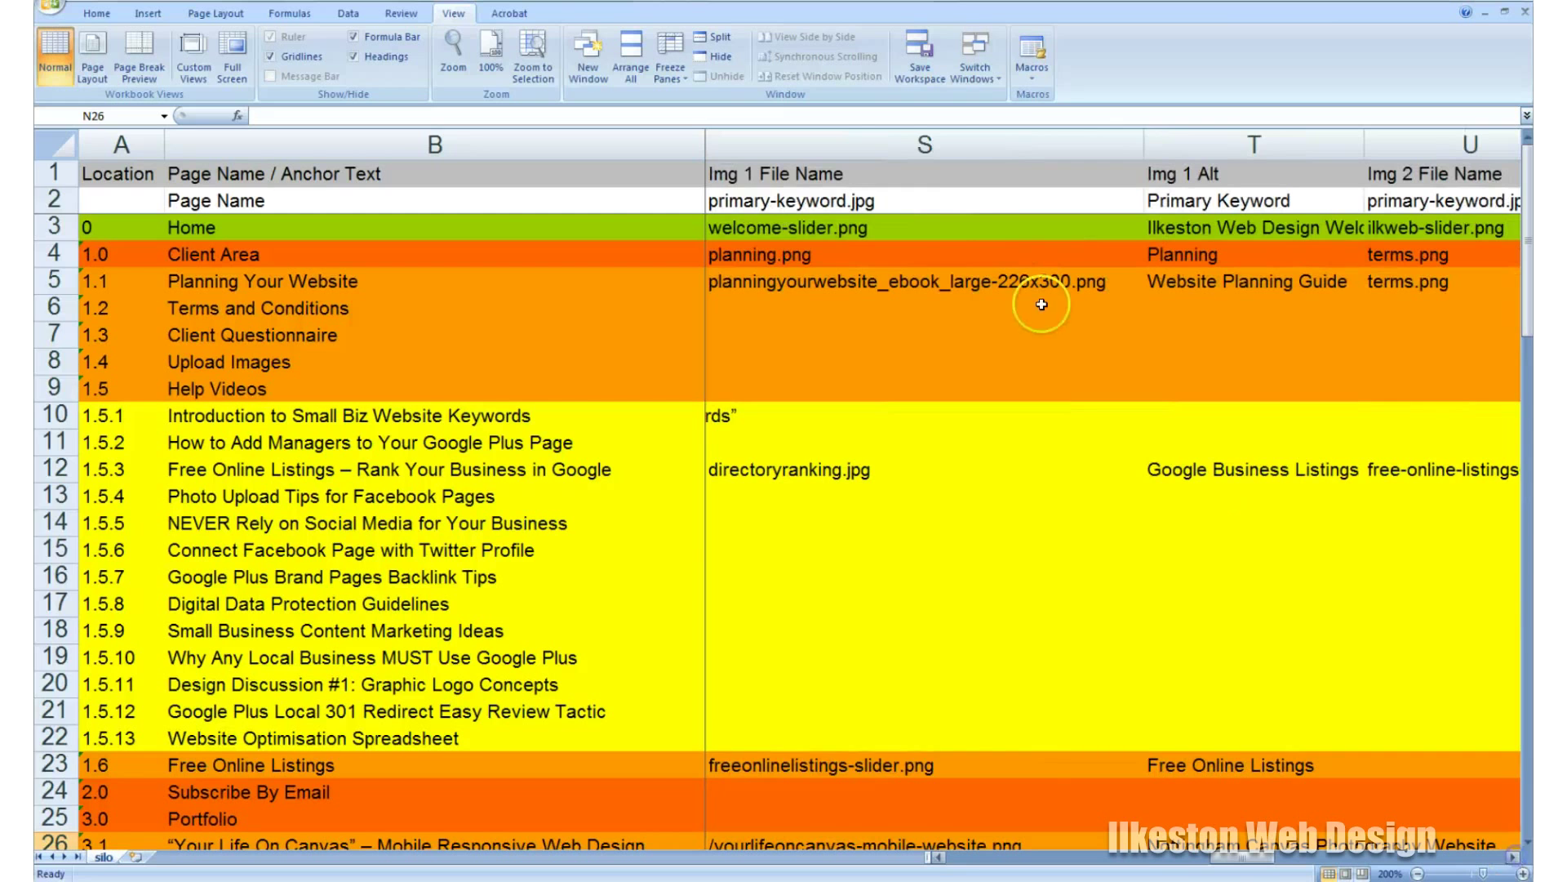
Point out Img 1 File Name (welcome-slider.png) and Img 1 Alt columns, then set zoom to 100%
left_click(937, 145)
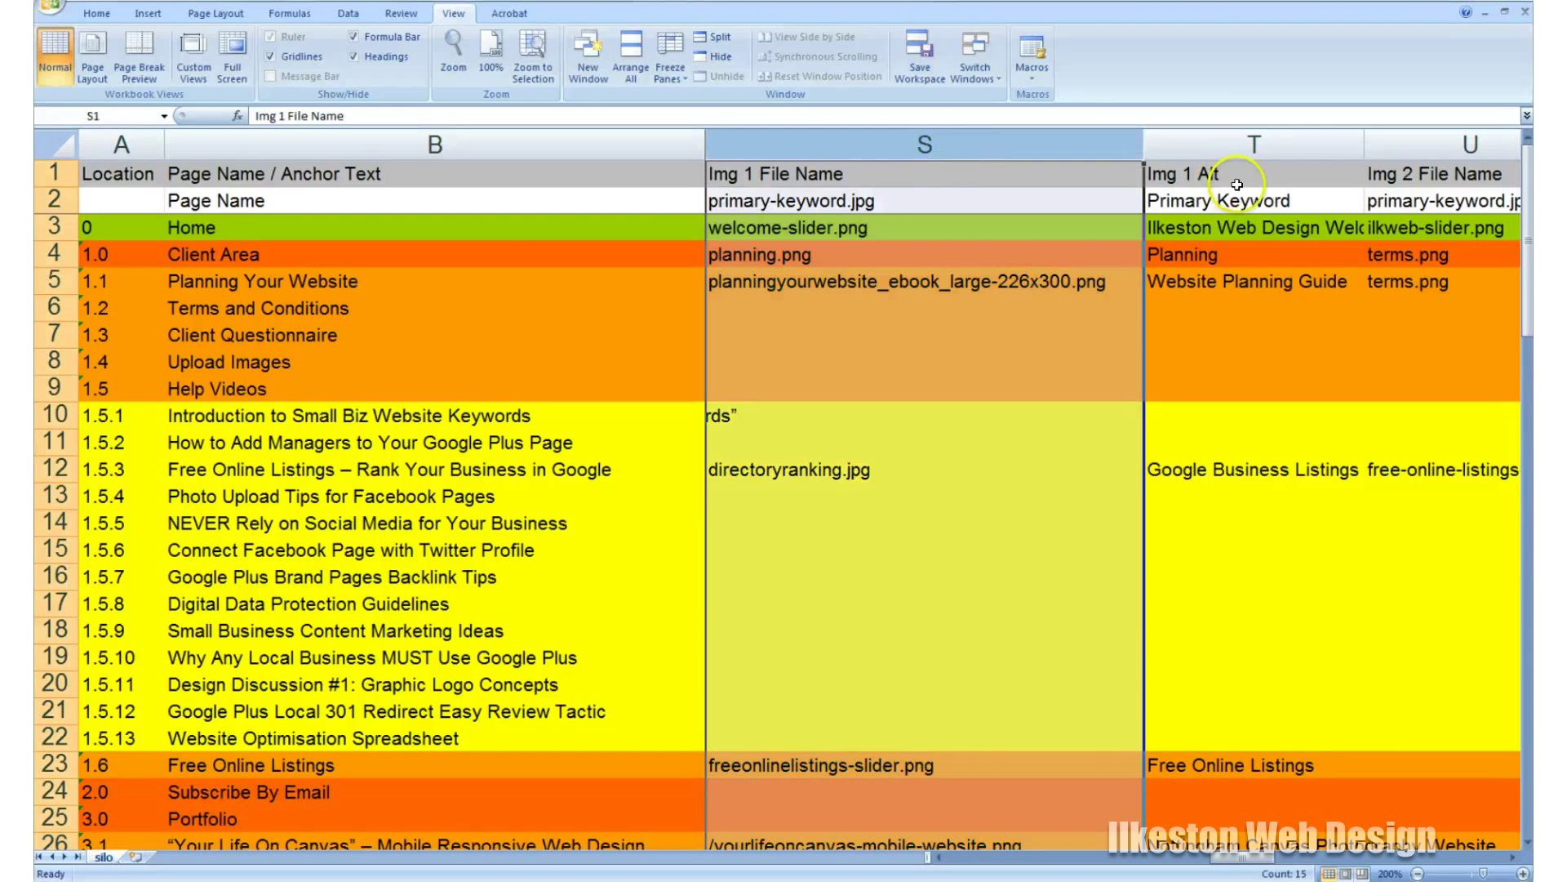
left_click(1224, 146)
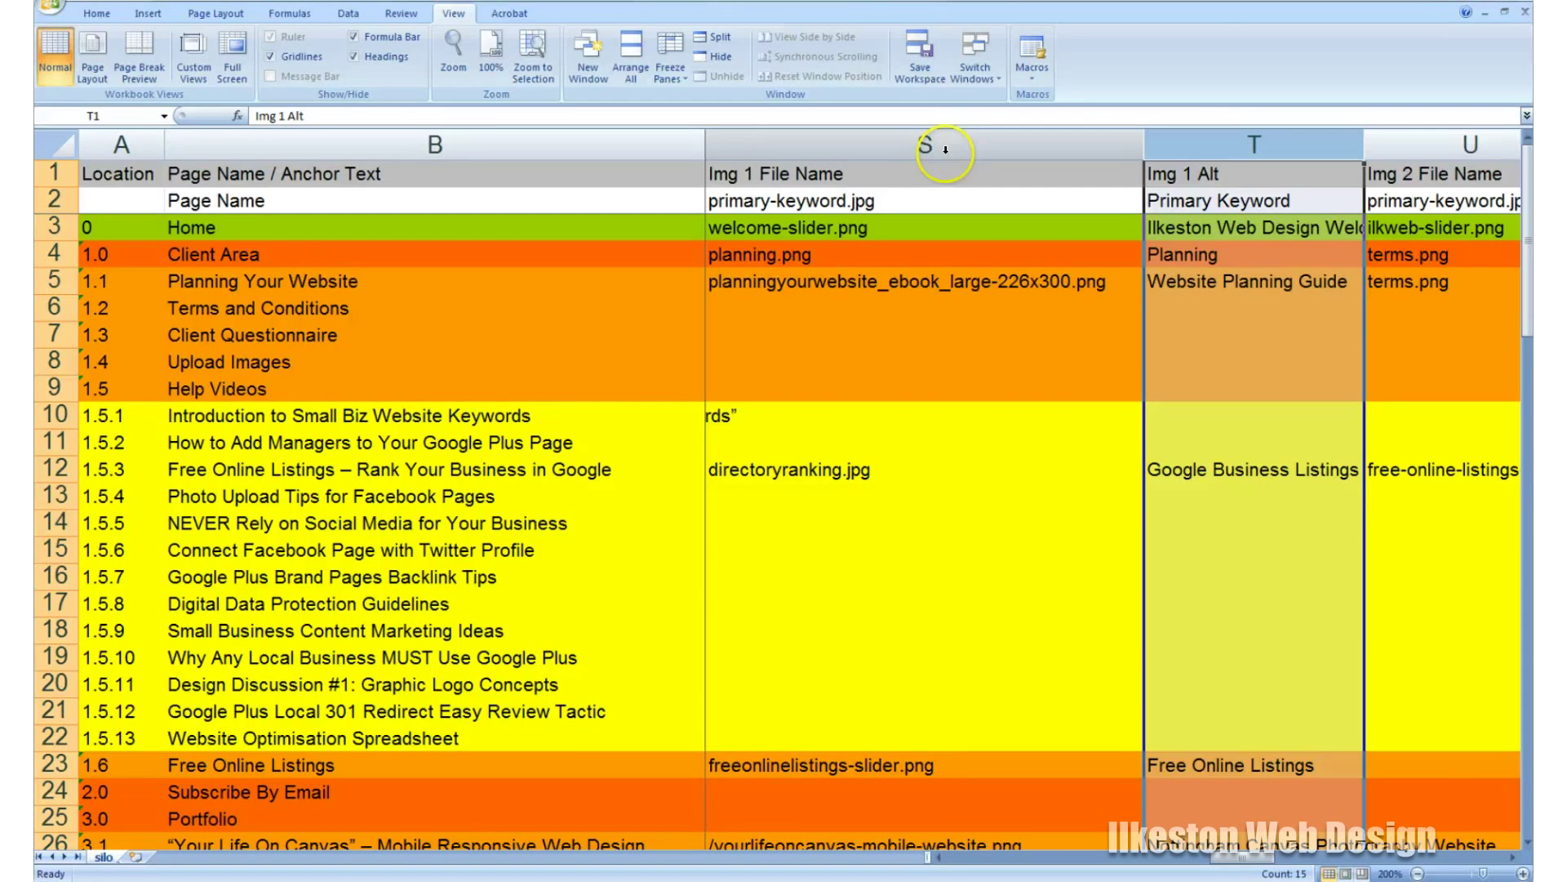
left_click(831, 143)
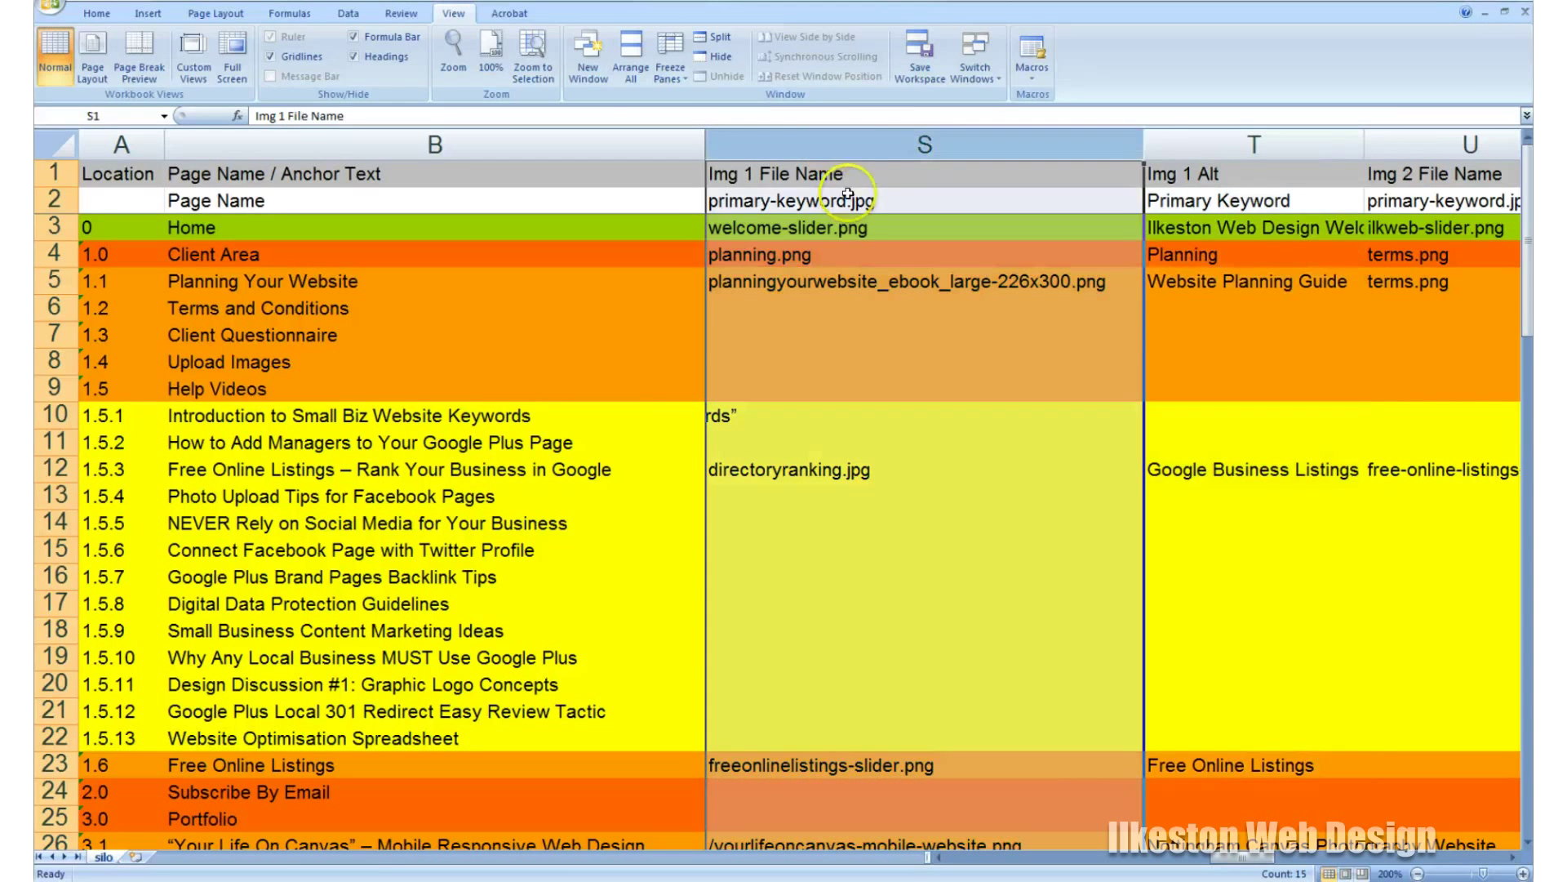
left_click(829, 228)
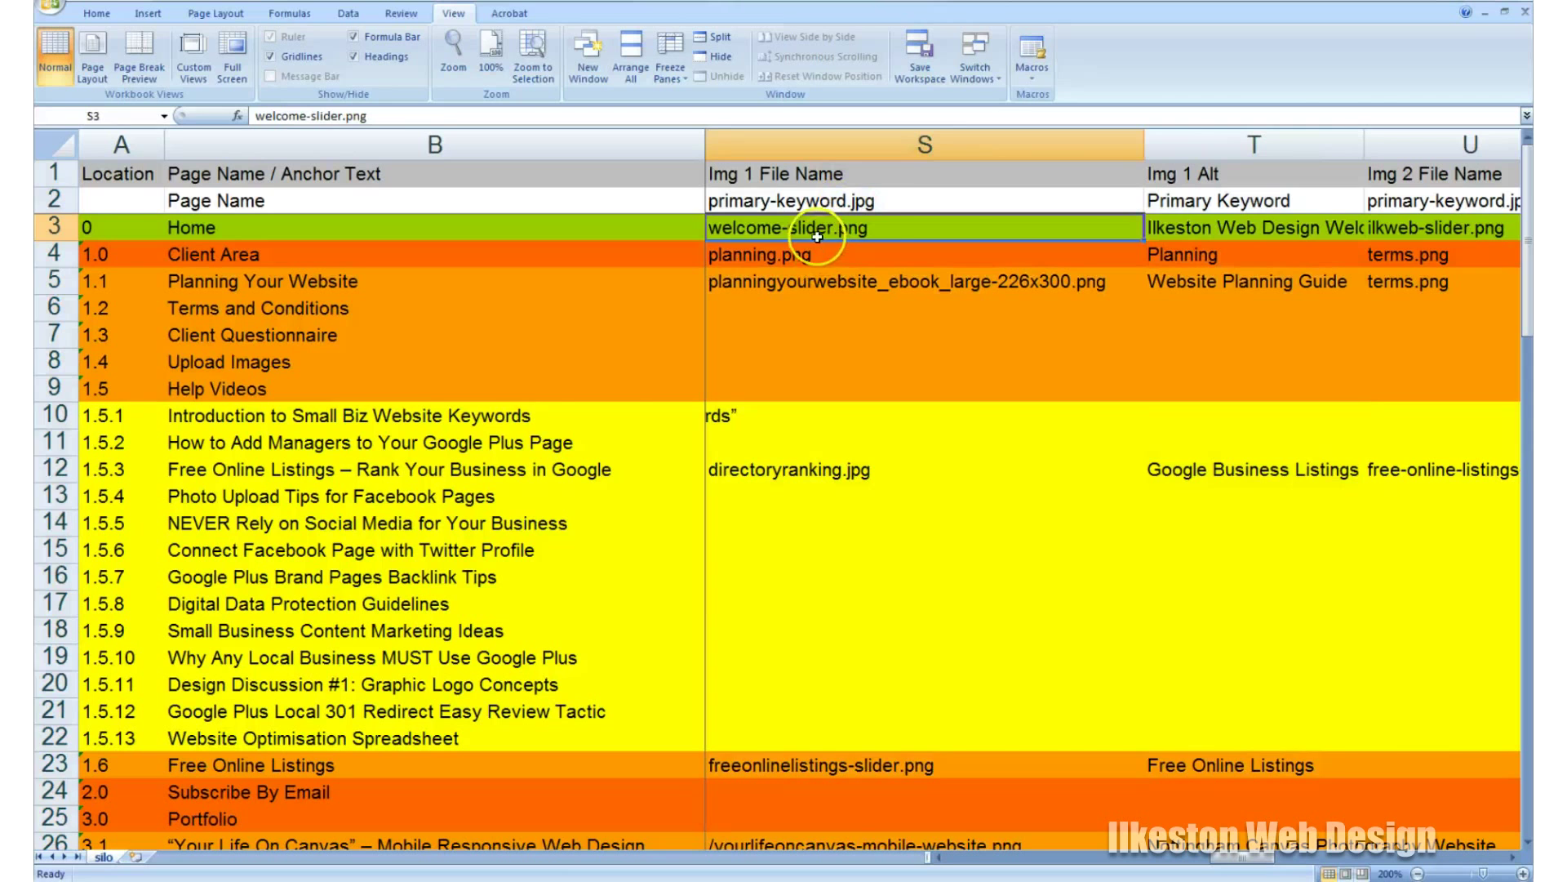
left_click(1180, 144)
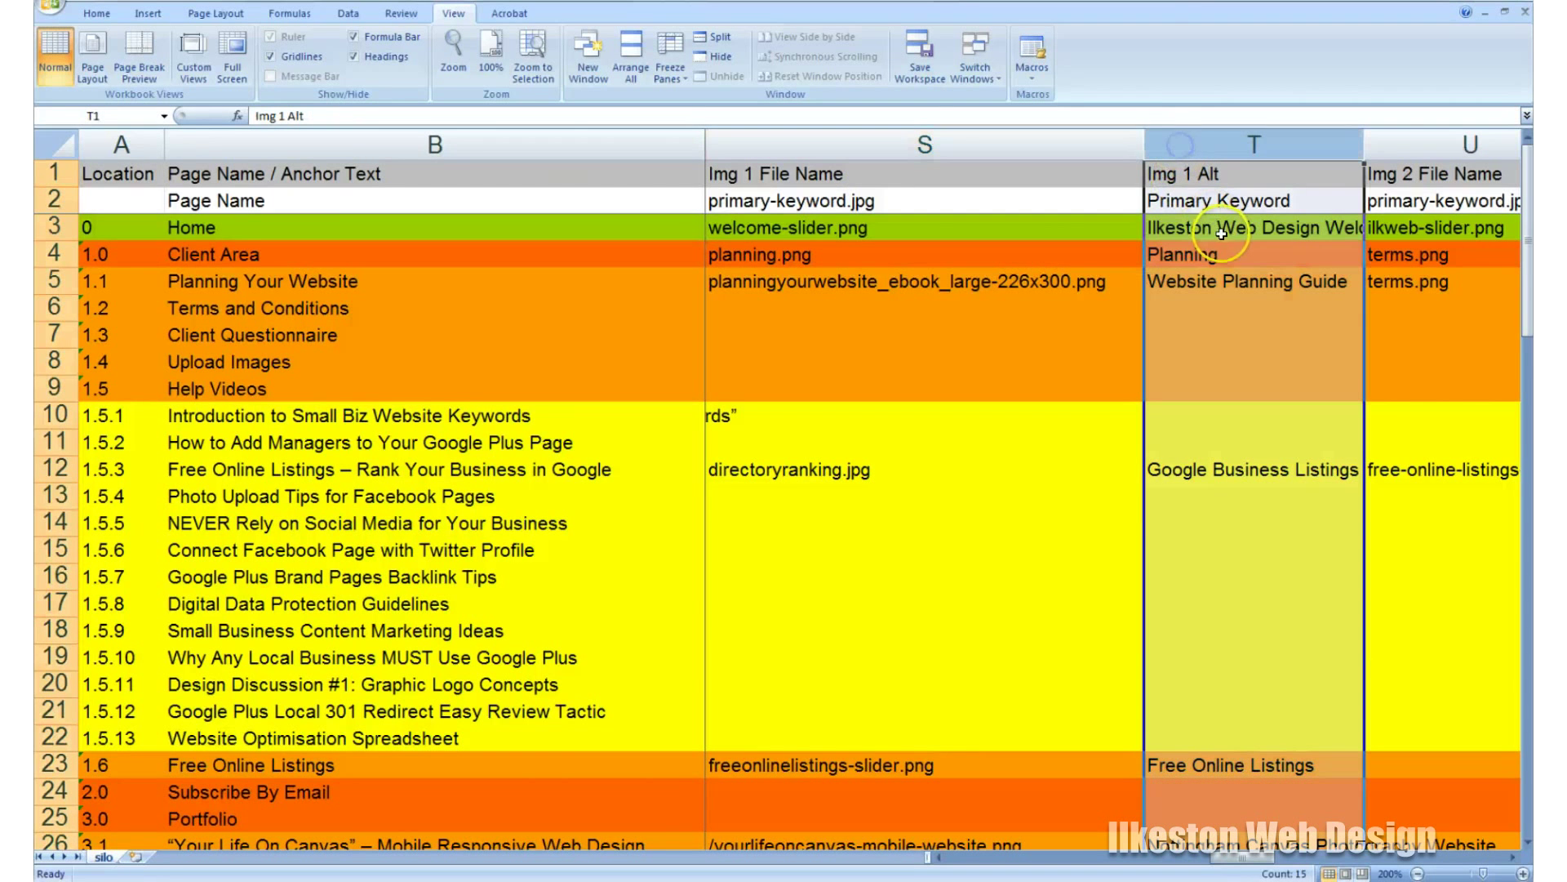
left_click(1513, 859)
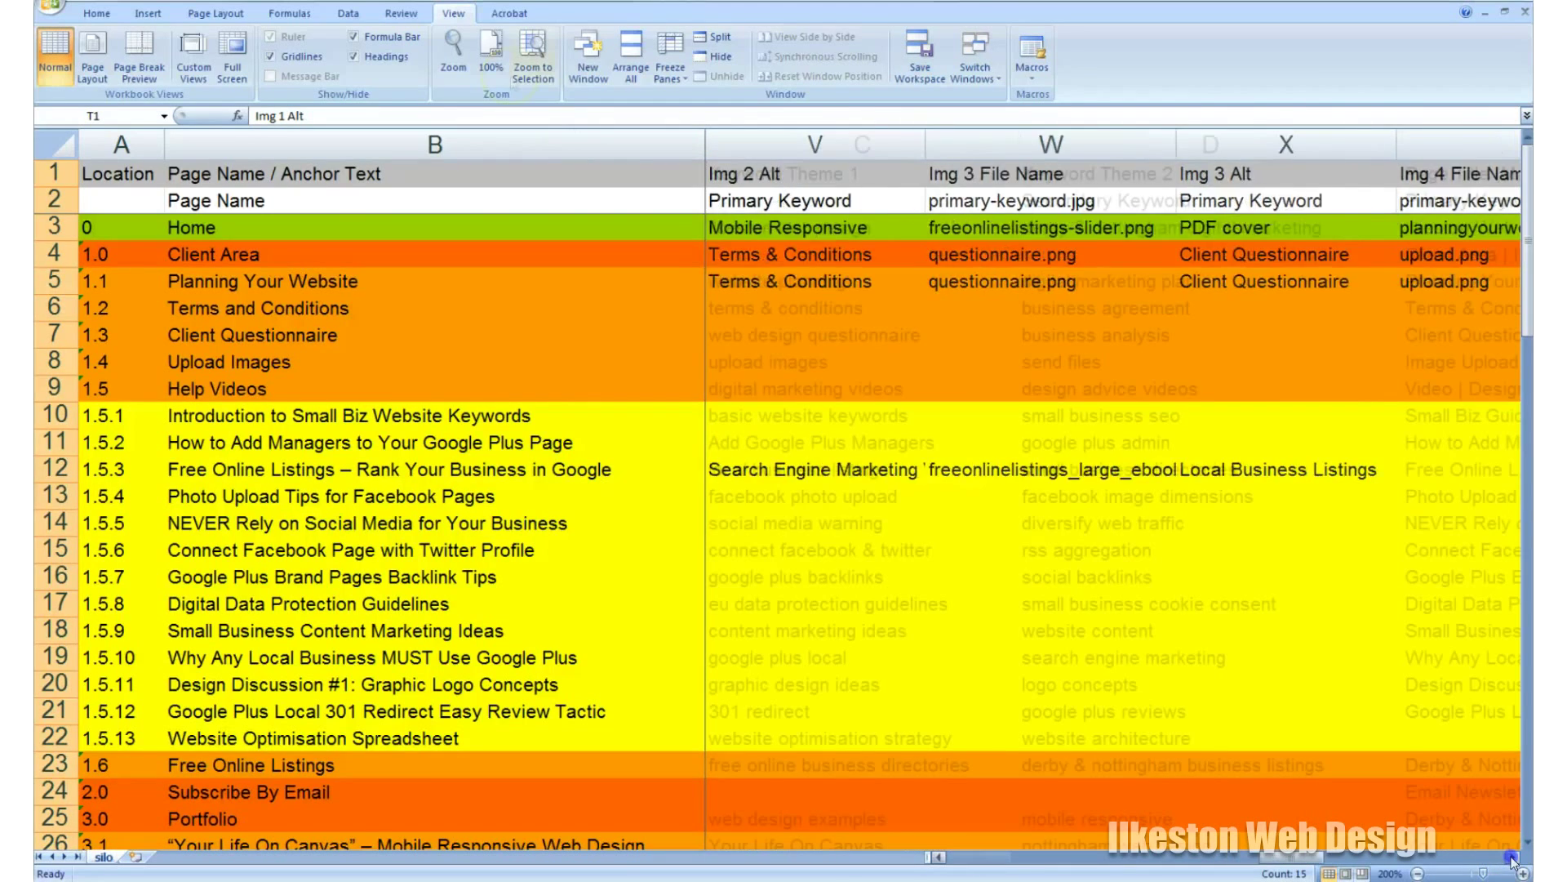
left_click(492, 63)
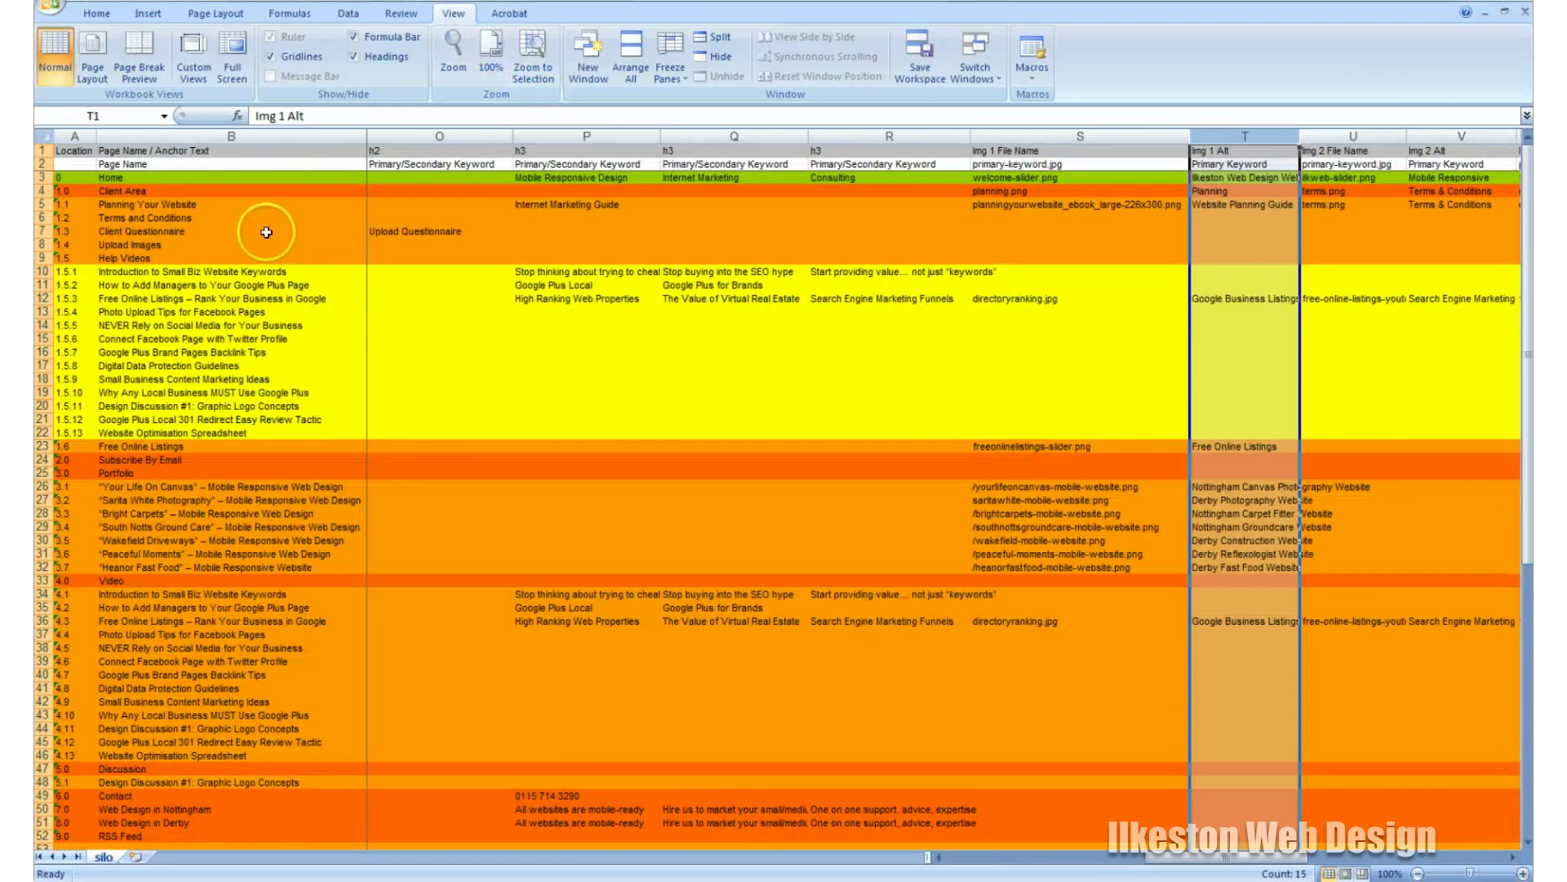
Bring the Keyword Theme columns and rows down to 35 into view, revealing External Page Links and the colour key
left_click(61, 162)
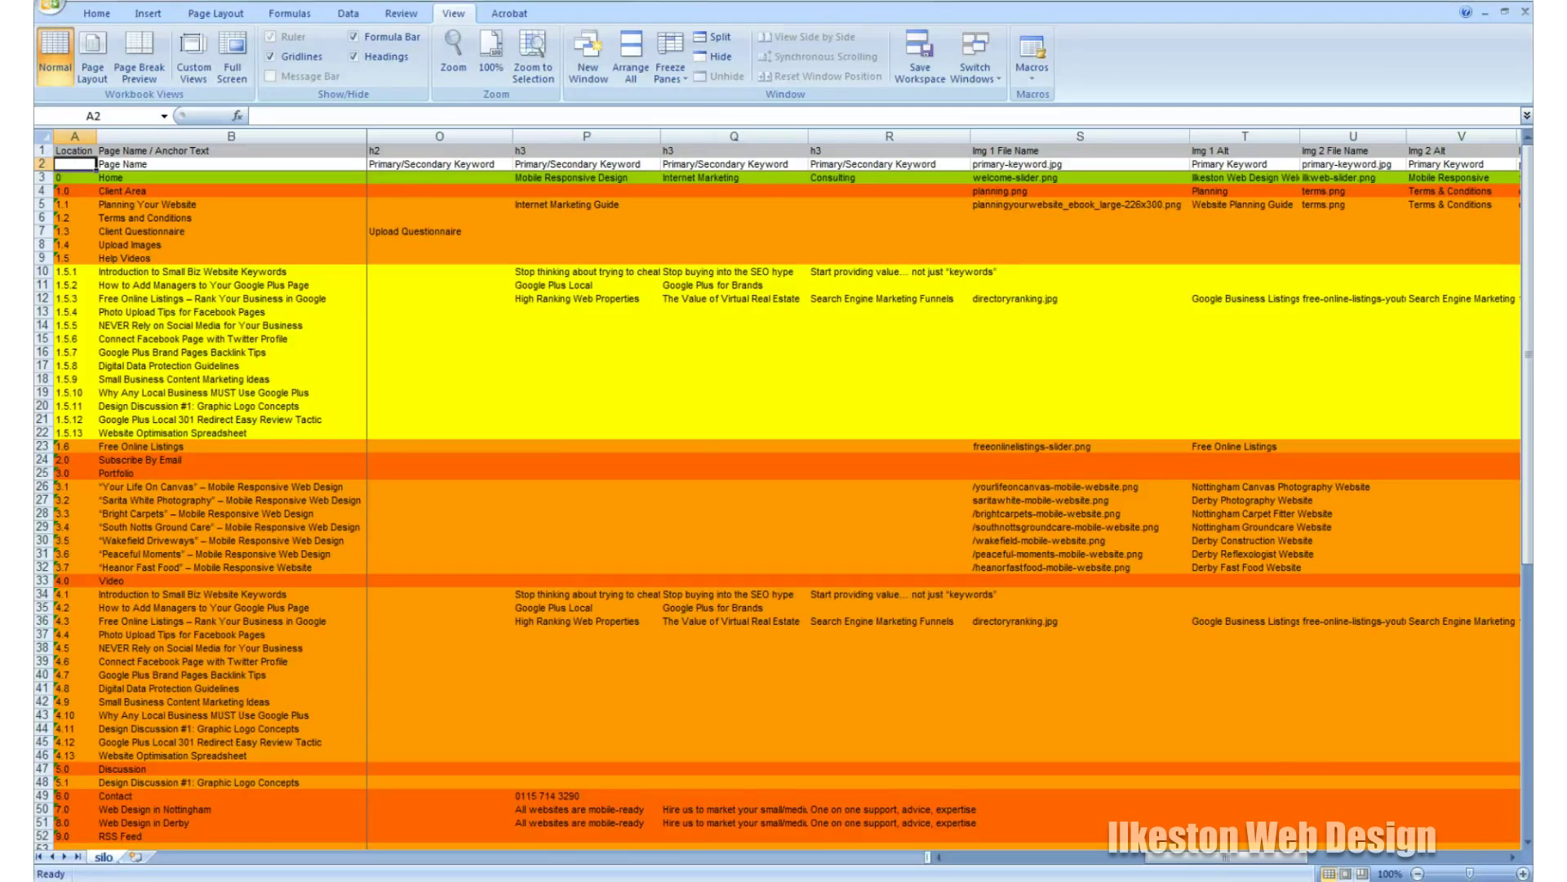
left_click_drag(1214, 868, 1020, 867)
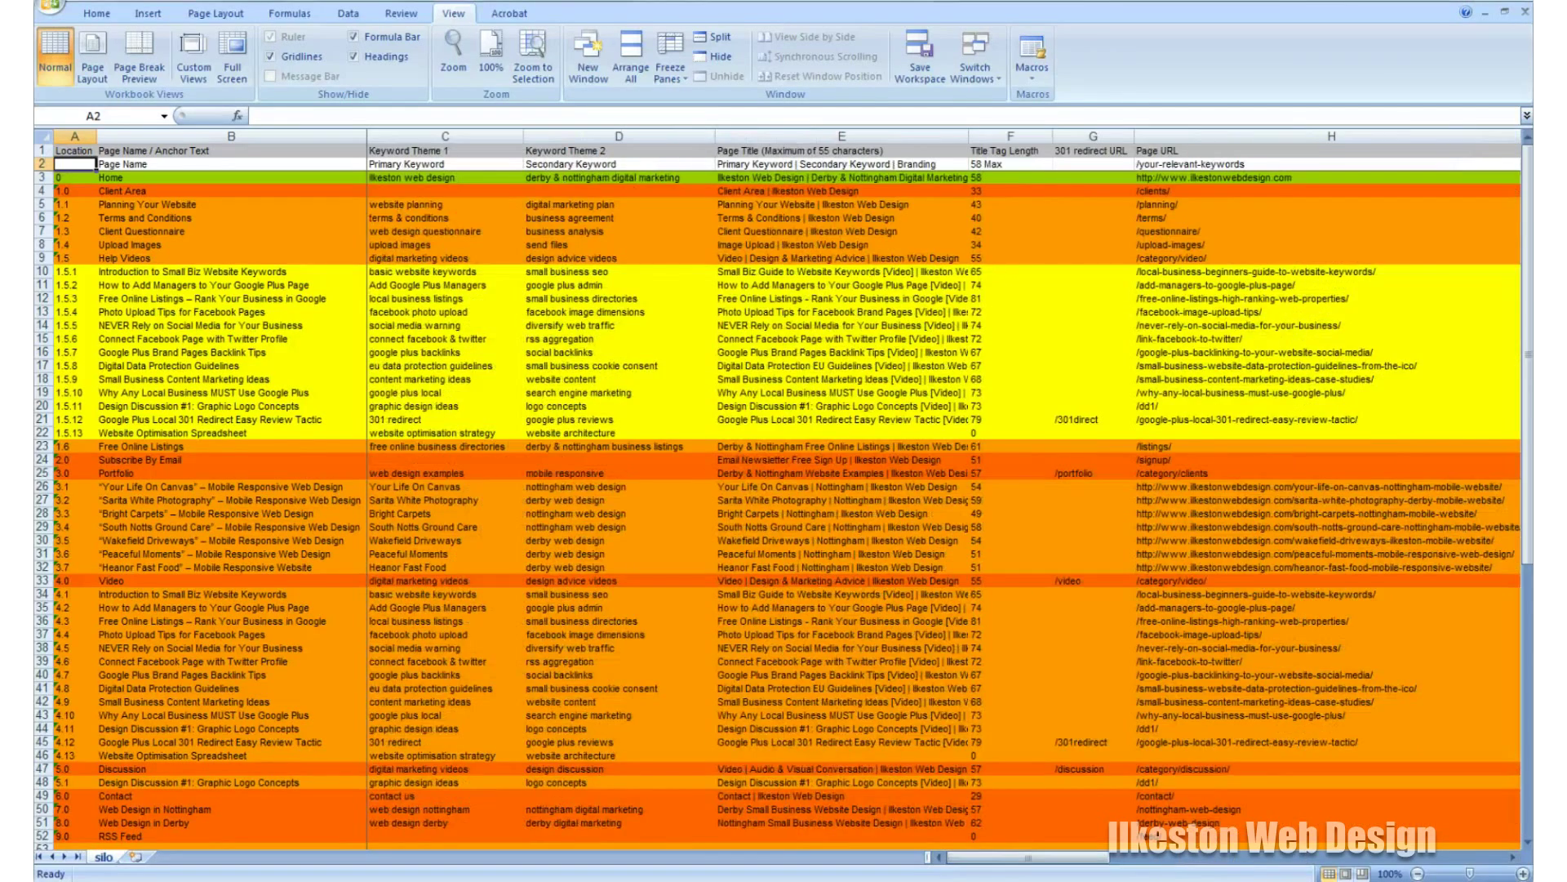
mouse_move(1529, 404)
left_mouse_down()
mouse_move(1522, 497)
mouse_move(1523, 386)
left_mouse_up()
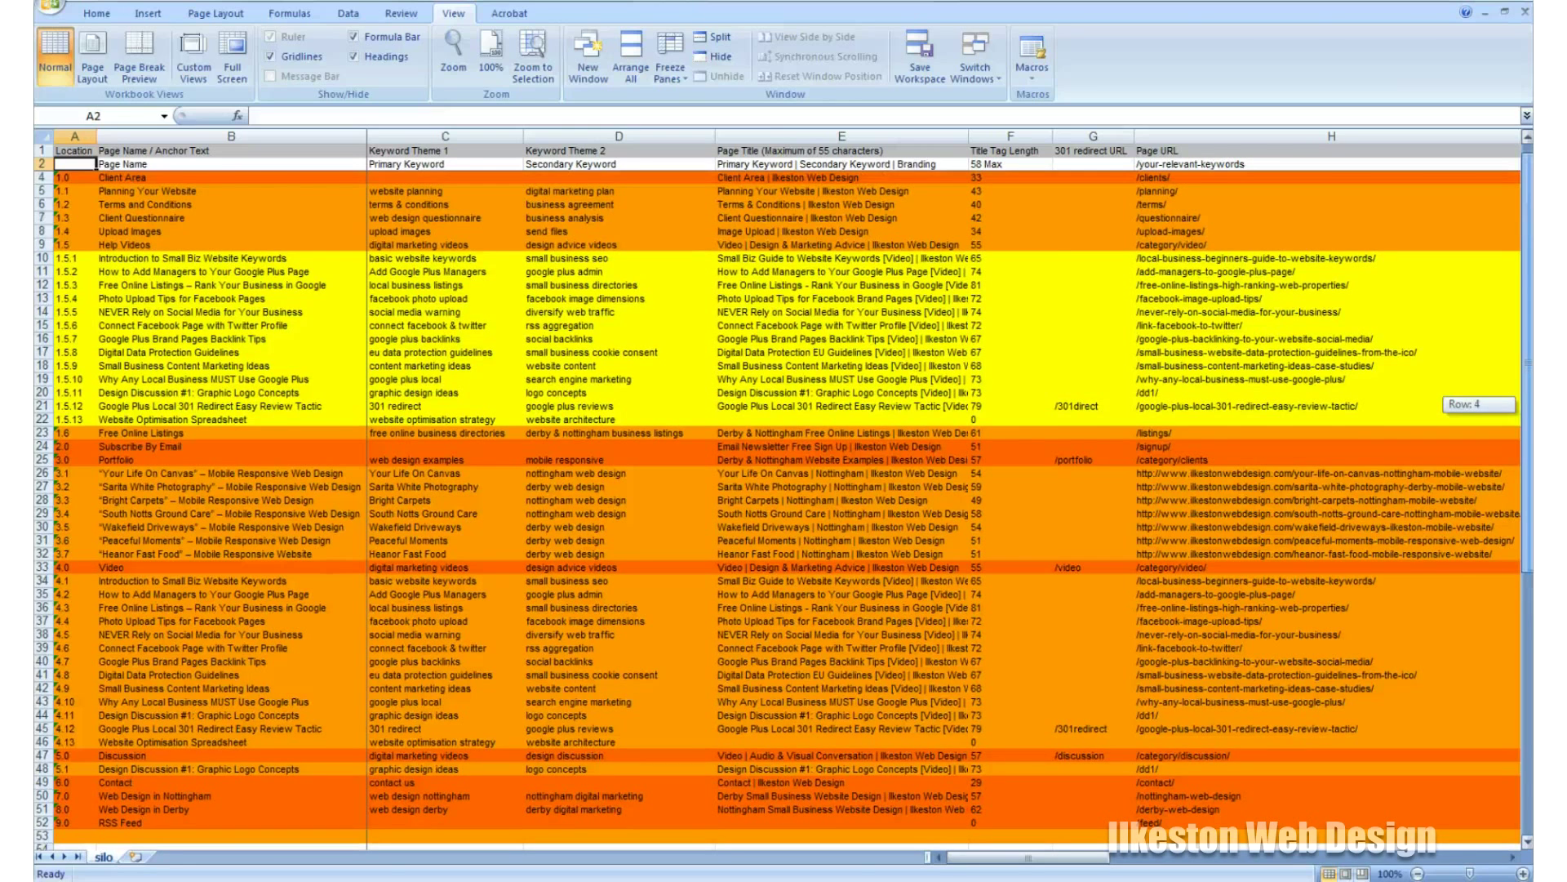
left_click_drag(1523, 392, 1518, 645)
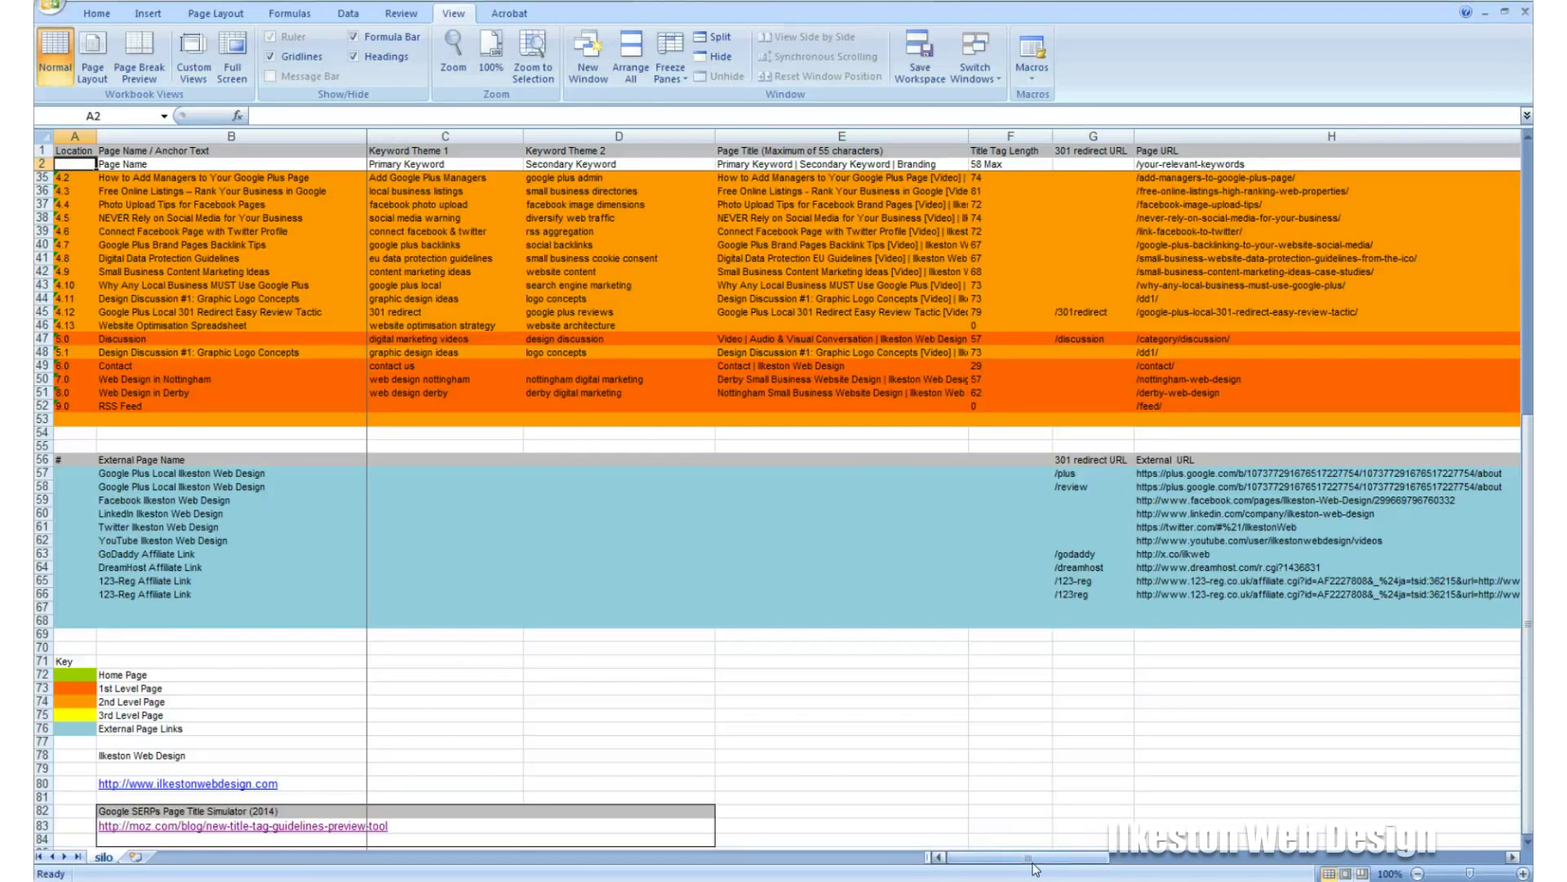
left_click(1040, 791)
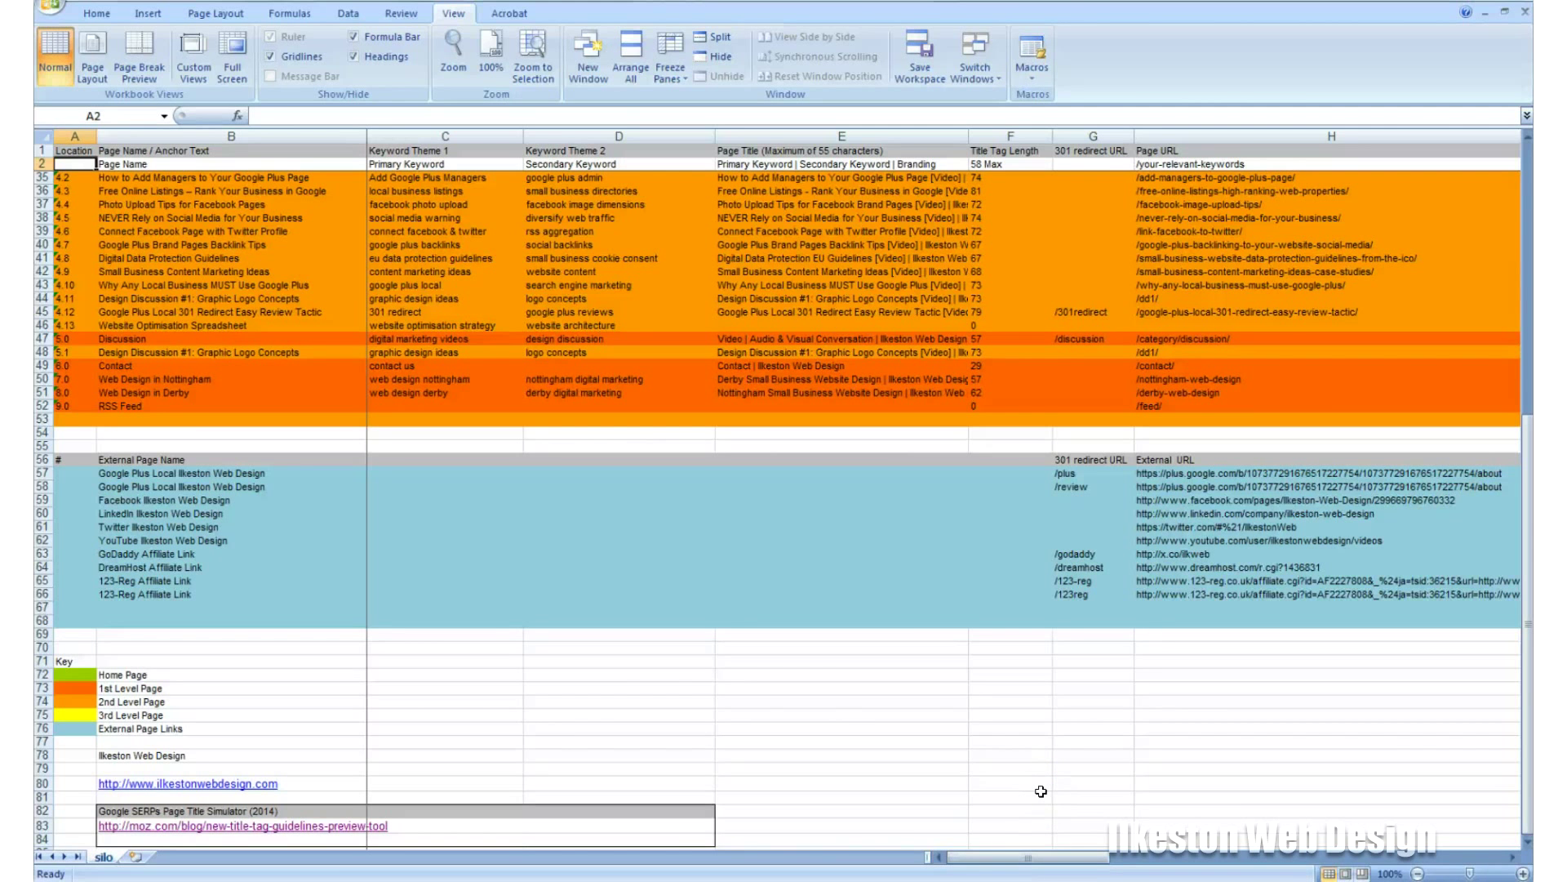